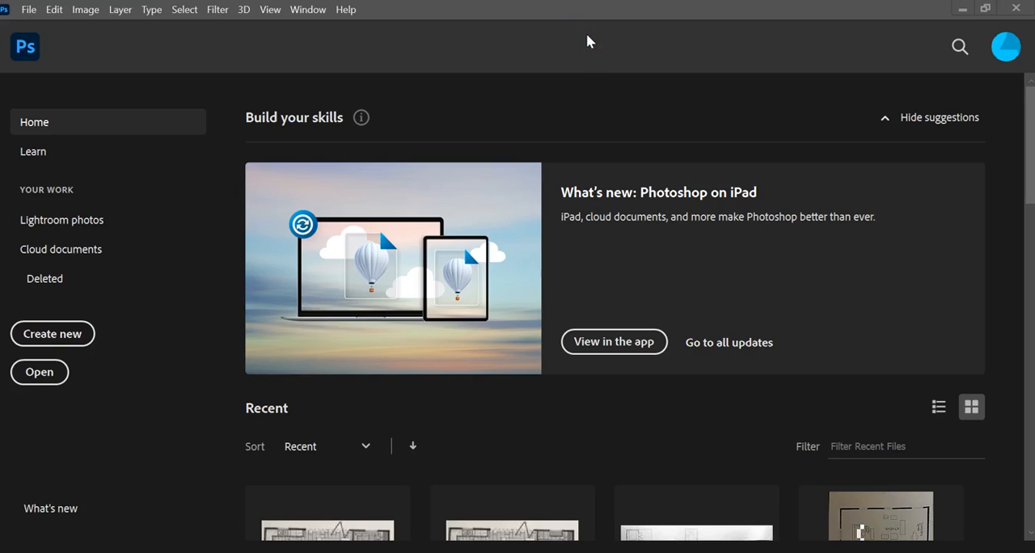
- Start a new document from the recent 876 x 679 px custom preset and switch its units to inches
{"action": "left_click", "coordinate": [33, 10]}
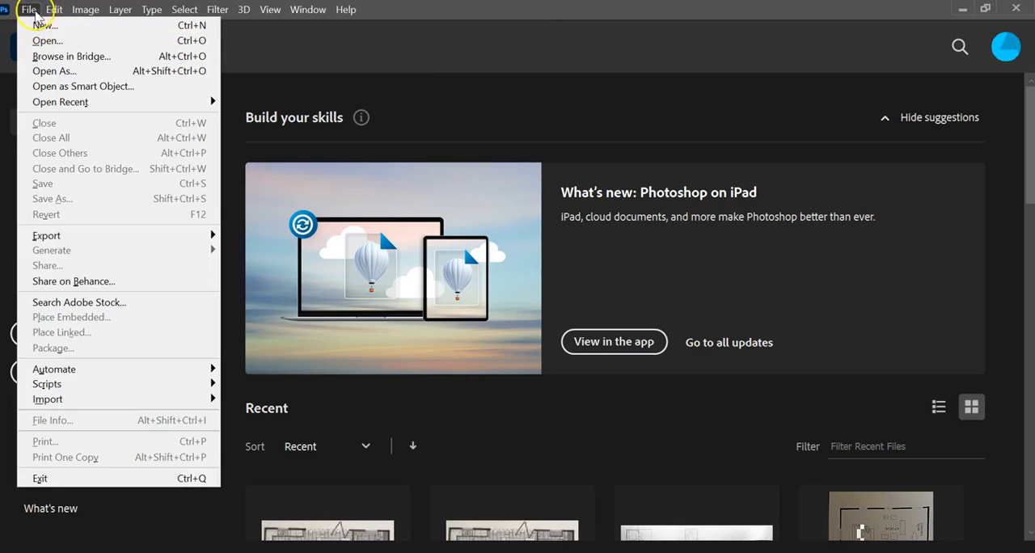
{"action": "left_click", "coordinate": [37, 26]}
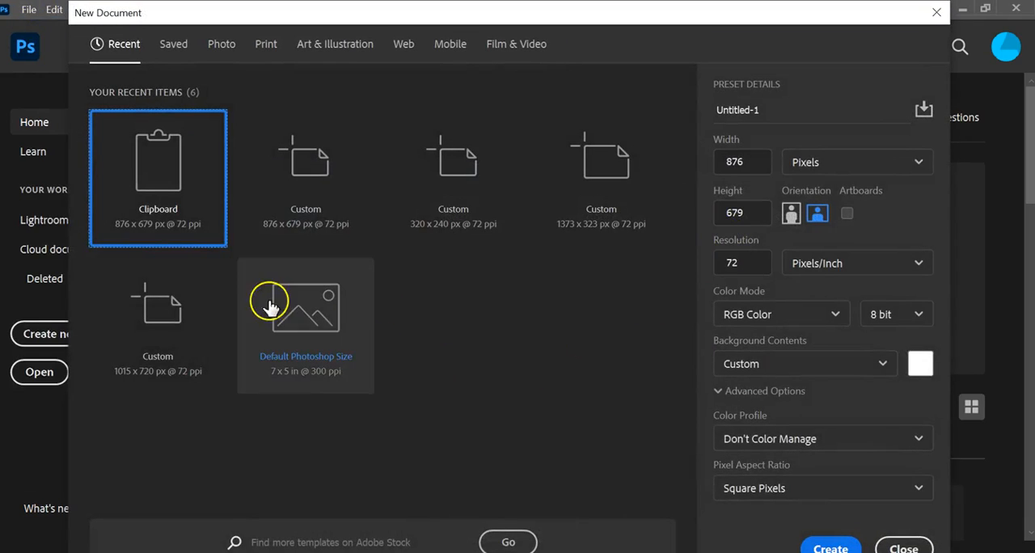
{"action": "left_click", "coordinate": [287, 218]}
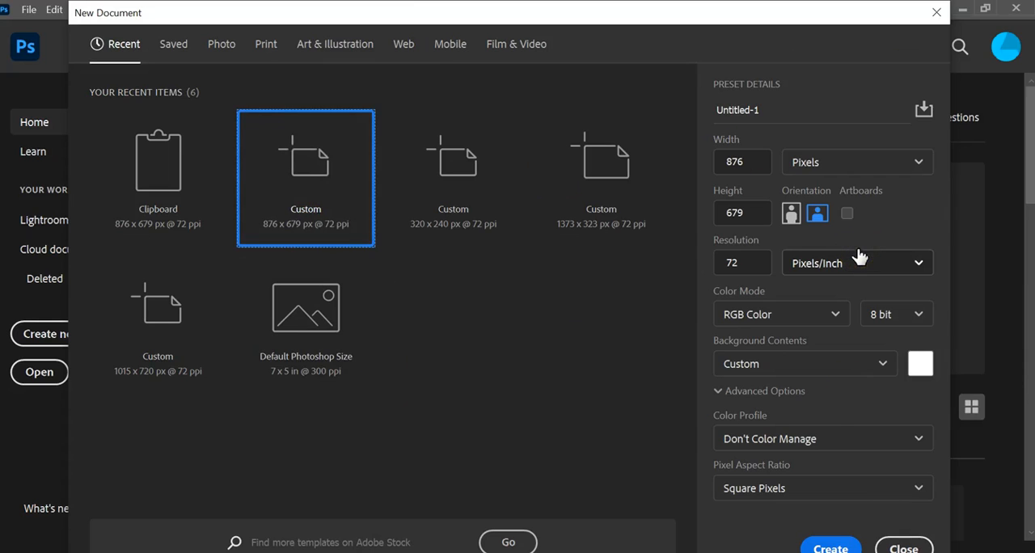
{"action": "left_click", "coordinate": [917, 165]}
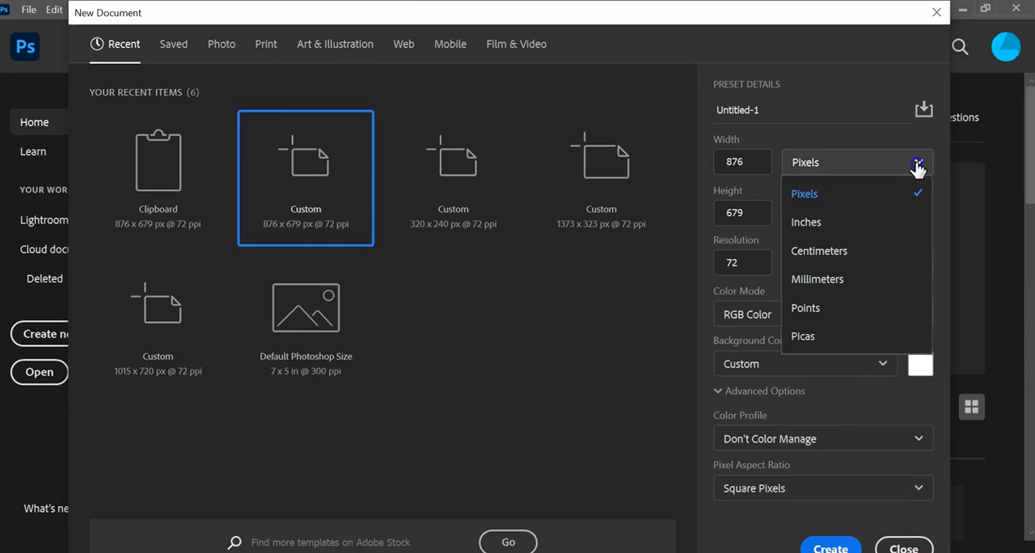
{"action": "left_click", "coordinate": [909, 227]}
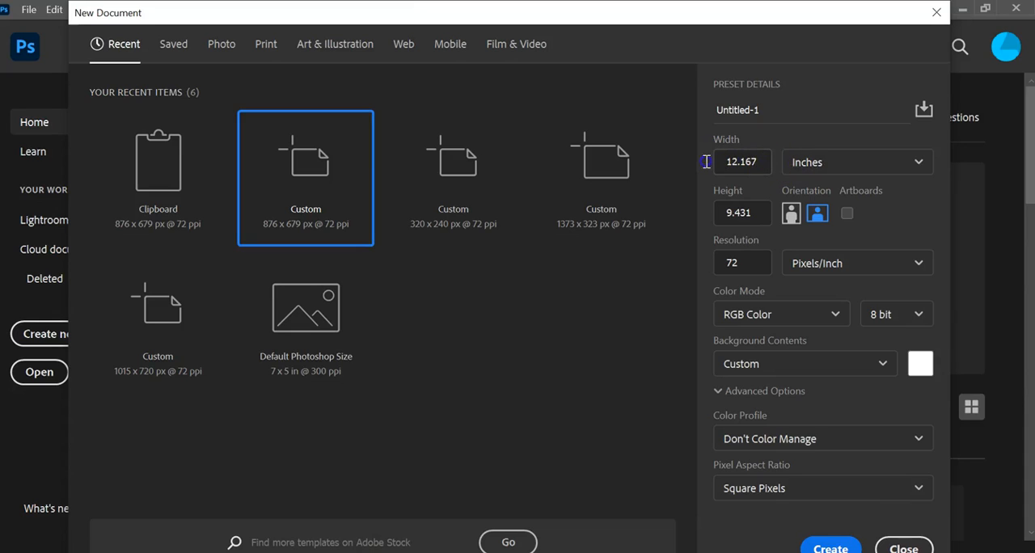
- Set the new document's width to 24 inches, height to 12 inches and resolution to 150 pixels/inch
{"action": "left_click", "coordinate": [736, 168]}
{"action": "left_click_drag", "start_coordinate": [757, 158], "coordinate": [693, 160]}
{"action": "type", "text": "24"}
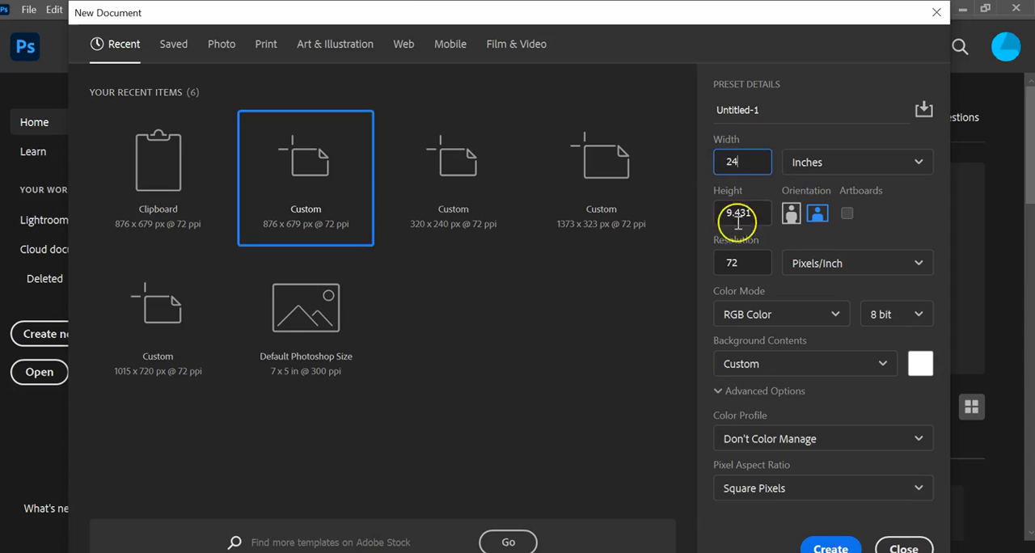
{"action": "left_click_drag", "start_coordinate": [766, 212], "coordinate": [684, 203]}
{"action": "type", "text": "12"}
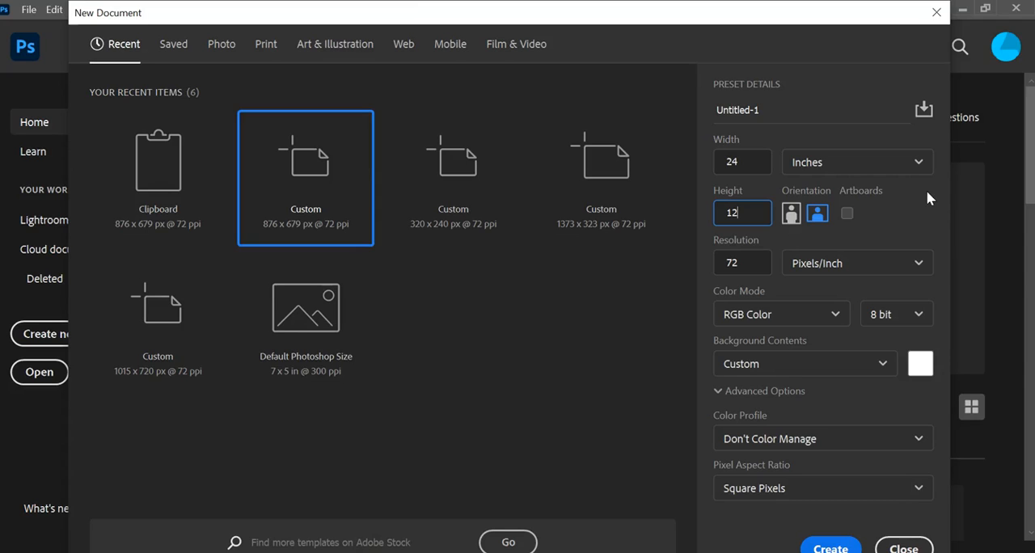
{"action": "left_click", "coordinate": [755, 259]}
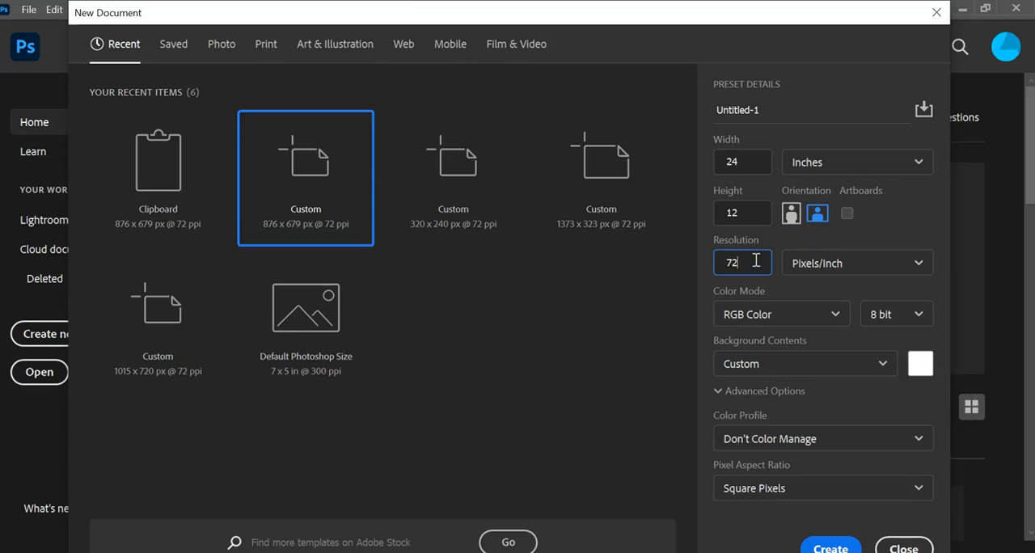
{"action": "key", "text": "BackSpace"}
{"action": "key", "text": "BackSpace"}
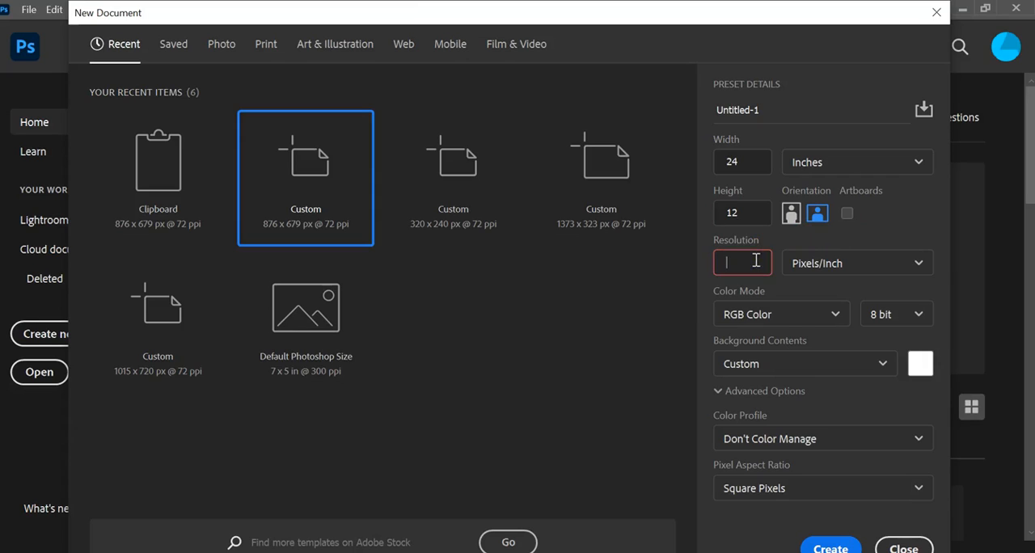
{"action": "type", "text": "150"}
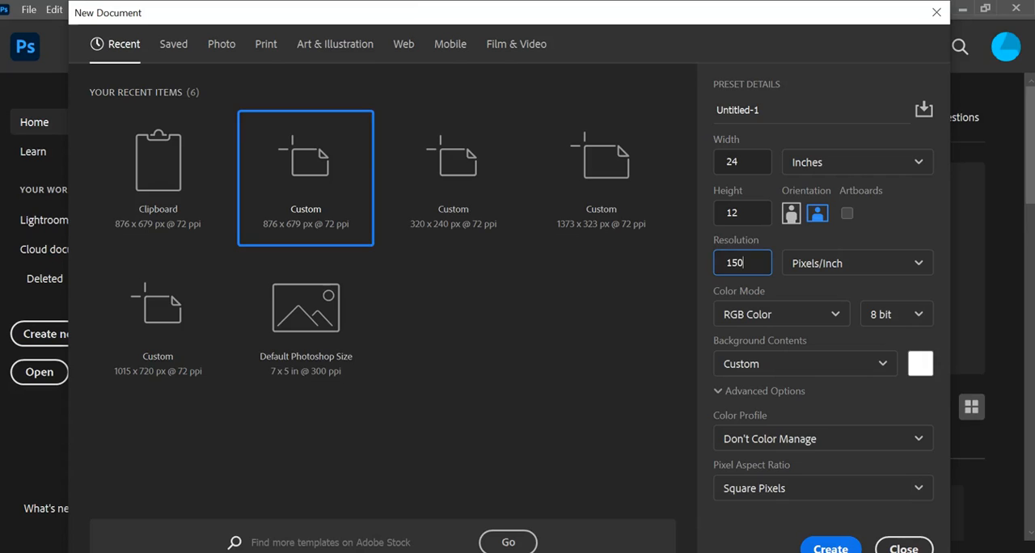
- Try CMYK Color as the document's color mode, and return it to RGB Color
{"action": "left_click", "coordinate": [837, 319]}
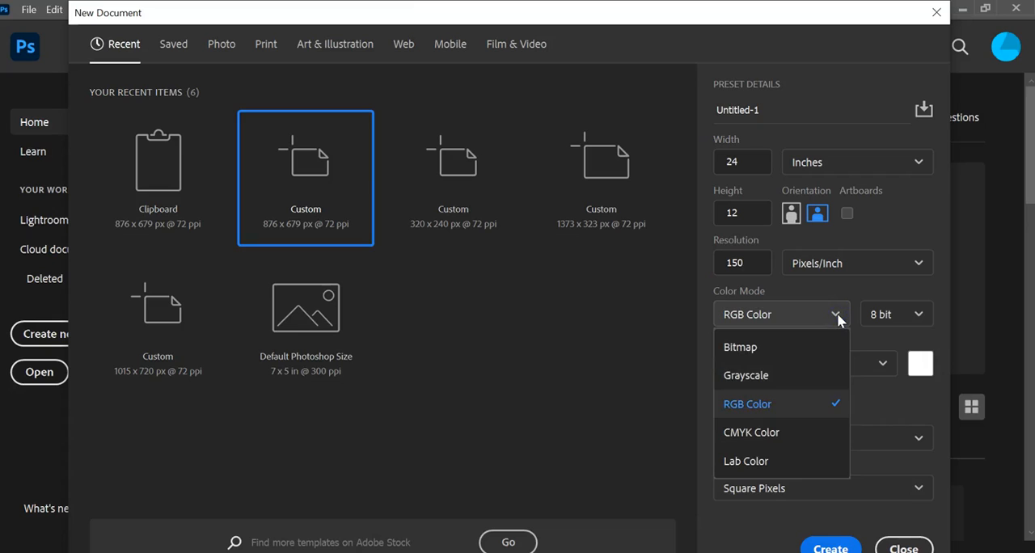
{"action": "left_click", "coordinate": [817, 440]}
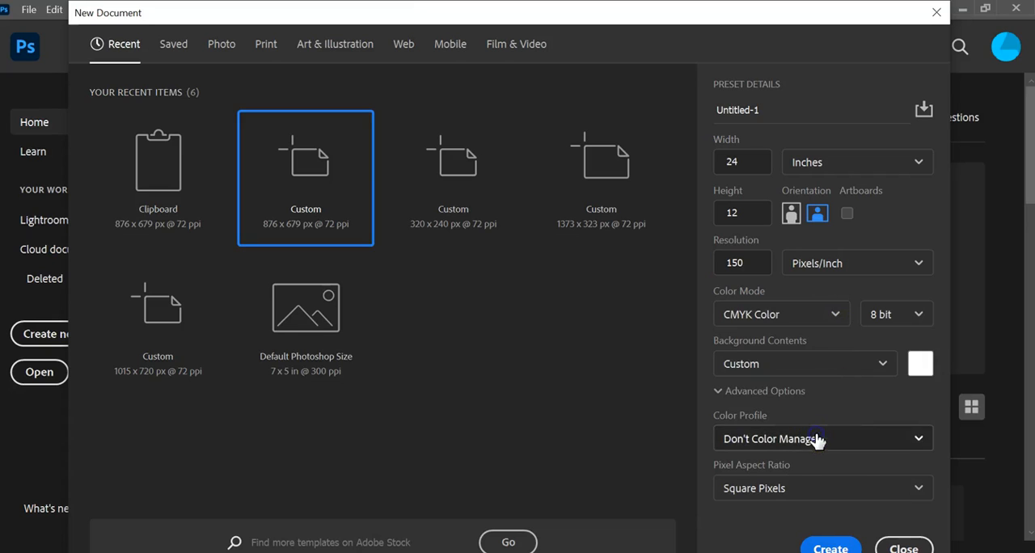
{"action": "left_click", "coordinate": [845, 310]}
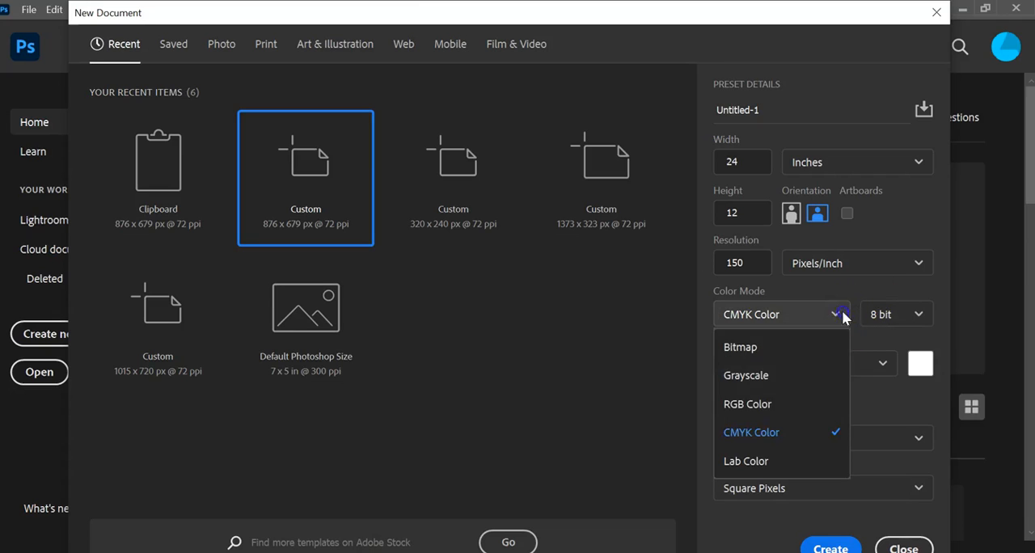
{"action": "left_click", "coordinate": [820, 404]}
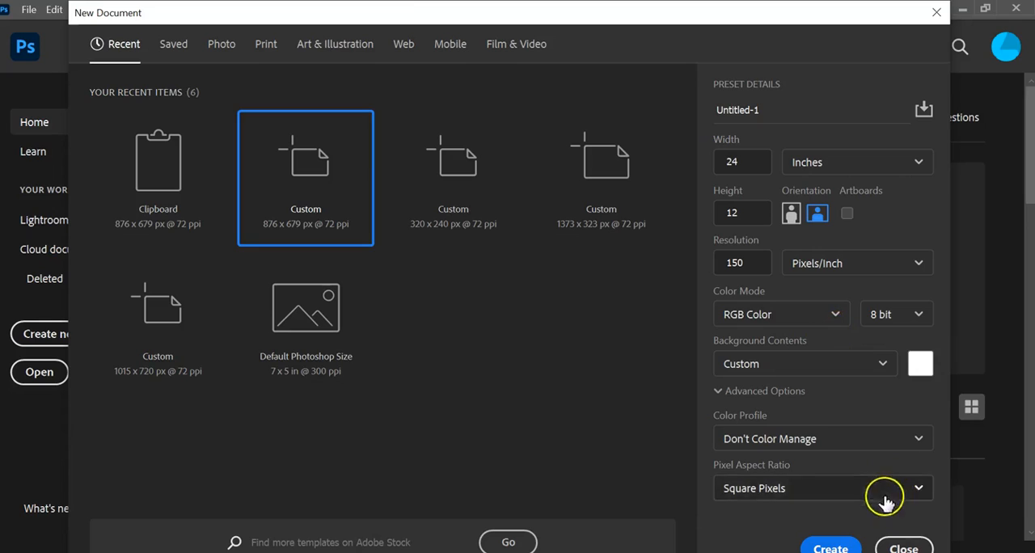
- Create the blank document with the entered settings
{"action": "left_click", "coordinate": [833, 546]}
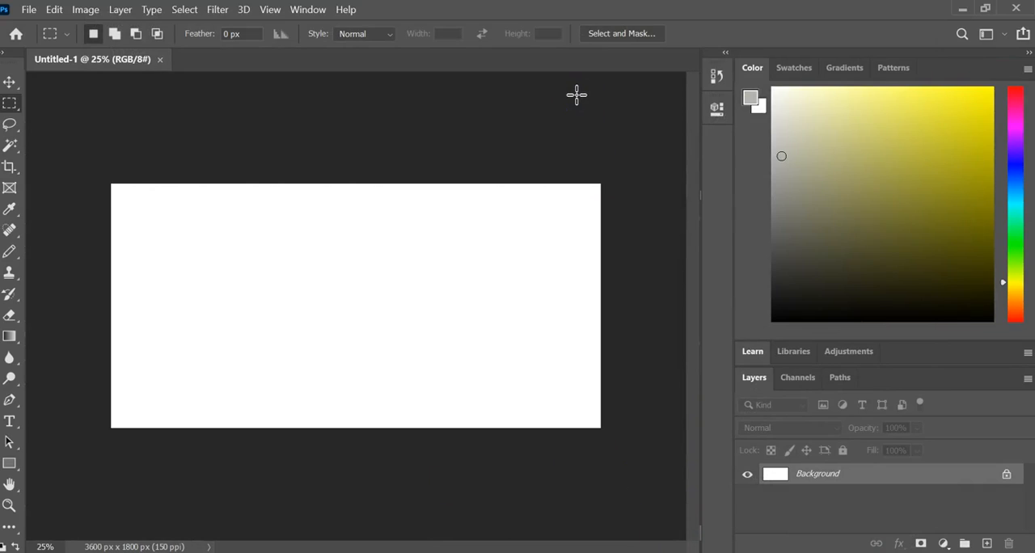
- Open the image file drawing.jpg
{"action": "left_click", "coordinate": [51, 12]}
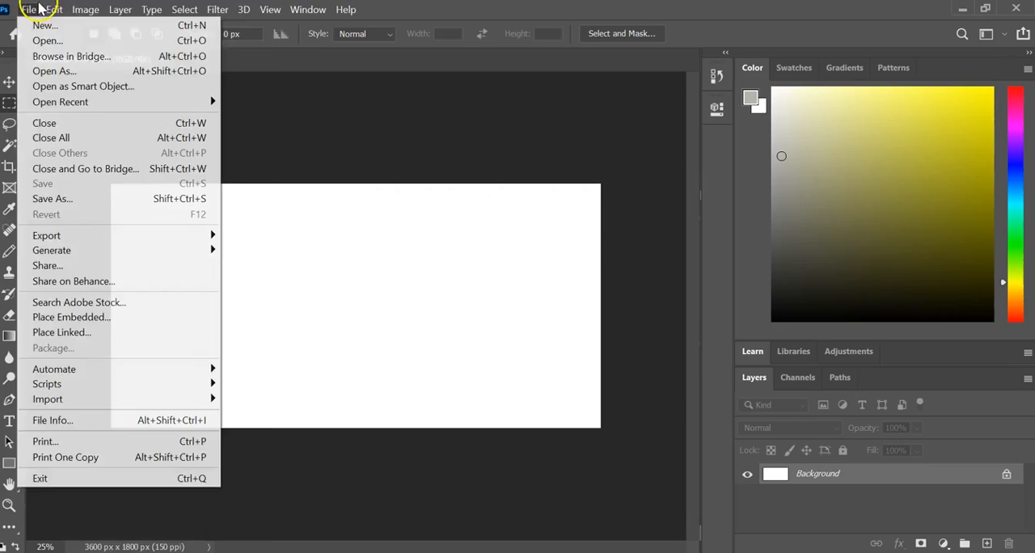
{"action": "mouse_move", "coordinate": [28, 9]}
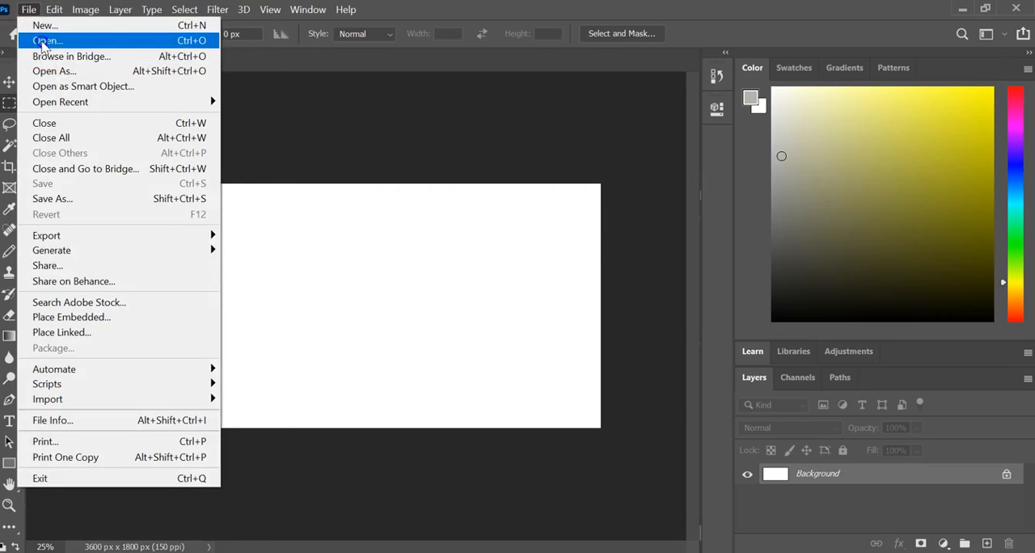
{"action": "left_click", "coordinate": [33, 42]}
{"action": "left_click", "coordinate": [185, 246]}
{"action": "left_click", "coordinate": [392, 393]}
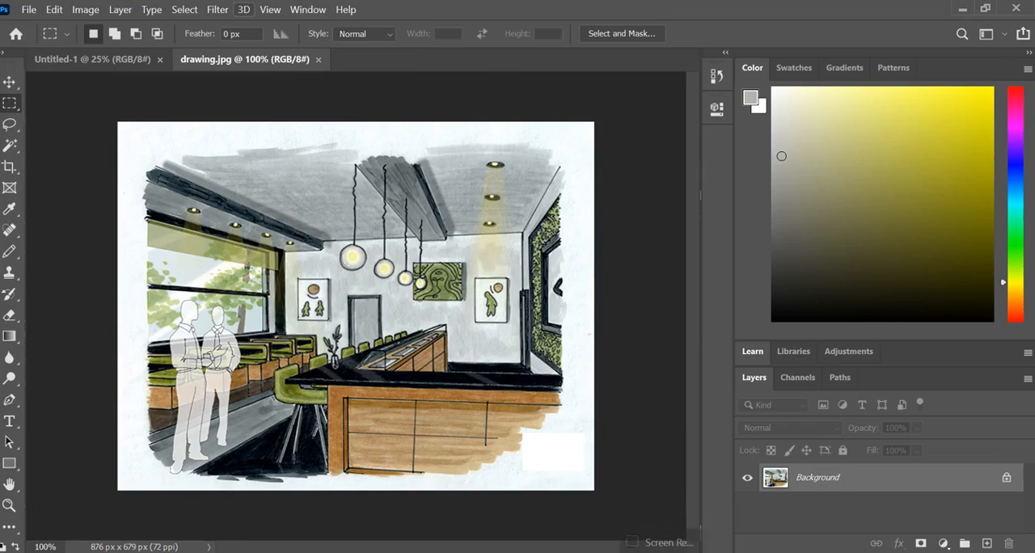
- Float drawing.jpg in its own window, copy its image into Untitled-1, and place the copy near the canvas's upper-left corner
{"action": "left_click_drag", "start_coordinate": [188, 63], "coordinate": [322, 179]}
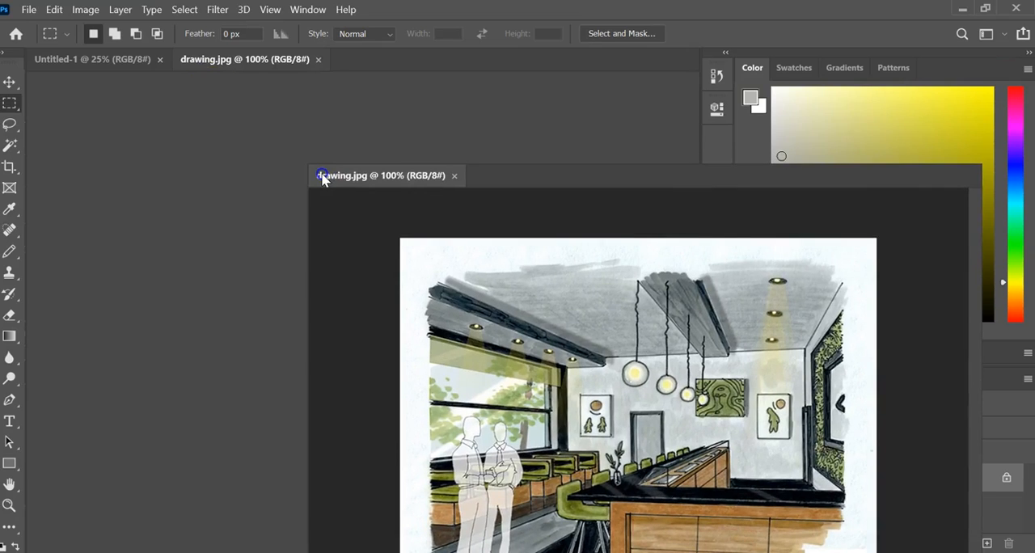
{"action": "left_click_drag", "start_coordinate": [321, 179], "coordinate": [324, 180]}
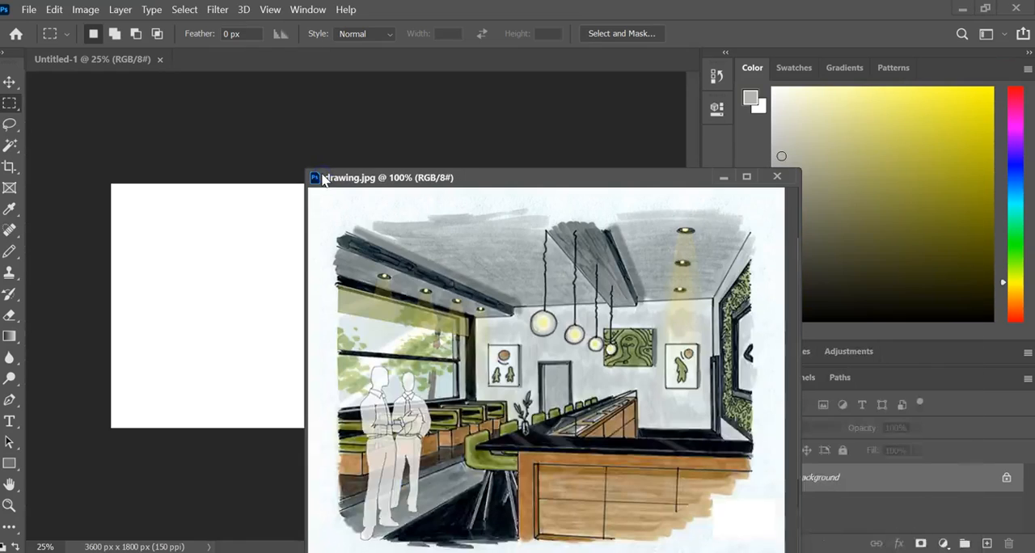
{"action": "left_click", "coordinate": [8, 81]}
{"action": "mouse_move", "coordinate": [653, 449]}
{"action": "left_mouse_down"}
{"action": "mouse_move", "coordinate": [550, 398]}
{"action": "mouse_move", "coordinate": [201, 408]}
{"action": "mouse_move", "coordinate": [198, 387]}
{"action": "left_mouse_up"}
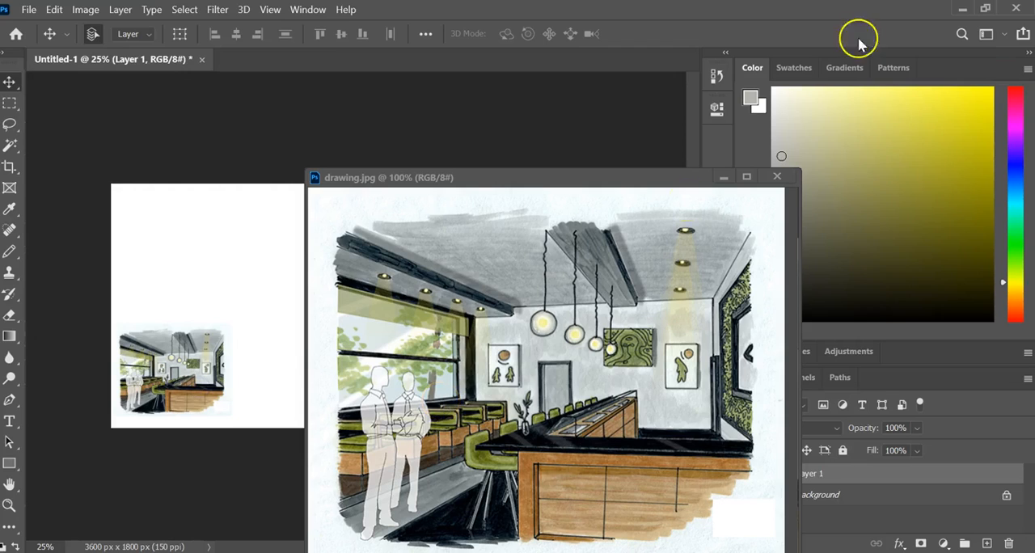
{"action": "left_click", "coordinate": [716, 183]}
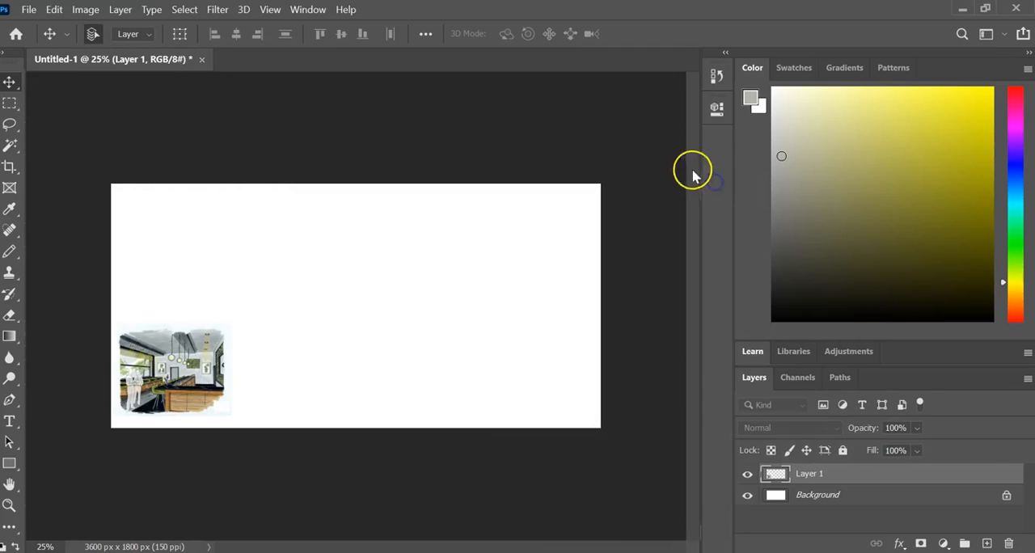
{"action": "left_click_drag", "start_coordinate": [194, 404], "coordinate": [203, 292]}
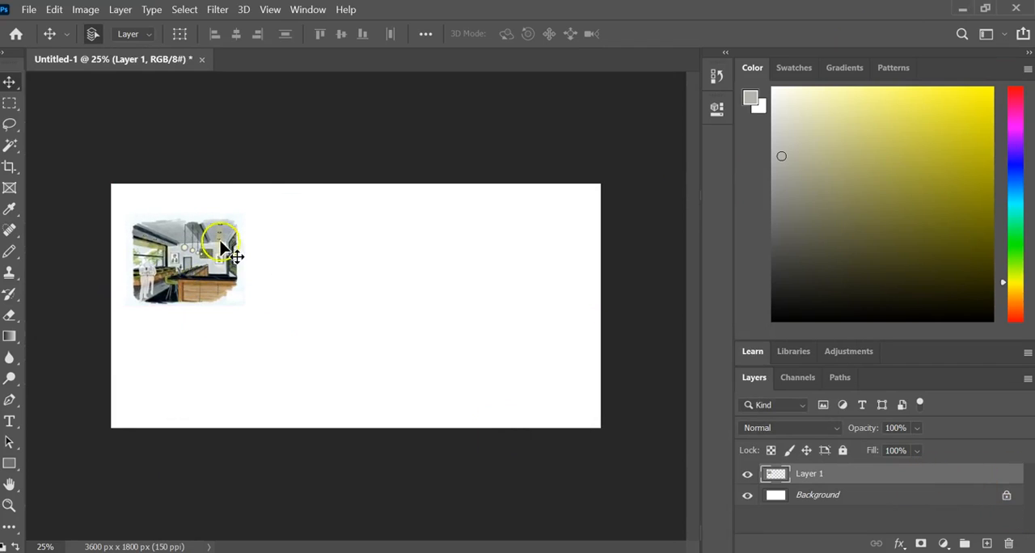
- Rename the pasted interior sketch's layer as drawing
{"action": "double_click", "coordinate": [815, 476]}
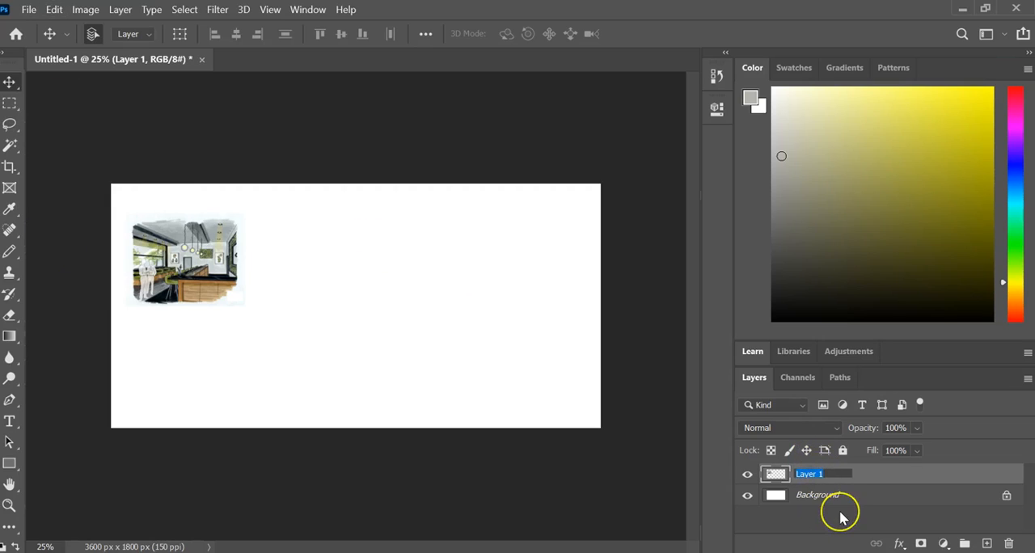
{"action": "type", "text": "drawing"}
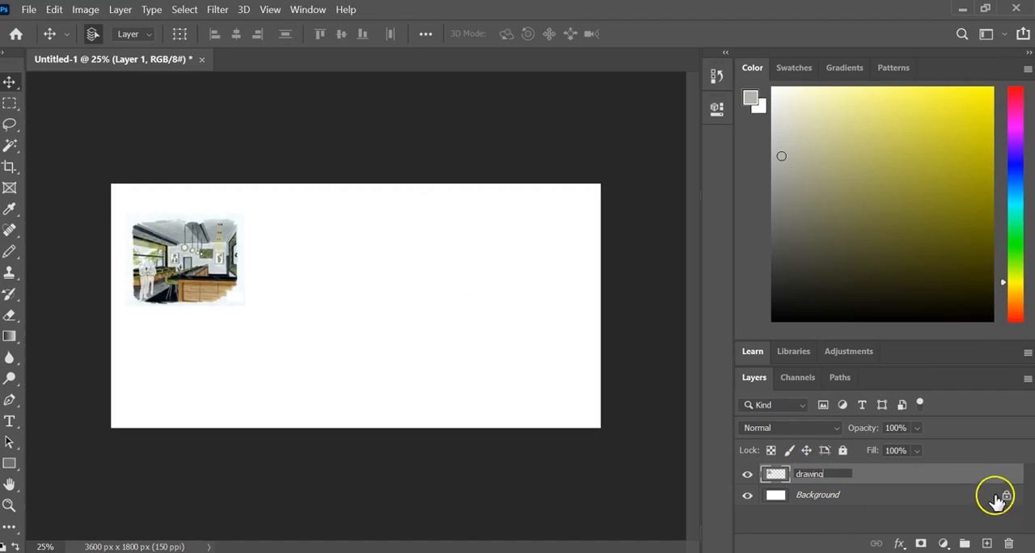
{"action": "left_click", "coordinate": [979, 476]}
{"action": "left_click", "coordinate": [105, 94]}
- Scale the drawing layer proportionally to about 186% and shift it slightly up and to the right on the canvas
{"action": "left_click", "coordinate": [55, 11]}
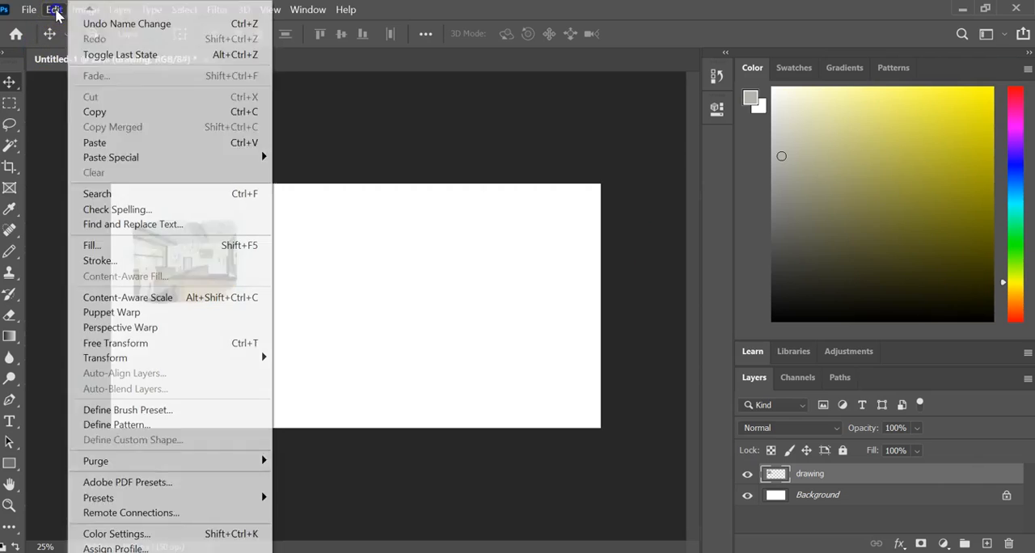
{"action": "mouse_move", "coordinate": [257, 357]}
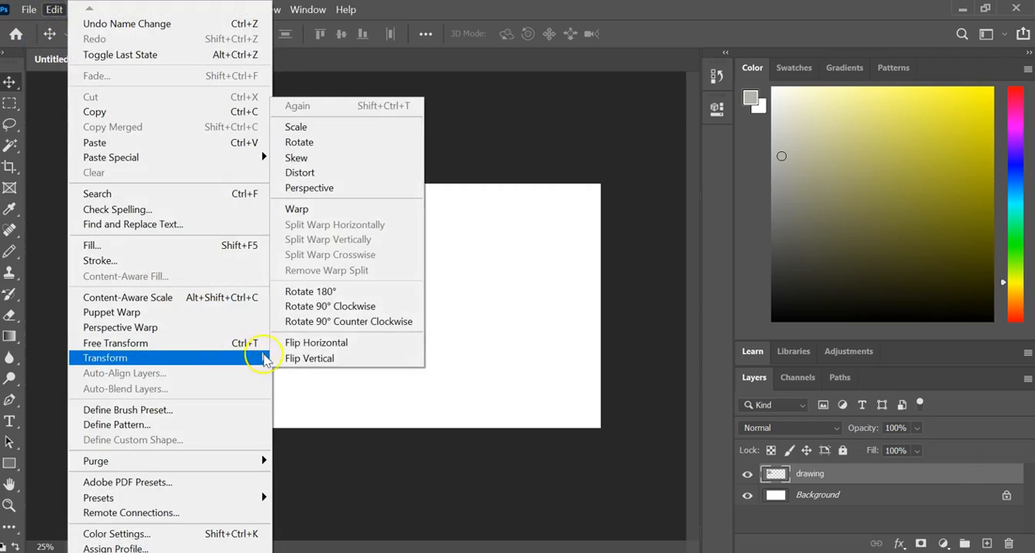
{"action": "left_click", "coordinate": [332, 143]}
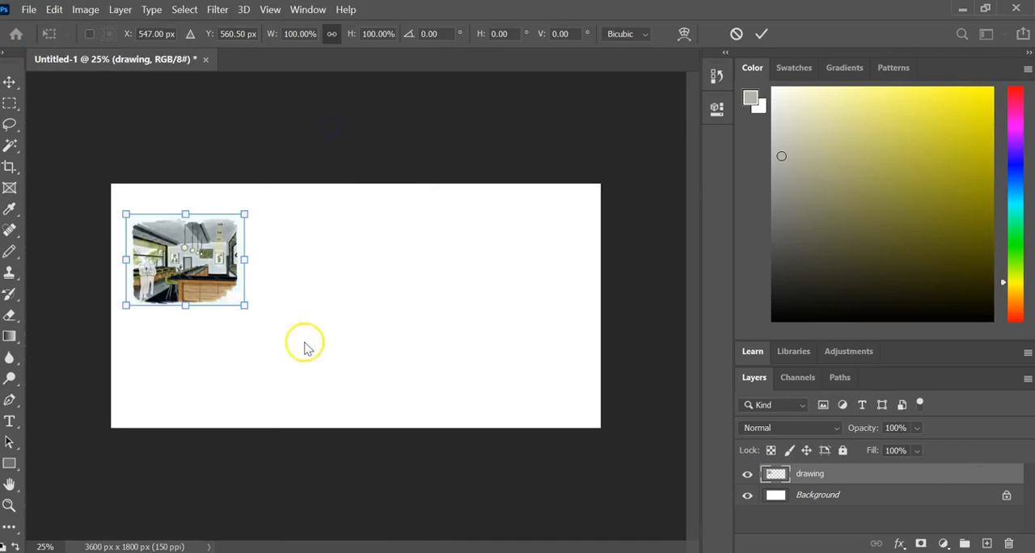
{"action": "mouse_move", "coordinate": [244, 304]}
{"action": "left_mouse_down"}
{"action": "mouse_move", "coordinate": [388, 353]}
{"action": "mouse_move", "coordinate": [245, 329]}
{"action": "mouse_move", "coordinate": [286, 318]}
{"action": "mouse_move", "coordinate": [379, 341]}
{"action": "left_mouse_up"}
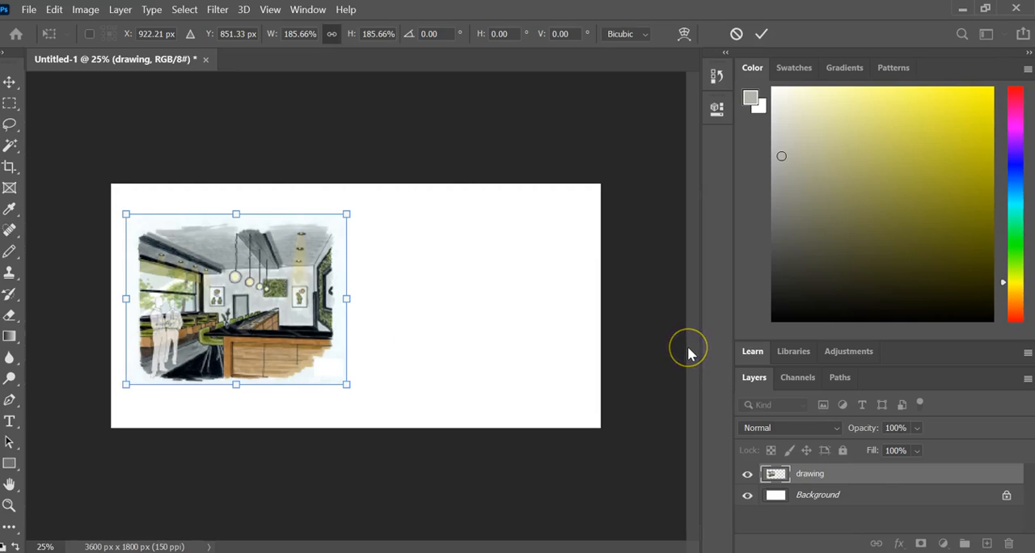
{"action": "key", "text": "Return"}
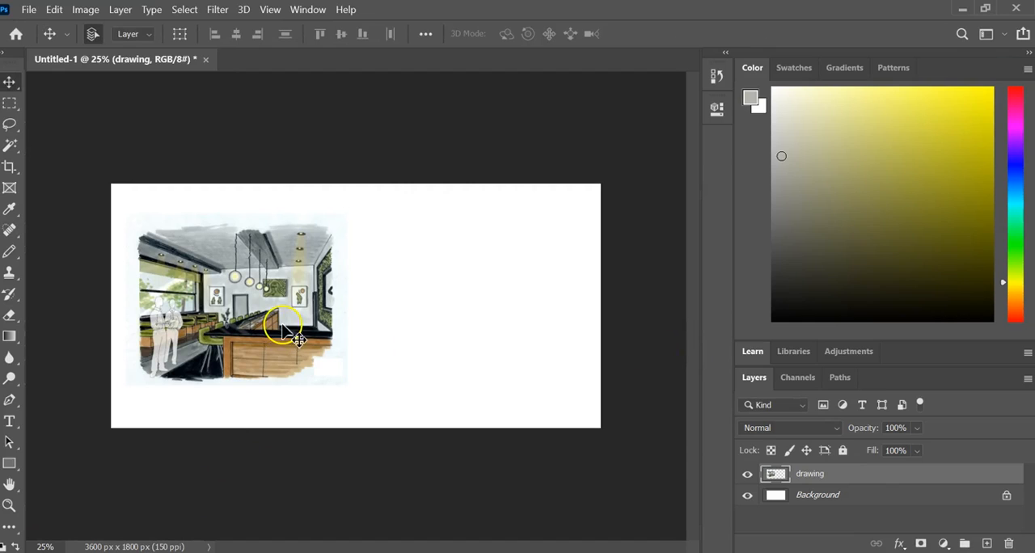
{"action": "mouse_move", "coordinate": [282, 358]}
{"action": "left_mouse_down"}
{"action": "mouse_move", "coordinate": [284, 323]}
{"action": "mouse_move", "coordinate": [284, 340]}
{"action": "left_mouse_up"}
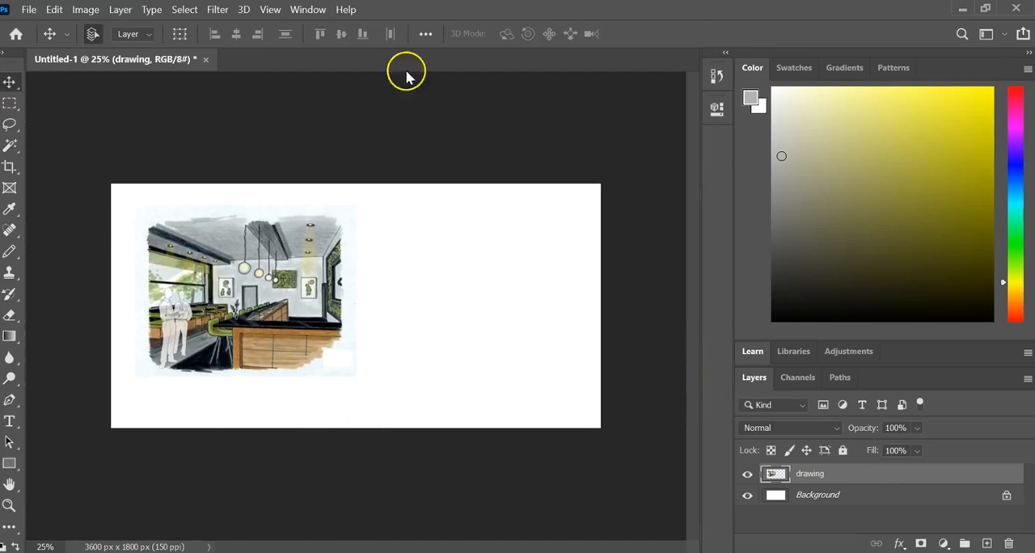
- Open the B000-Upholstery-Fabric image from the Week 14 folder
{"action": "left_click", "coordinate": [29, 9]}
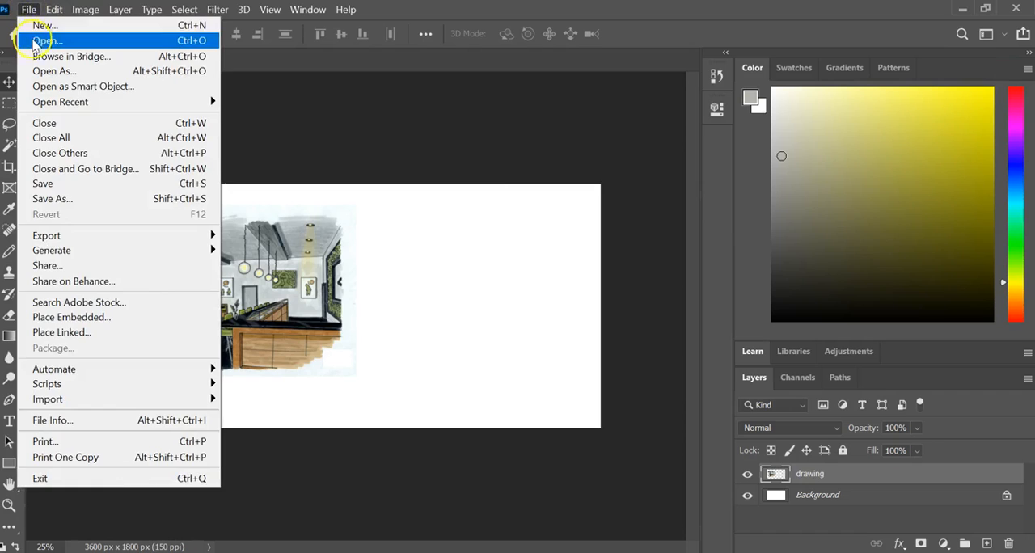
{"action": "left_click", "coordinate": [36, 38]}
{"action": "left_click", "coordinate": [164, 144]}
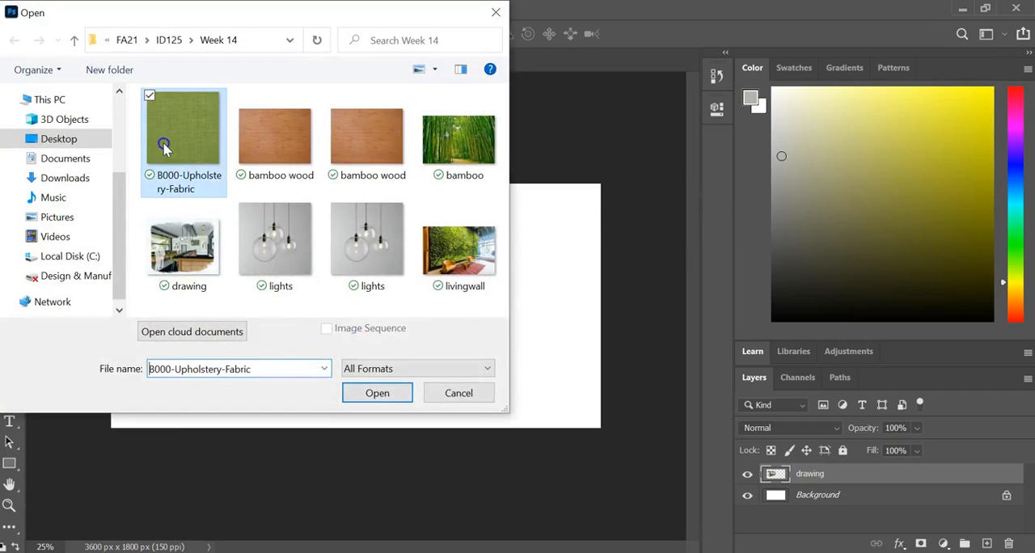
{"action": "left_click", "coordinate": [377, 393]}
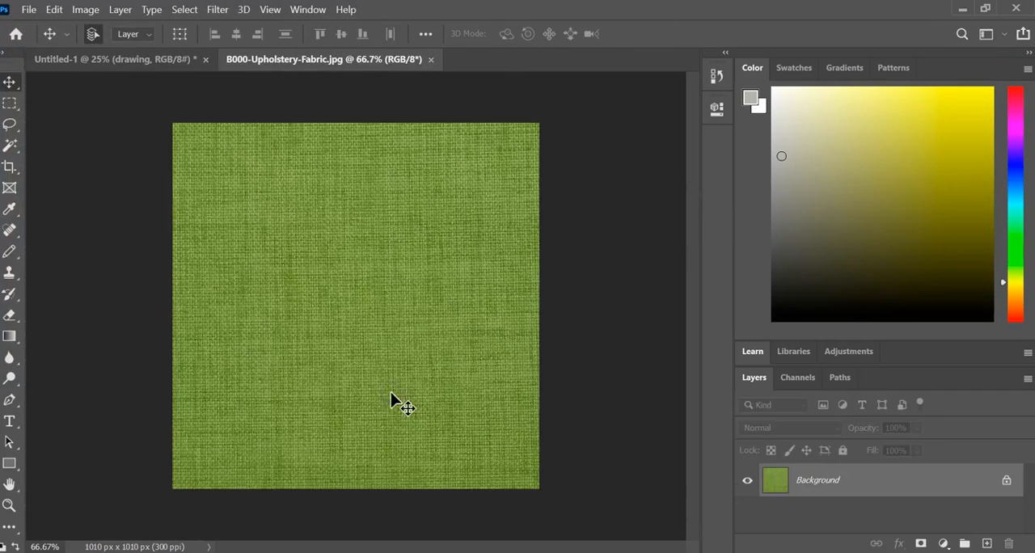
- Float the upholstery fabric image in its own window and copy it into Untitled-1 over the drawing's lower-left part
{"action": "left_click", "coordinate": [247, 61]}
{"action": "left_click_drag", "start_coordinate": [247, 64], "coordinate": [363, 203]}
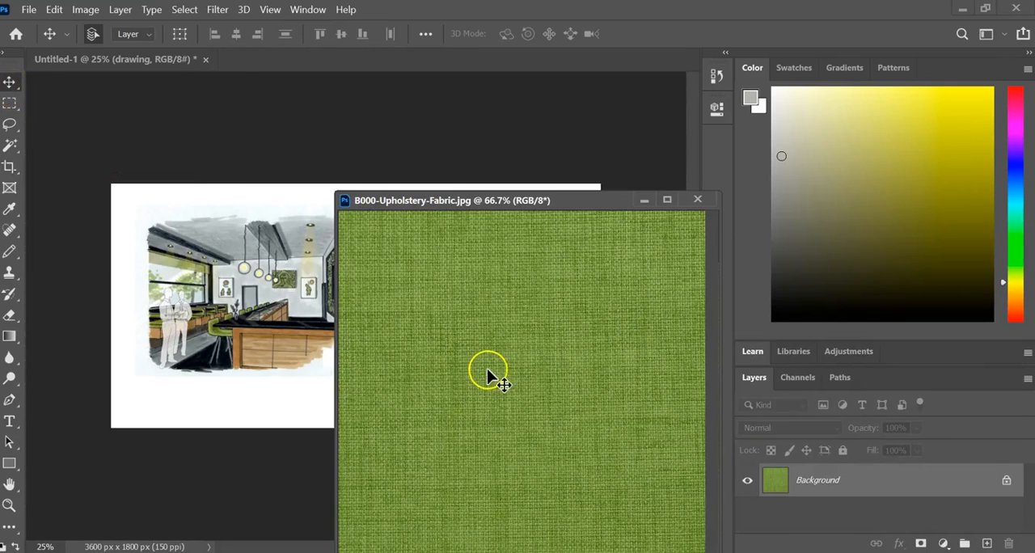
{"action": "mouse_move", "coordinate": [489, 376]}
{"action": "left_mouse_down"}
{"action": "mouse_move", "coordinate": [415, 370]}
{"action": "mouse_move", "coordinate": [203, 388]}
{"action": "left_mouse_up"}
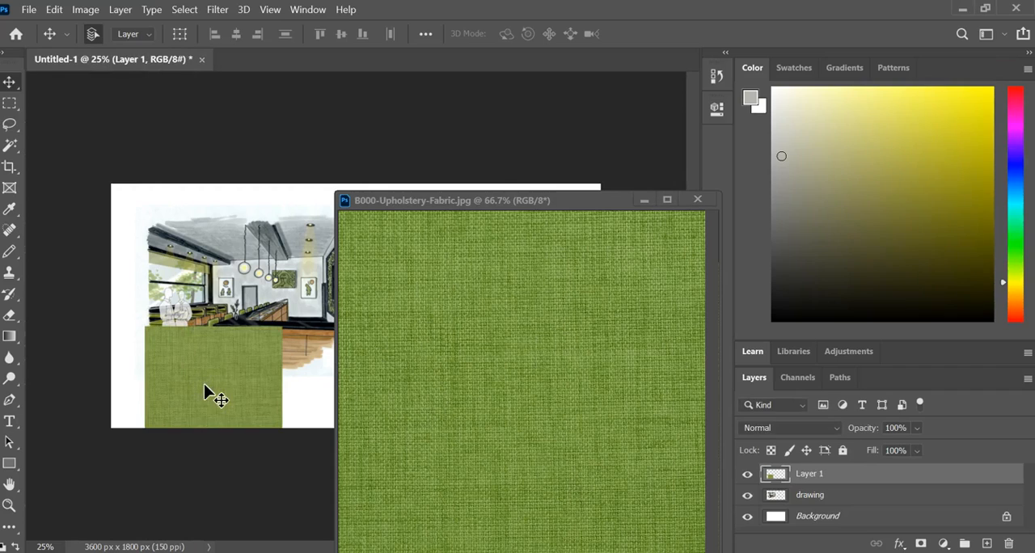
- Move the upholstery fabric swatch to the blank canvas area right of the drawing and scale it proportionally to about 39%
{"action": "left_click", "coordinate": [644, 200]}
{"action": "mouse_move", "coordinate": [232, 389]}
{"action": "left_mouse_down"}
{"action": "mouse_move", "coordinate": [538, 283]}
{"action": "mouse_move", "coordinate": [478, 277]}
{"action": "left_mouse_up"}
{"action": "left_click", "coordinate": [54, 9]}
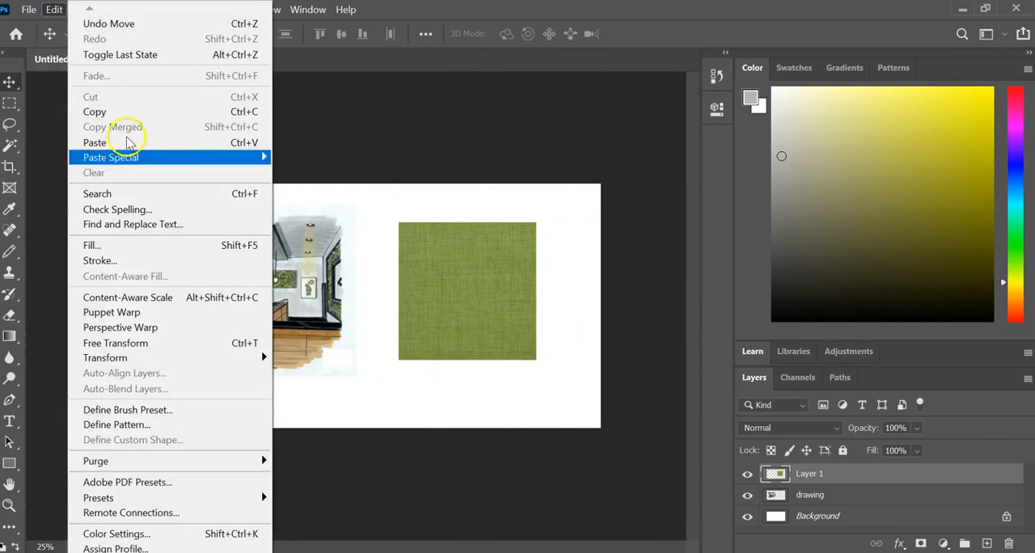
{"action": "mouse_move", "coordinate": [174, 355]}
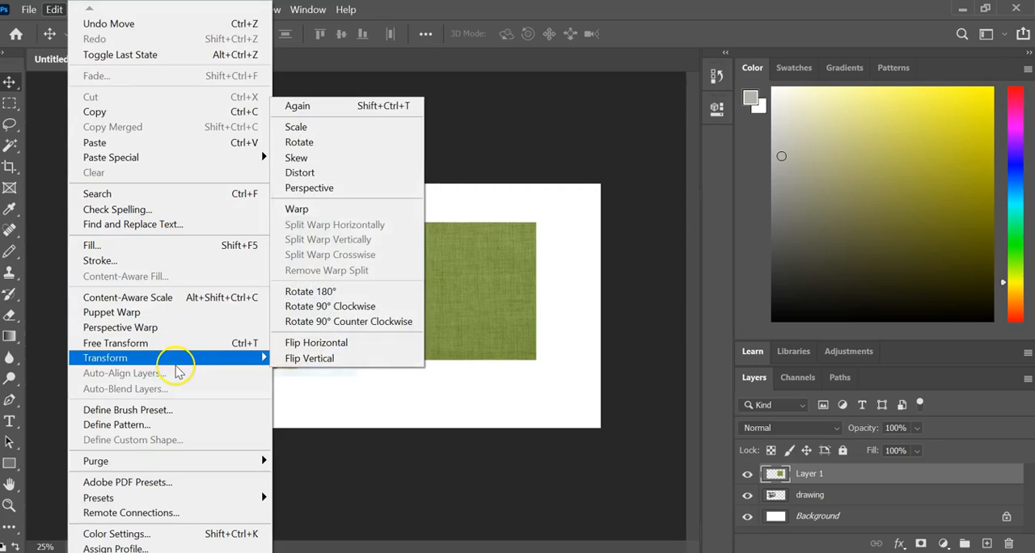
{"action": "left_click", "coordinate": [380, 130]}
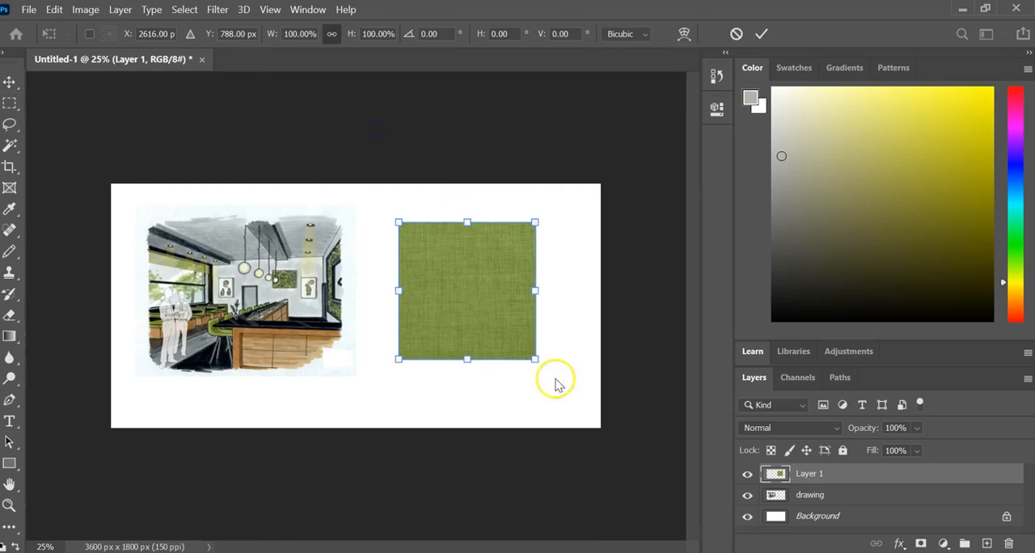
{"action": "left_click_drag", "start_coordinate": [534, 356], "coordinate": [445, 280]}
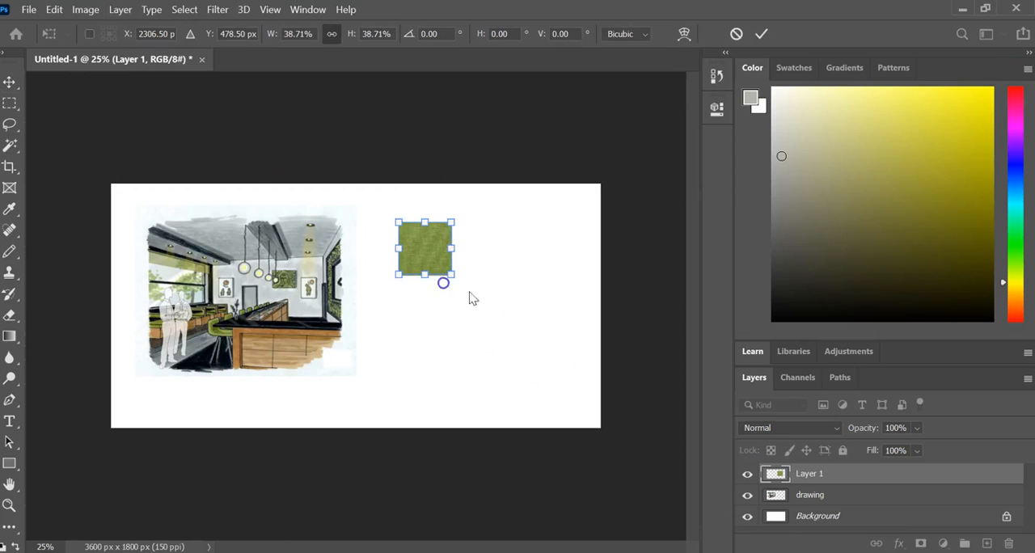
- Rename the fabric swatch's layer as upholstery fabric and shift the swatch slightly up and closer to the drawing
{"action": "double_click", "coordinate": [808, 474]}
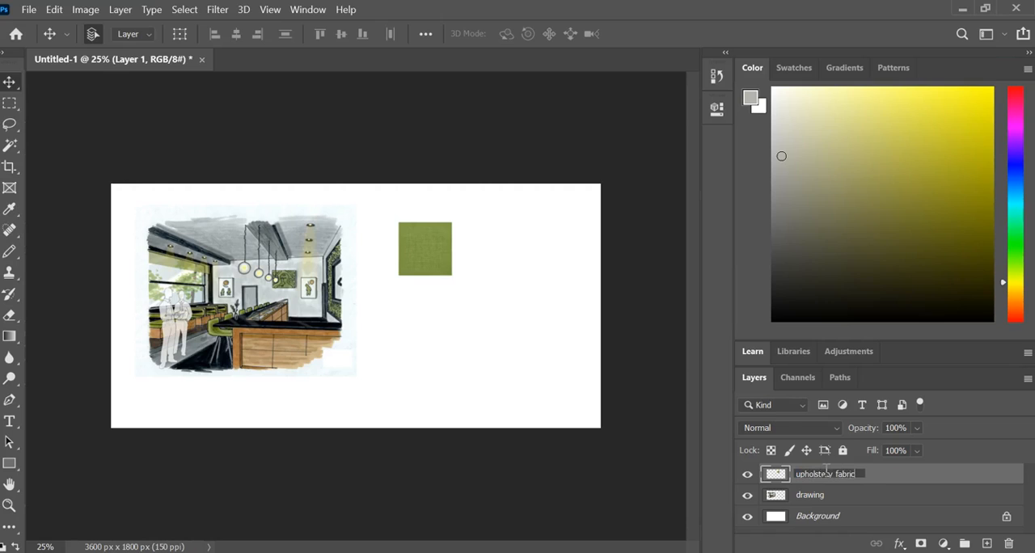
{"action": "left_click", "coordinate": [390, 384]}
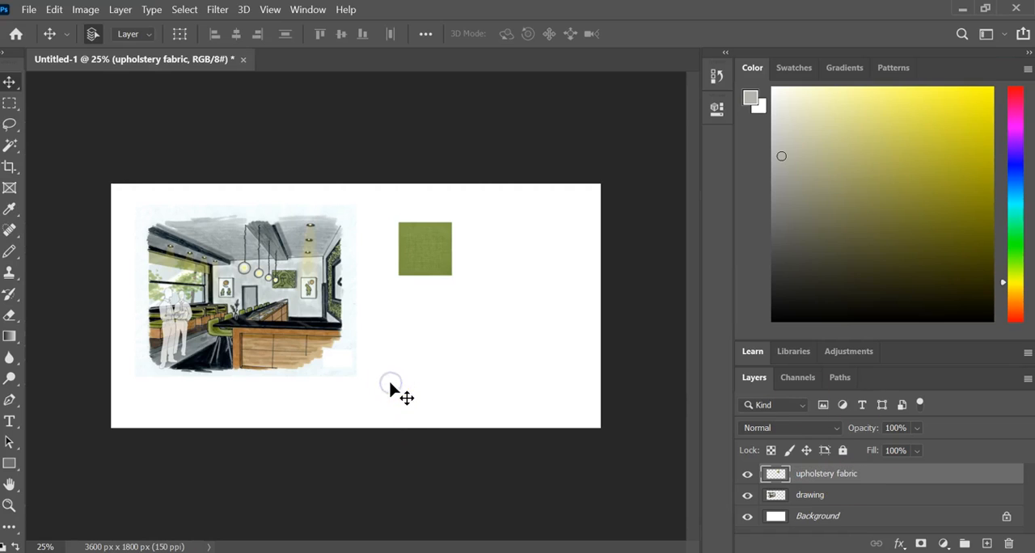
{"action": "left_click_drag", "start_coordinate": [409, 255], "coordinate": [383, 253]}
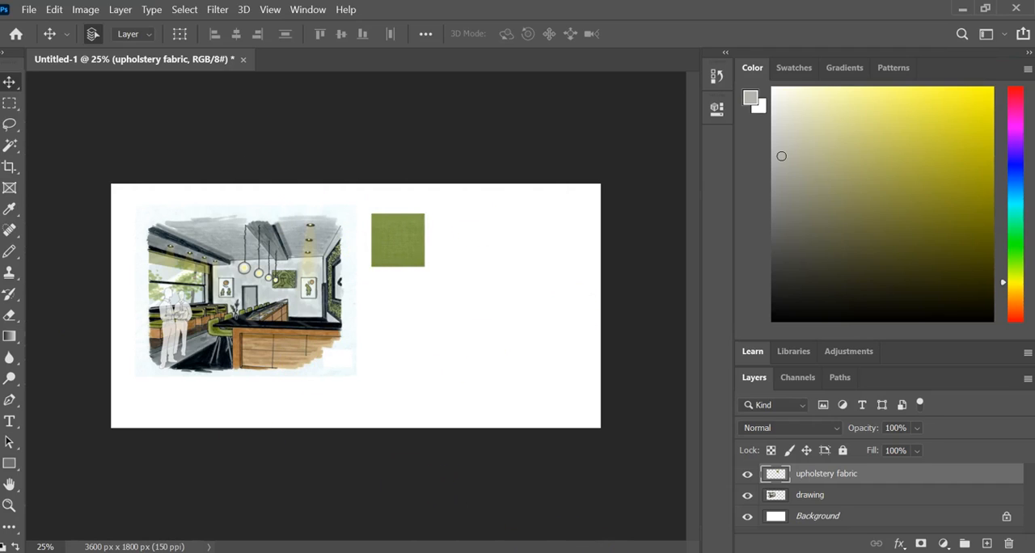
- Switch to the Bing image results in the browser and search for stained concrete
{"action": "key", "text": "alt+Tab"}
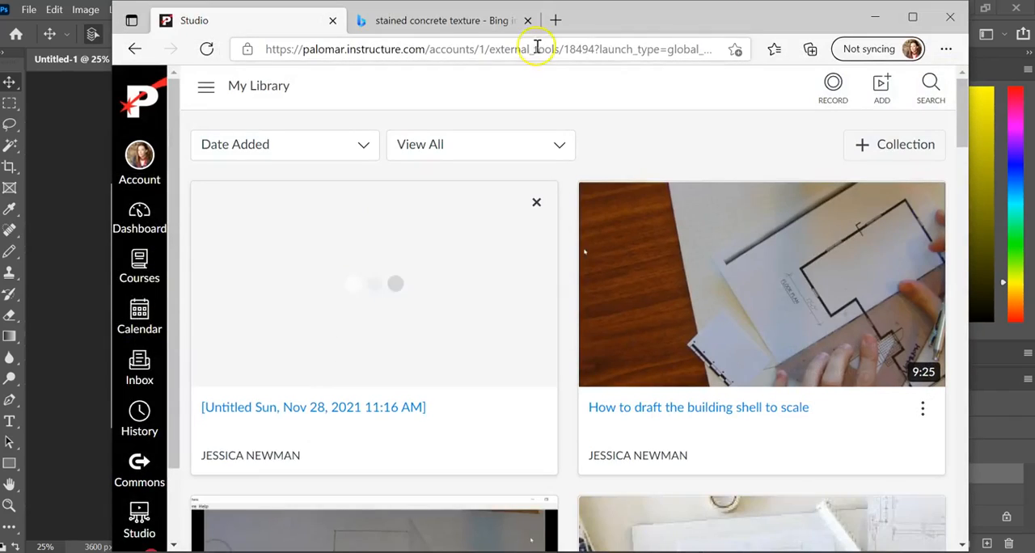
{"action": "left_click", "coordinate": [439, 22]}
{"action": "left_click_drag", "start_coordinate": [673, 24], "coordinate": [611, 28]}
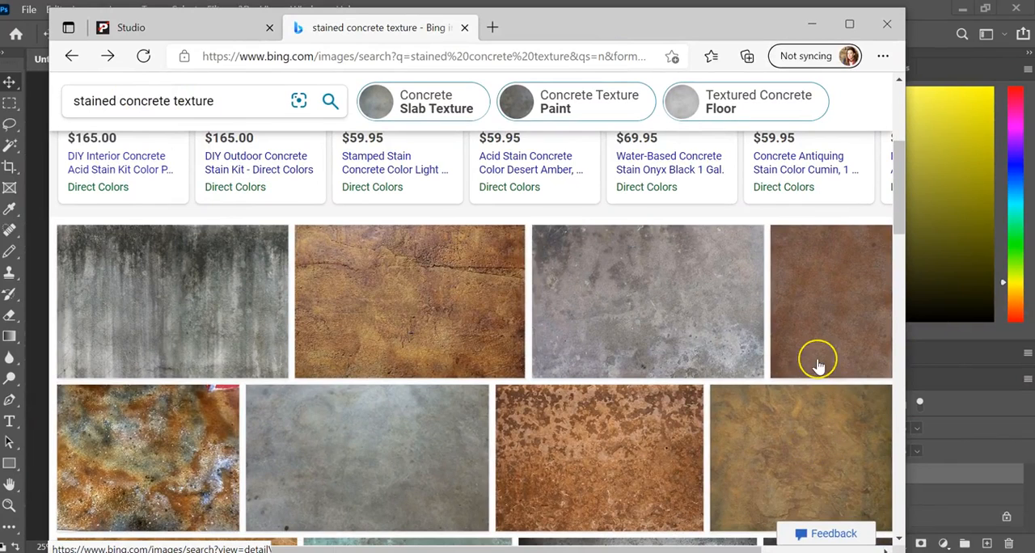
{"action": "left_click", "coordinate": [225, 106]}
{"action": "key", "text": "BackSpace"}
{"action": "key", "text": "BackSpace"}
{"action": "key", "text": "BackSpace"}
{"action": "key", "text": "BackSpace"}
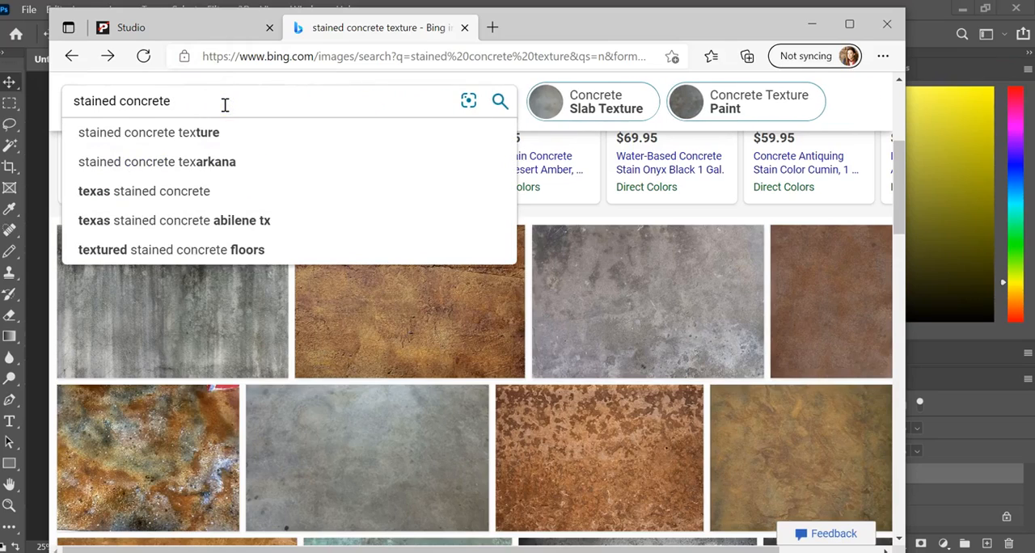
{"action": "key", "text": "Return"}
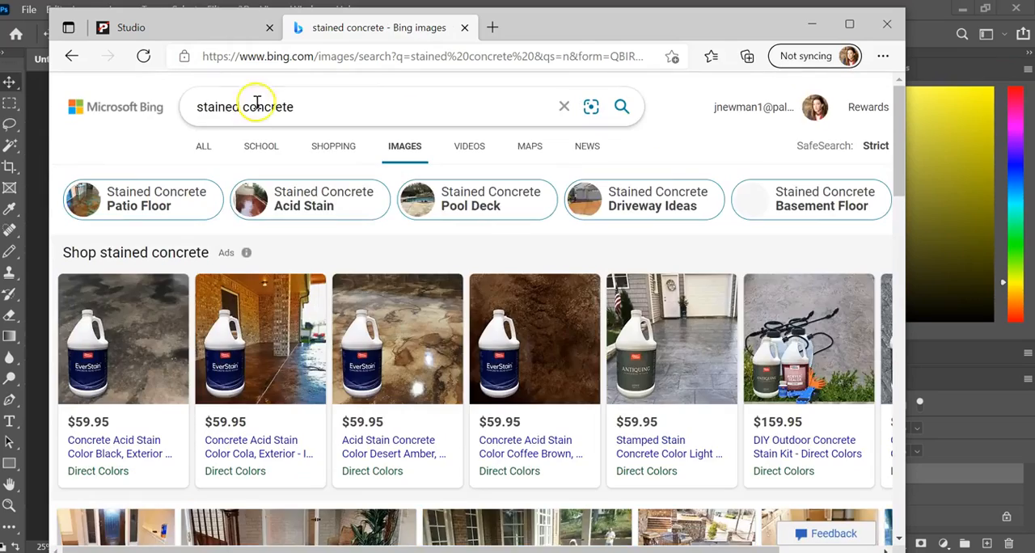
{"action": "scroll", "coordinate": [606, 396], "scroll_direction": "down", "scroll_amount": 7}
{"action": "scroll", "coordinate": [620, 383], "scroll_direction": "up", "scroll_amount": 4}
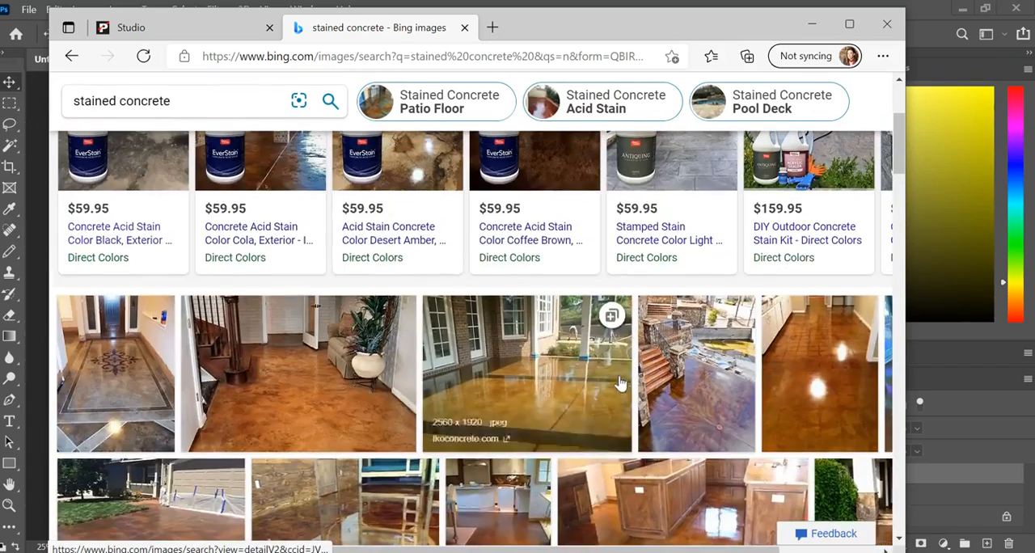
- Search Bing images for stained concrete texture and browse down to the texture thumbnails
{"action": "left_click", "coordinate": [217, 97]}
{"action": "type", "text": "texture"}
{"action": "key", "text": "Return"}
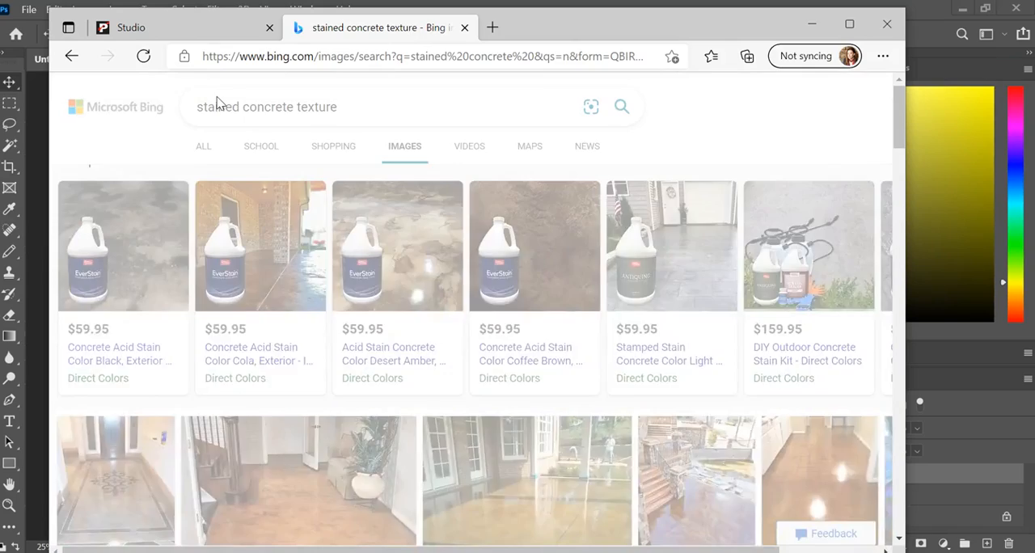
{"action": "scroll", "coordinate": [202, 122], "scroll_direction": "down", "scroll_amount": 3}
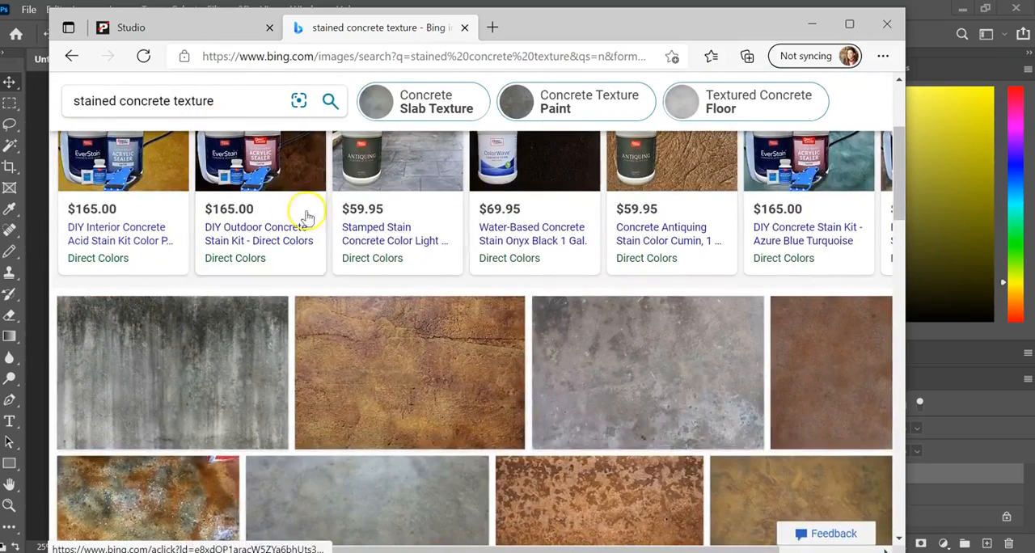
- Save the gray concrete texture thumbnail as the JPEG image download in the Week 14 folder
{"action": "right_click", "coordinate": [682, 389]}
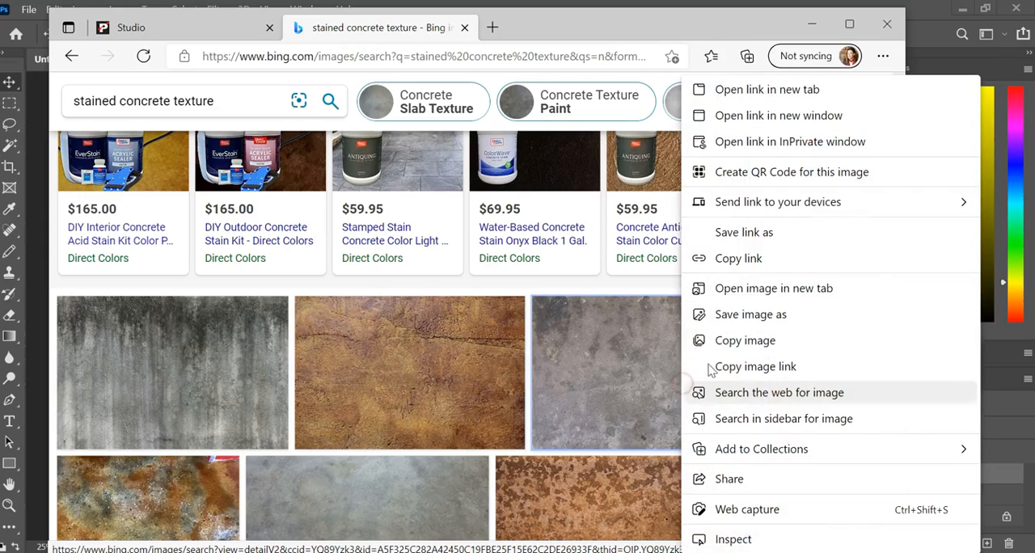
{"action": "left_click", "coordinate": [795, 316]}
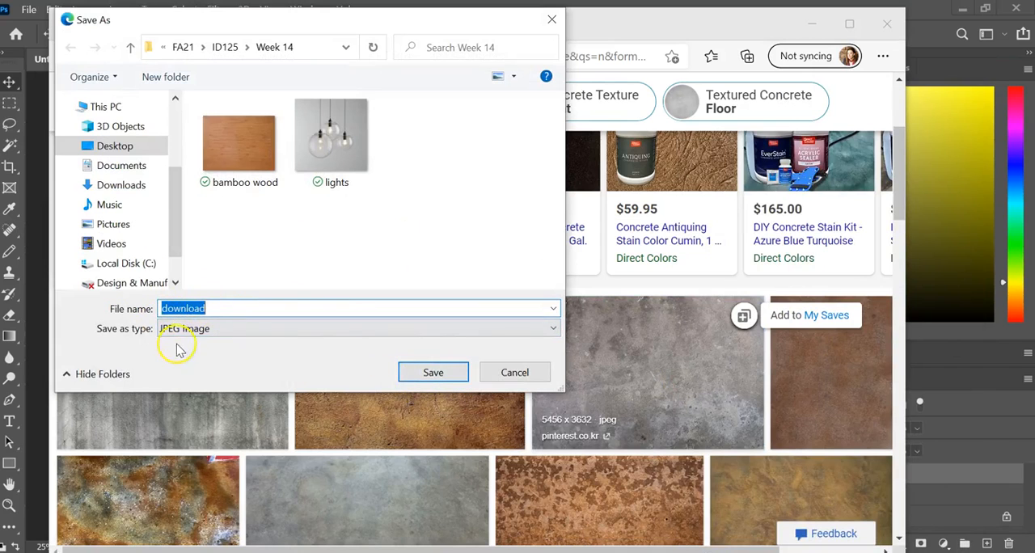
{"action": "left_click", "coordinate": [441, 378]}
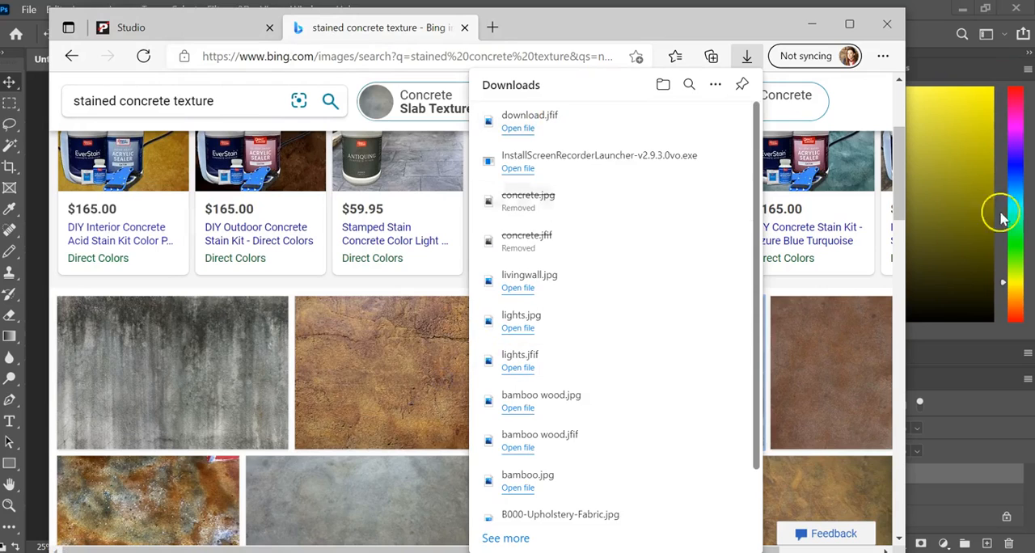
{"action": "left_click", "coordinate": [868, 86]}
- Open the gray concrete texture at full size and save it as the JPEG image concrete in the Week 14 folder
{"action": "left_click", "coordinate": [667, 401]}
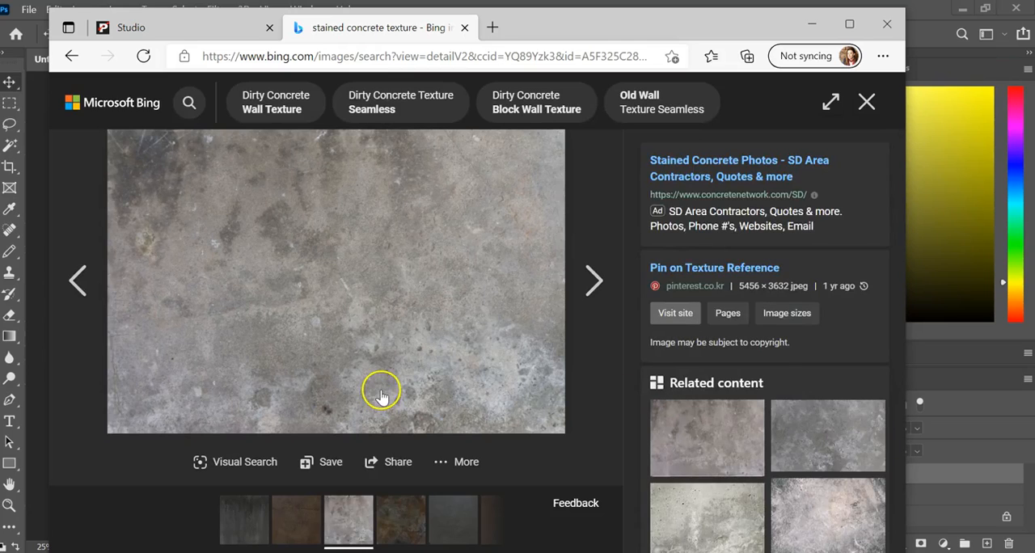
{"action": "left_click", "coordinate": [393, 339]}
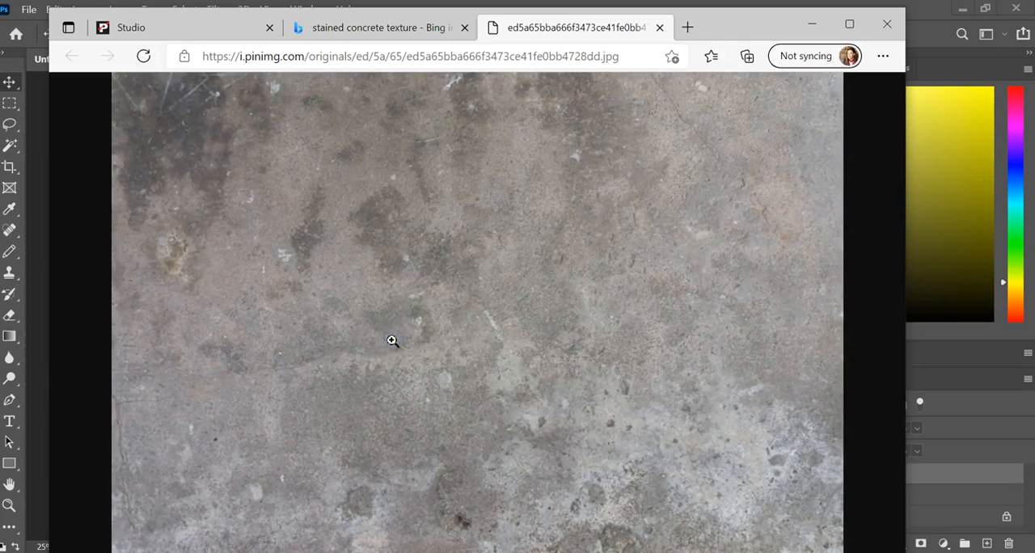
{"action": "right_click", "coordinate": [402, 338]}
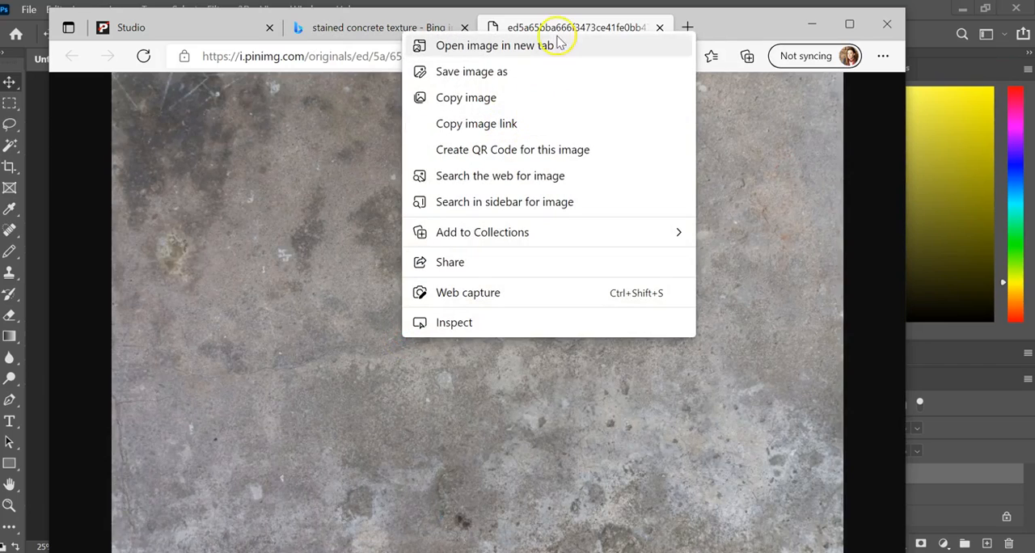
{"action": "left_click", "coordinate": [566, 72]}
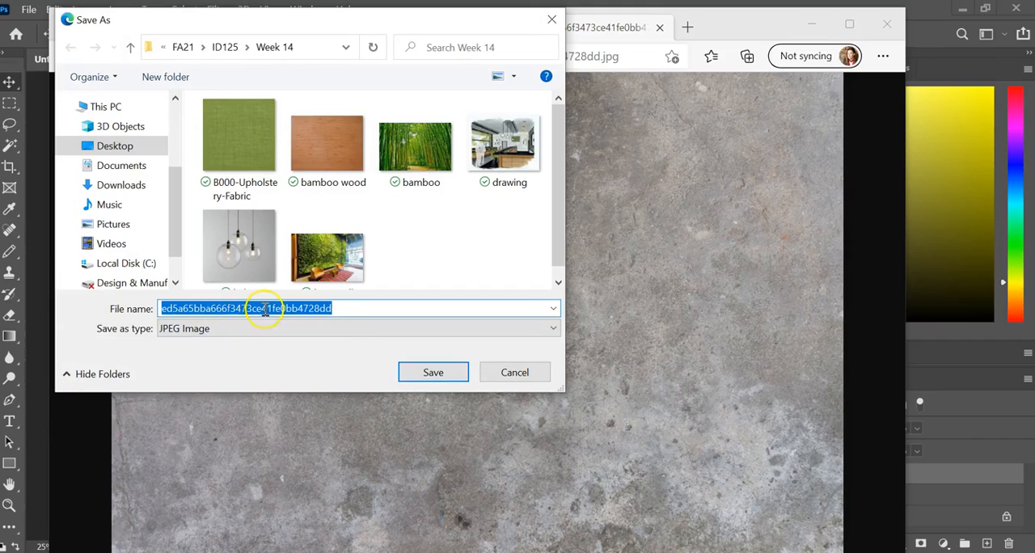
{"action": "type", "text": "concrete"}
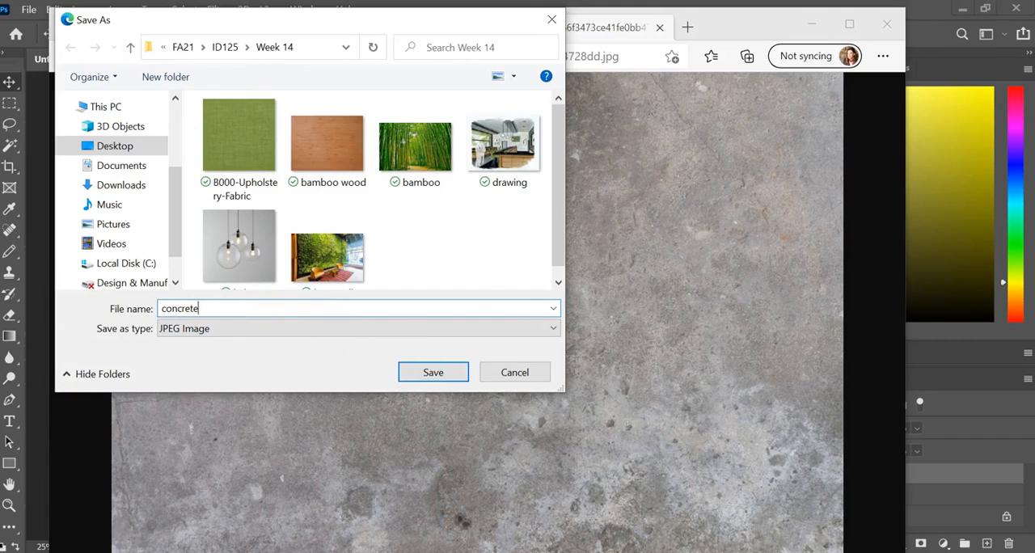
{"action": "left_click", "coordinate": [441, 379]}
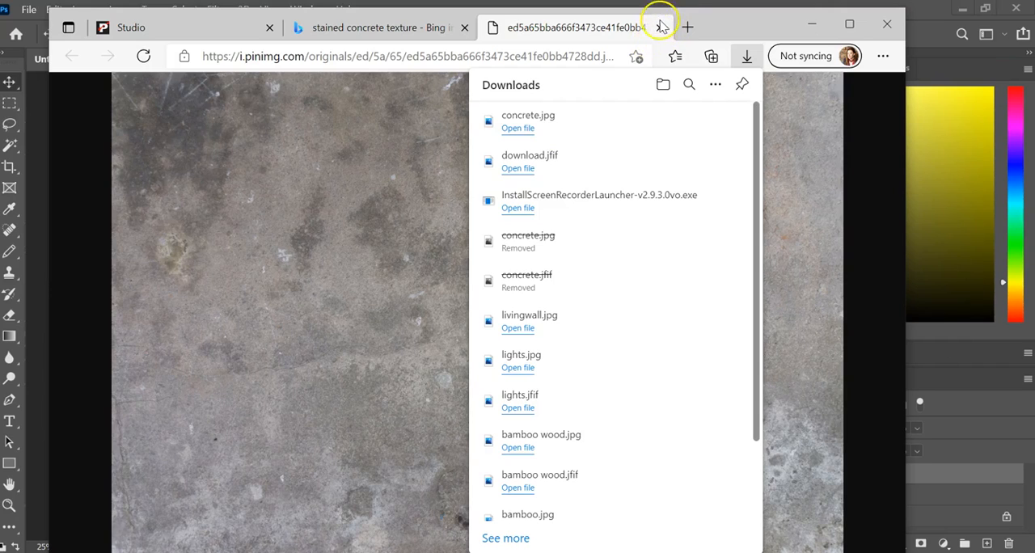
- Return to Photoshop and open the bamboo wood.jfif image from the Week 14 folder
{"action": "left_click", "coordinate": [814, 23]}
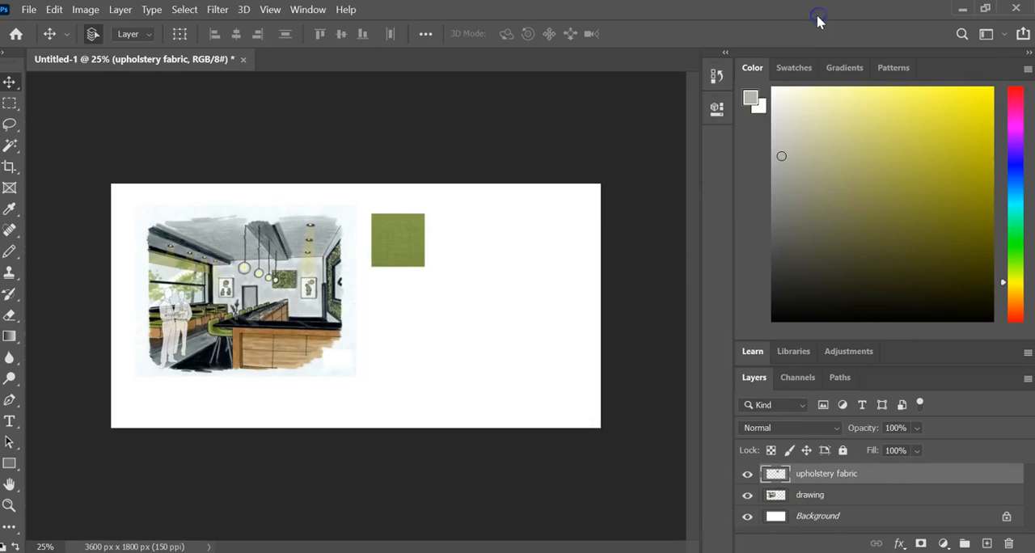
{"action": "left_click", "coordinate": [29, 9]}
{"action": "left_click", "coordinate": [39, 40]}
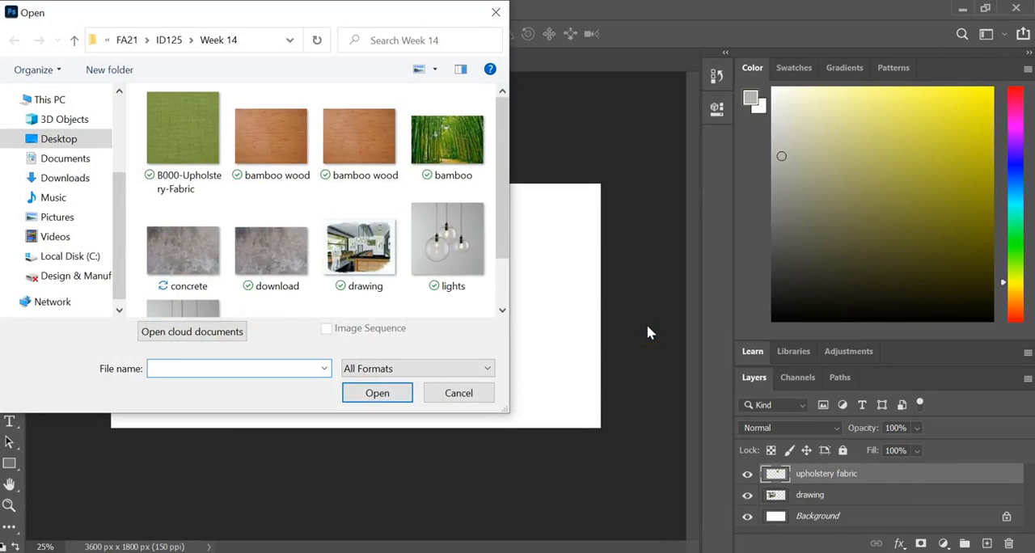
{"action": "left_click", "coordinate": [291, 151]}
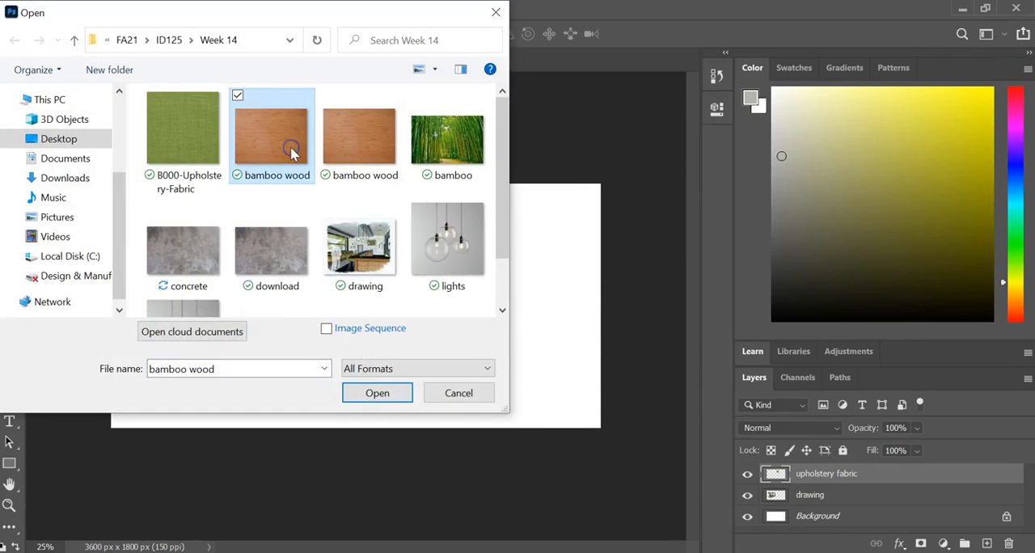
{"action": "left_click", "coordinate": [400, 399]}
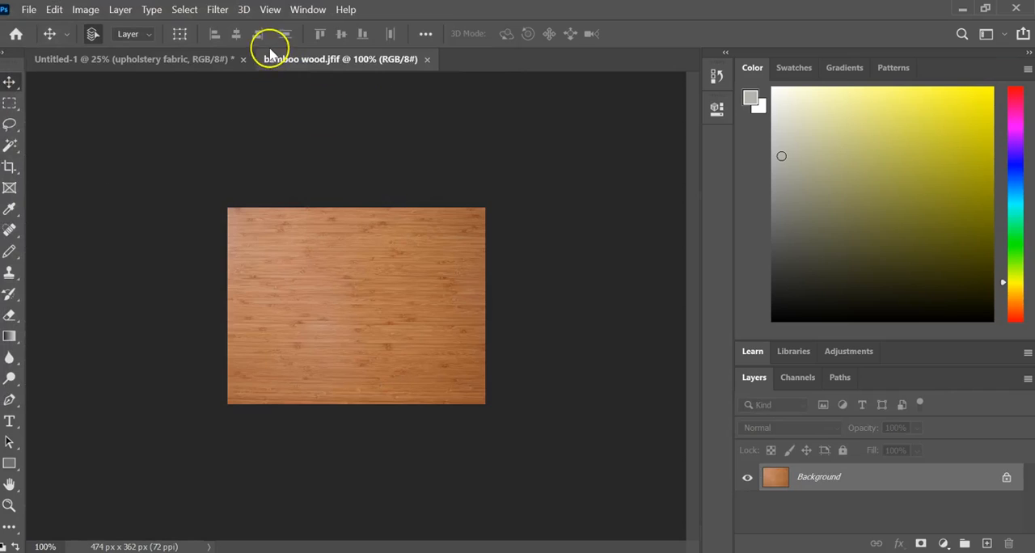
- Copy the bamboo wood image into Untitled-1 right of the fabric swatch and rename its layer as bamboo
{"action": "left_click_drag", "start_coordinate": [270, 70], "coordinate": [361, 152]}
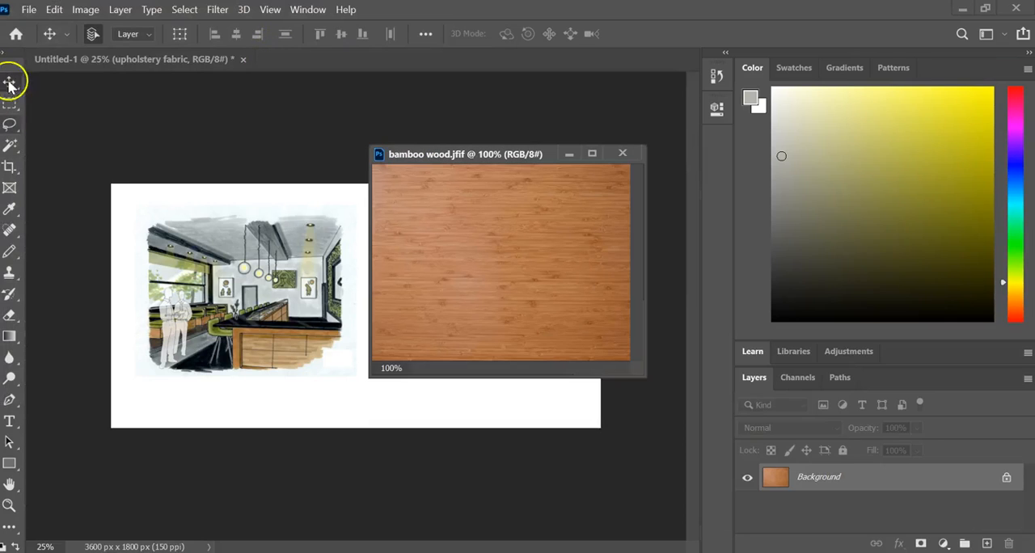
{"action": "left_click_drag", "start_coordinate": [269, 345], "coordinate": [275, 343]}
{"action": "left_click", "coordinate": [569, 154]}
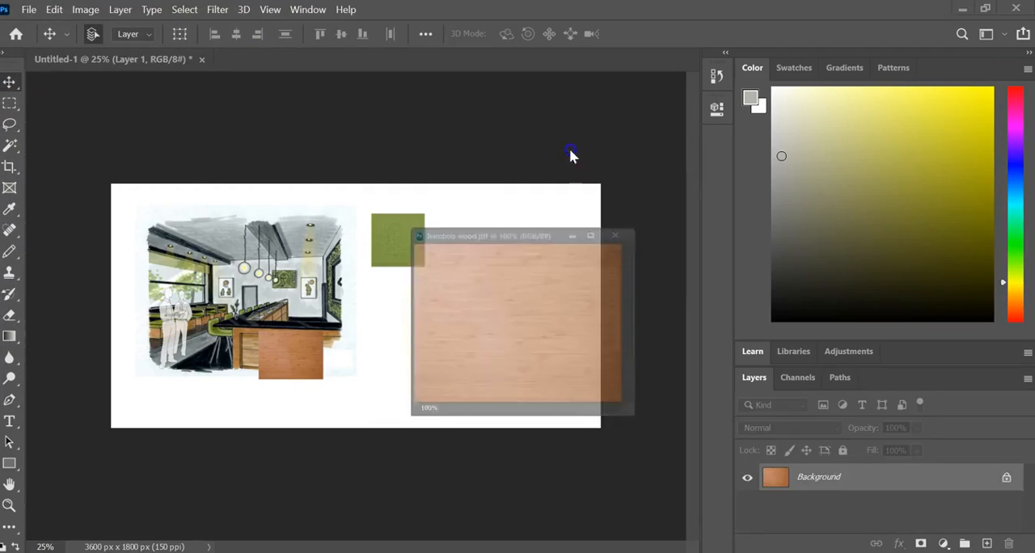
{"action": "left_click_drag", "start_coordinate": [305, 387], "coordinate": [494, 267]}
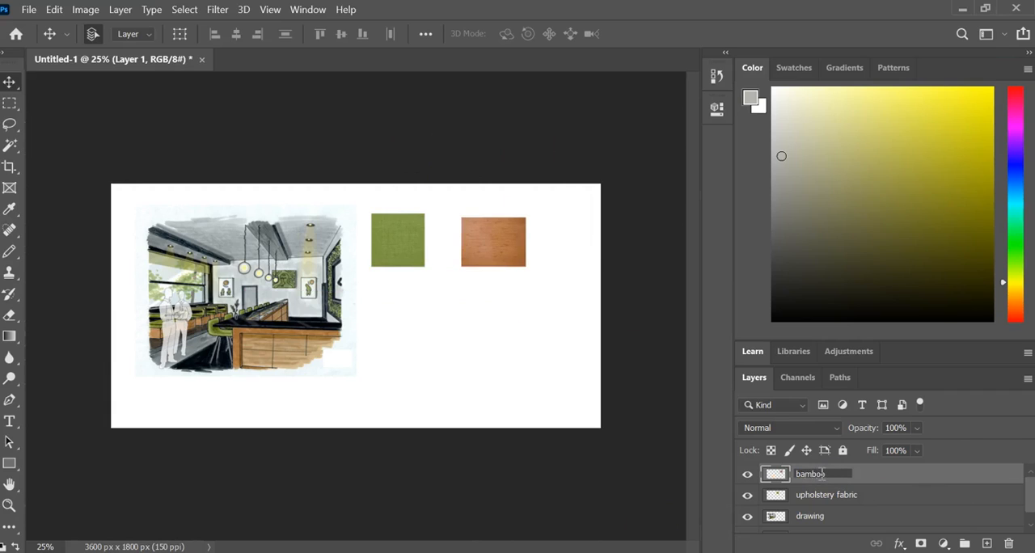
{"action": "left_click", "coordinate": [39, 24]}
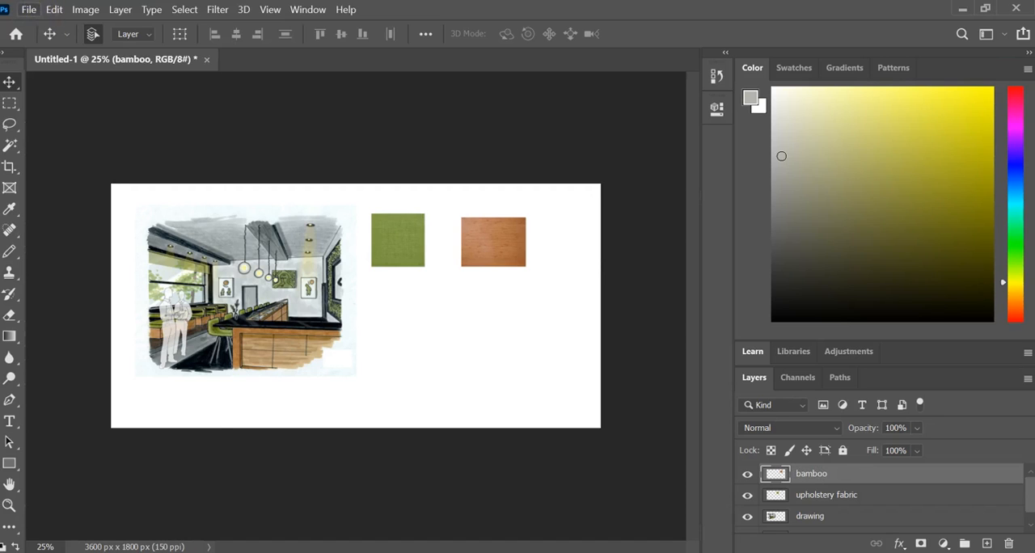
- Open the concrete image from the Week 14 folder, float it in its own window, and copy it into Untitled-1
{"action": "left_click", "coordinate": [33, 10]}
{"action": "left_click", "coordinate": [44, 40]}
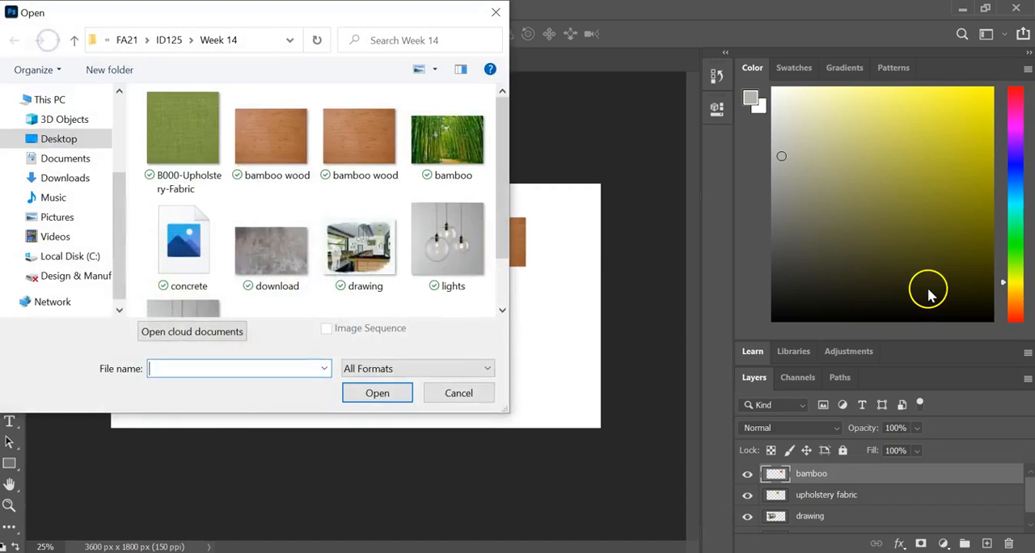
{"action": "scroll", "coordinate": [267, 266], "scroll_direction": "down", "scroll_amount": 2}
{"action": "left_click", "coordinate": [216, 184]}
{"action": "left_click", "coordinate": [404, 390]}
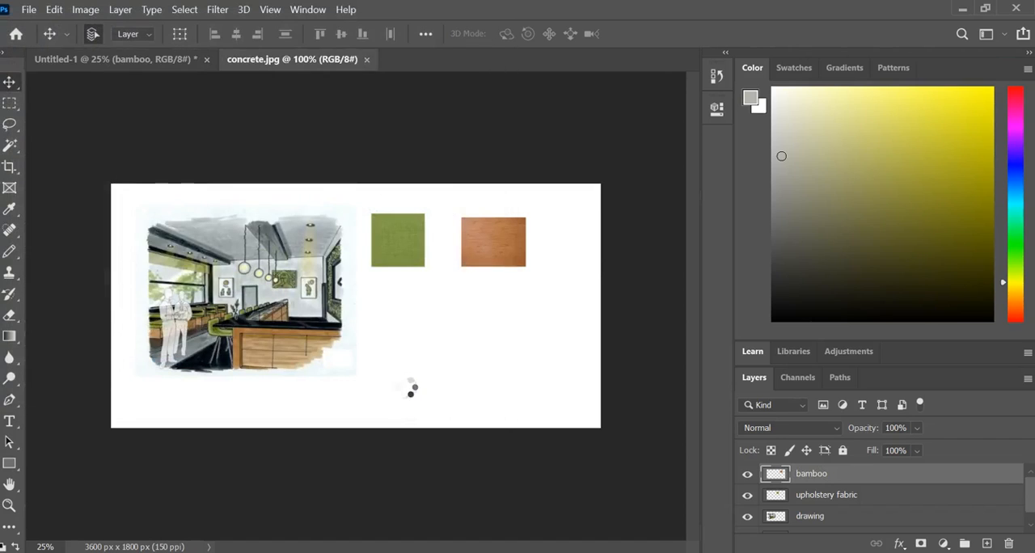
{"action": "left_click_drag", "start_coordinate": [291, 59], "coordinate": [473, 169]}
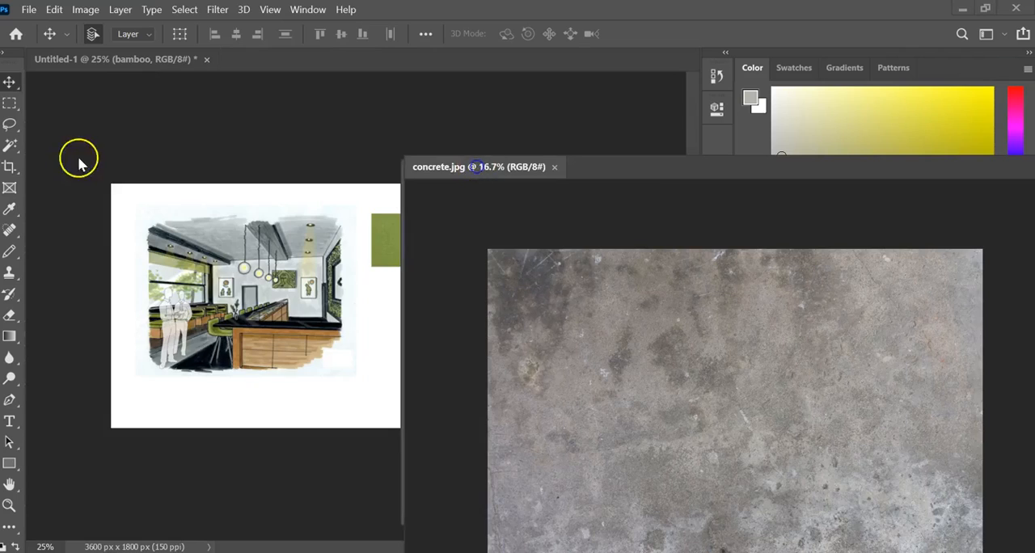
{"action": "left_click_drag", "start_coordinate": [563, 368], "coordinate": [229, 386]}
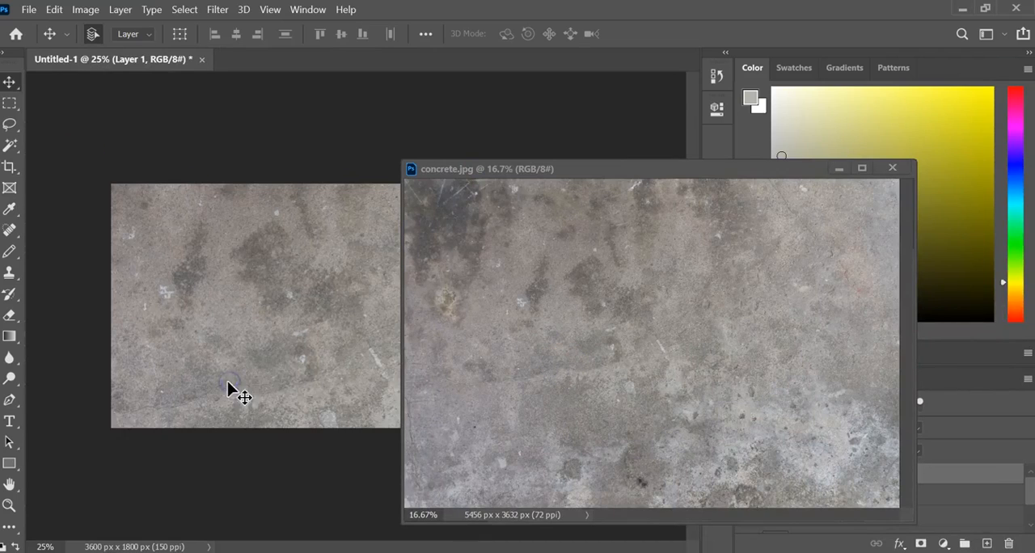
- Minimize the concrete image window and compare the board with Layer 1 and the bamboo layer hidden and shown
{"action": "left_click", "coordinate": [846, 168]}
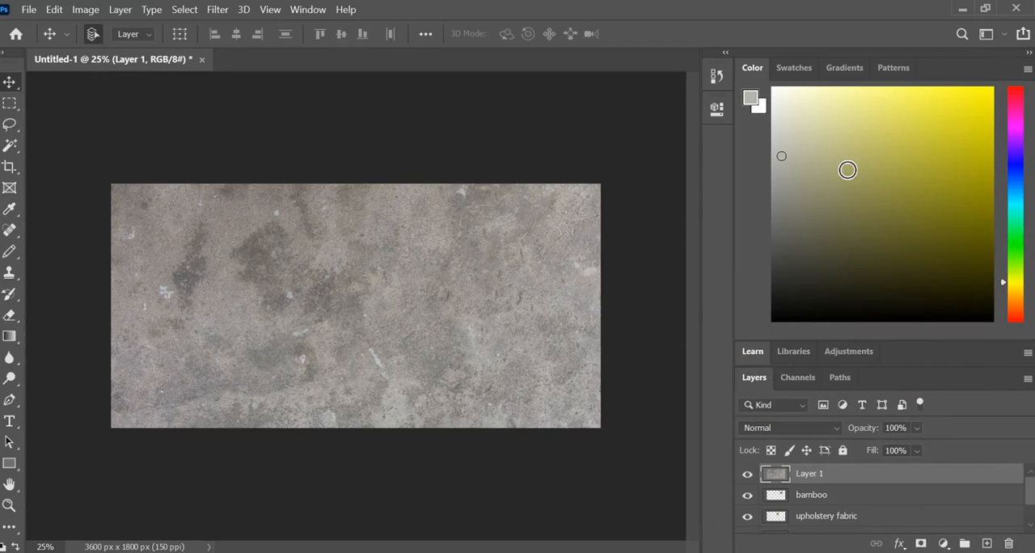
{"action": "left_click", "coordinate": [747, 474]}
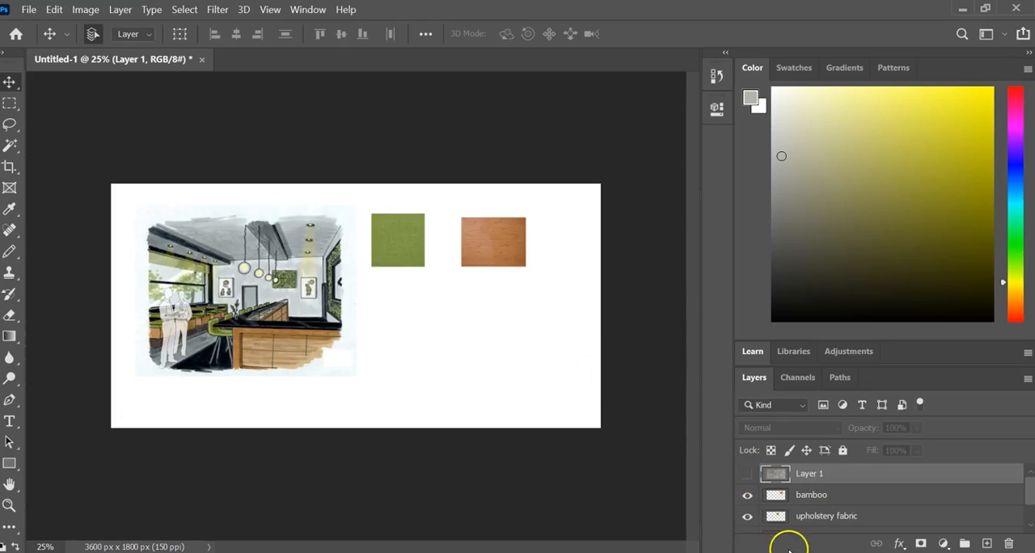
{"action": "left_click", "coordinate": [745, 473]}
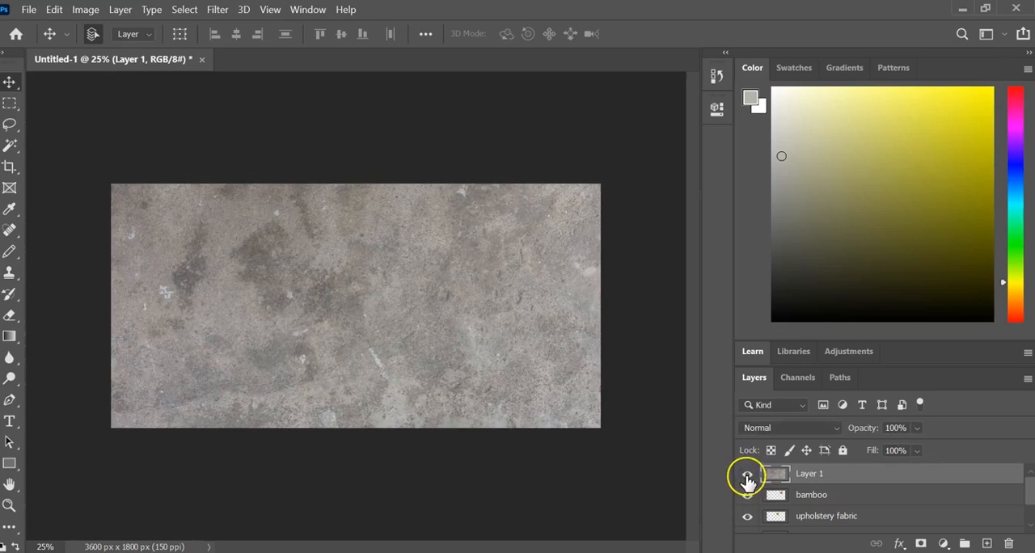
{"action": "left_click", "coordinate": [747, 474]}
{"action": "left_click", "coordinate": [747, 495]}
{"action": "left_click", "coordinate": [748, 494]}
{"action": "left_click", "coordinate": [748, 475]}
- Move the concrete Layer 1 beneath the drawing layer, directly above Background, and lower its opacity to 83%
{"action": "left_click_drag", "start_coordinate": [959, 472], "coordinate": [957, 530]}
{"action": "scroll", "coordinate": [957, 531], "scroll_direction": "down", "scroll_amount": 2}
{"action": "mouse_move", "coordinate": [957, 480]}
{"action": "left_mouse_down"}
{"action": "mouse_move", "coordinate": [956, 533]}
{"action": "mouse_move", "coordinate": [959, 504]}
{"action": "mouse_move", "coordinate": [958, 513]}
{"action": "left_mouse_up"}
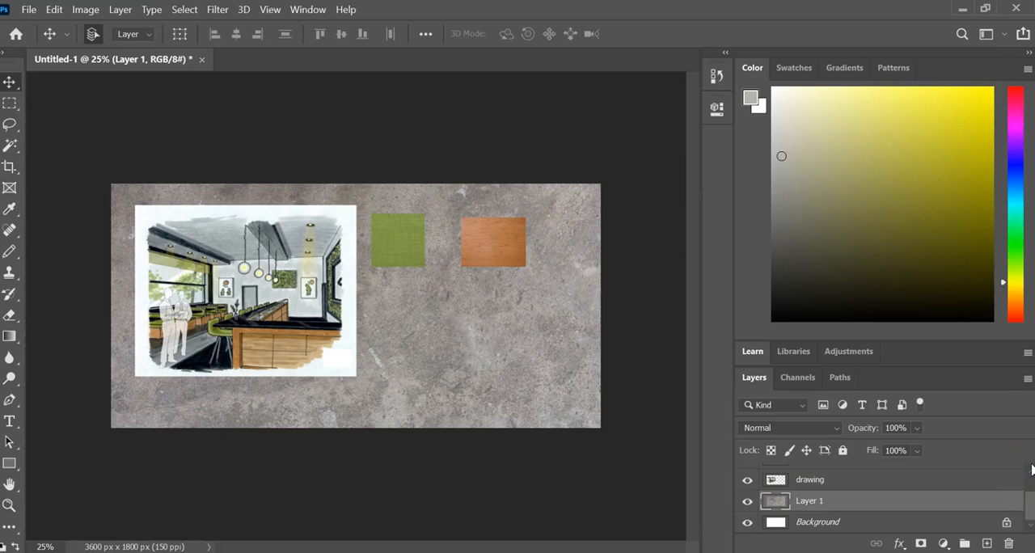
{"action": "left_click", "coordinate": [917, 428]}
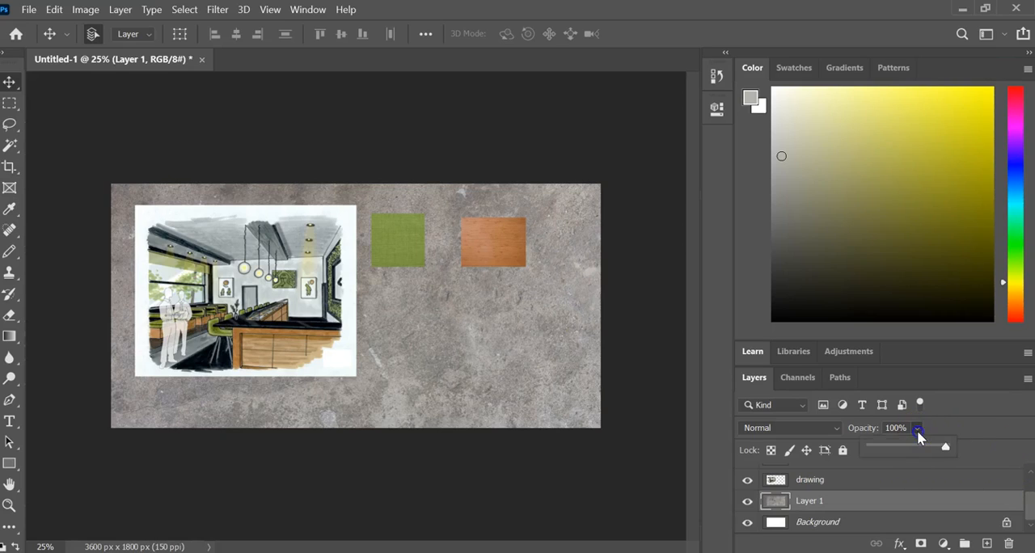
{"action": "mouse_move", "coordinate": [945, 446]}
{"action": "left_mouse_down"}
{"action": "mouse_move", "coordinate": [903, 448]}
{"action": "mouse_move", "coordinate": [932, 453]}
{"action": "left_mouse_up"}
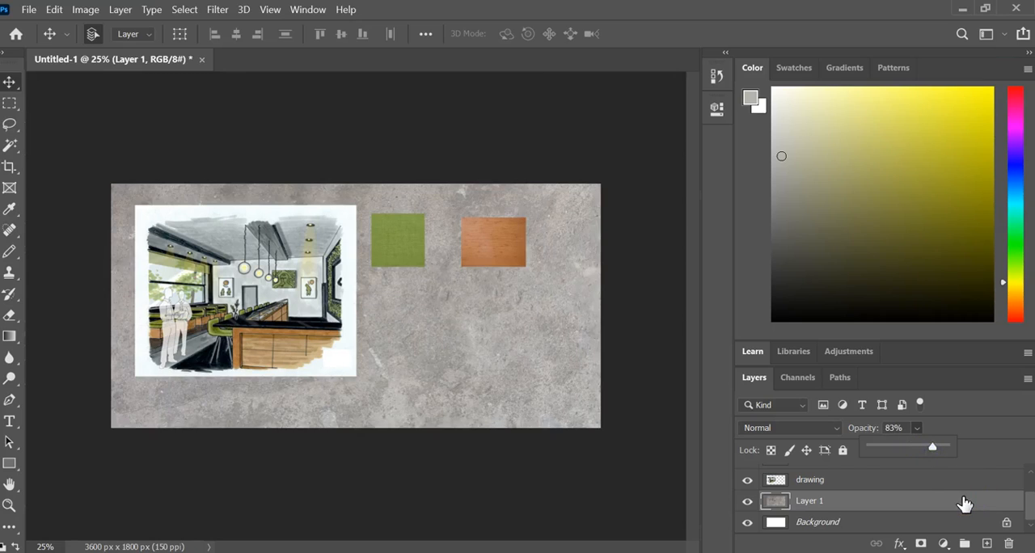
{"action": "left_click", "coordinate": [948, 500]}
- Open the green bamboo forest image named bamboo from the Week 14 folder
{"action": "left_click", "coordinate": [56, 11]}
{"action": "mouse_move", "coordinate": [29, 10]}
{"action": "left_click", "coordinate": [49, 40]}
{"action": "left_click", "coordinate": [49, 41]}
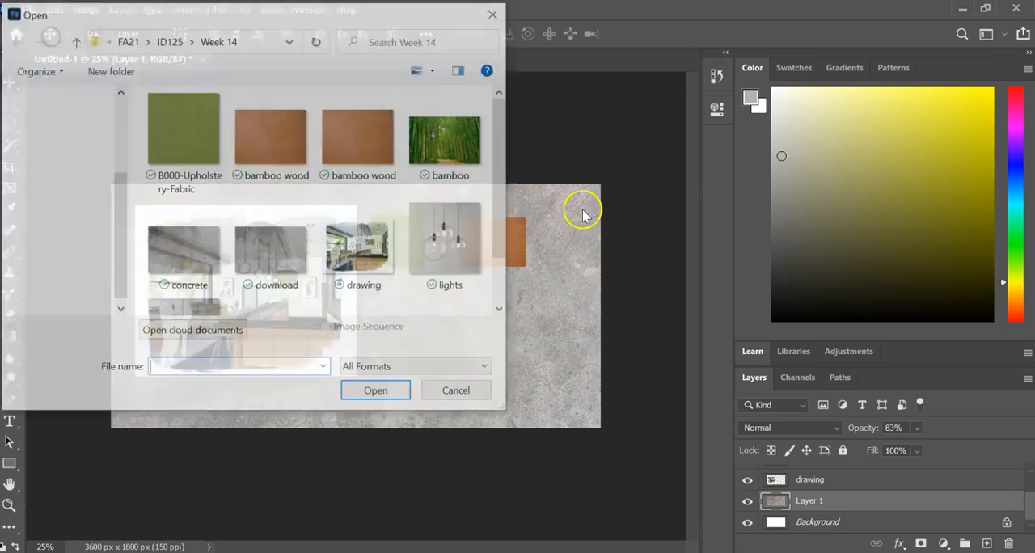
{"action": "left_click", "coordinate": [477, 144]}
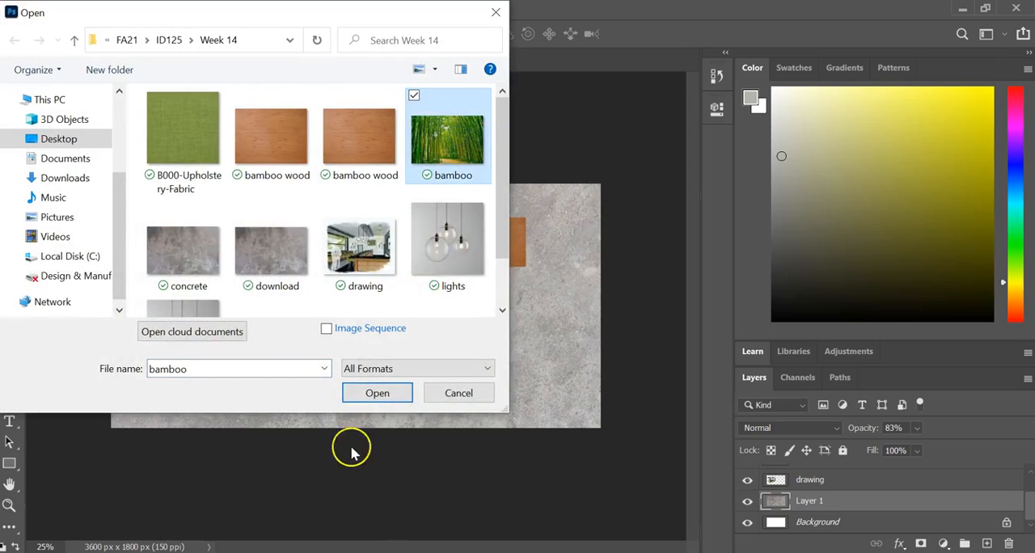
{"action": "left_click", "coordinate": [367, 392]}
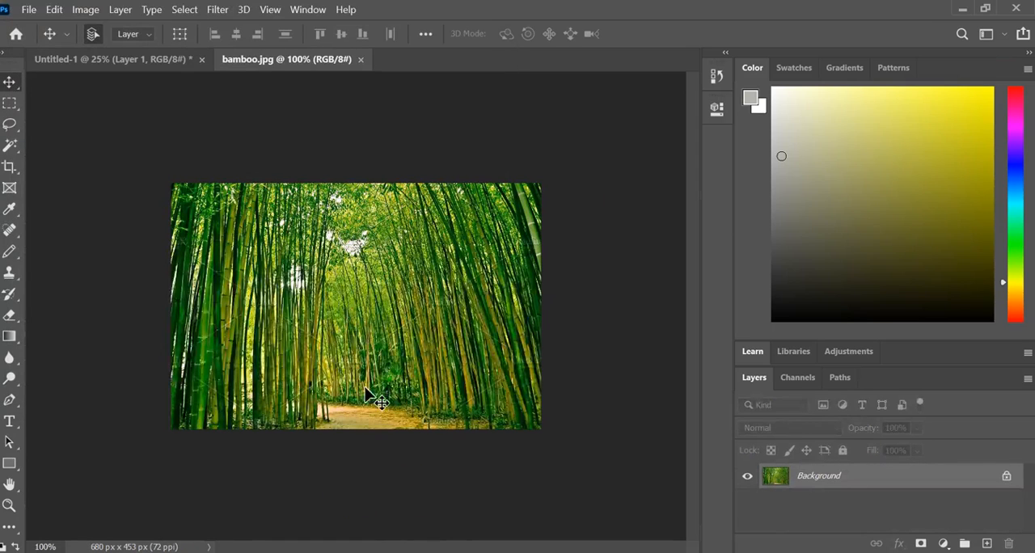
- Copy the bamboo forest image into Untitled-1 beside the drawing's lower edge and rename its layer as greenery
{"action": "left_click_drag", "start_coordinate": [257, 59], "coordinate": [596, 226]}
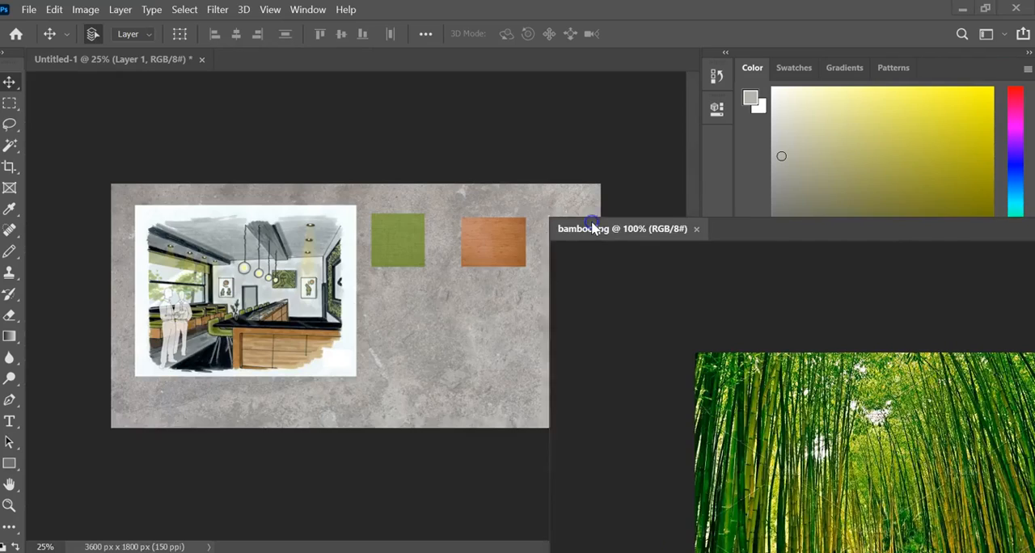
{"action": "left_click_drag", "start_coordinate": [832, 374], "coordinate": [363, 369]}
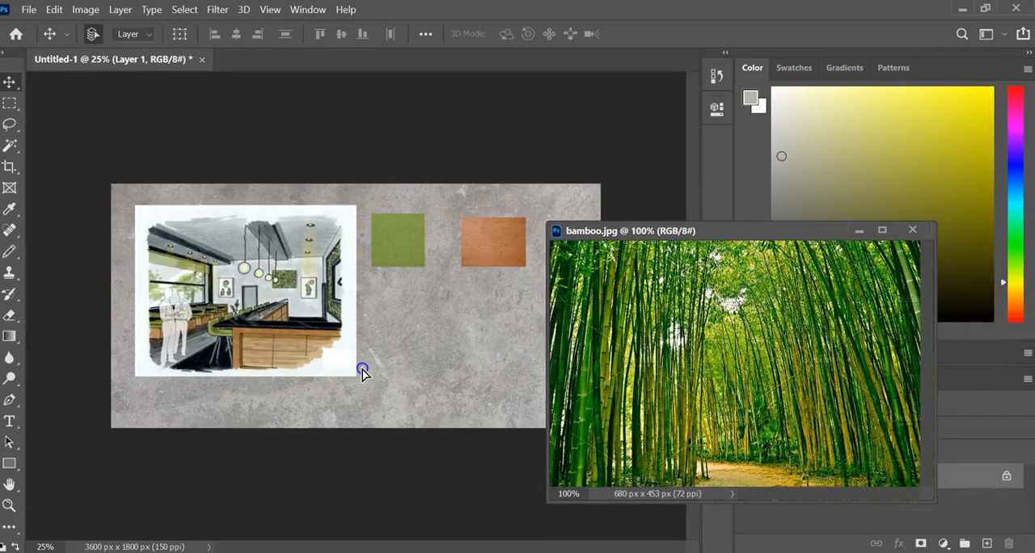
{"action": "left_click", "coordinate": [859, 234]}
{"action": "left_click_drag", "start_coordinate": [377, 362], "coordinate": [428, 367]}
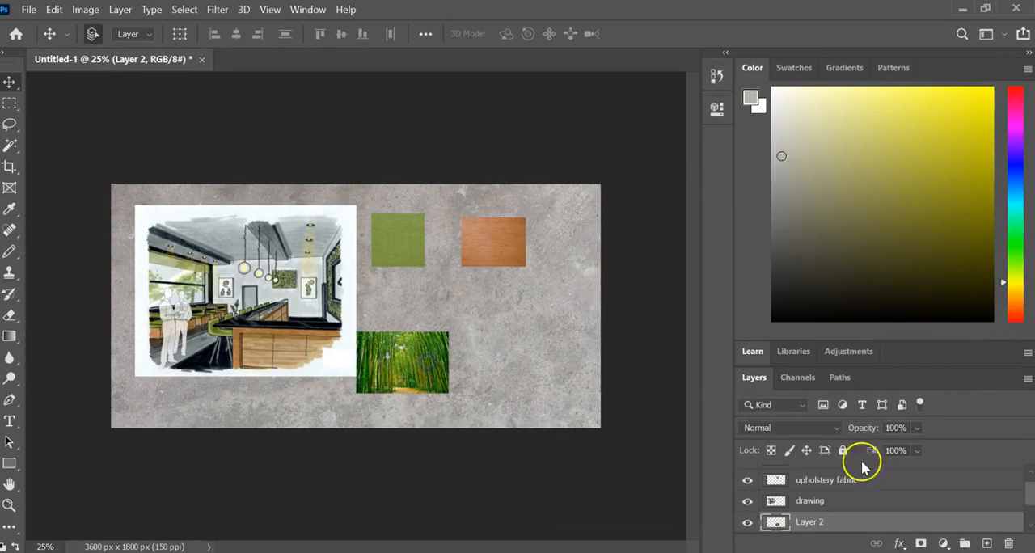
{"action": "double_click", "coordinate": [813, 522]}
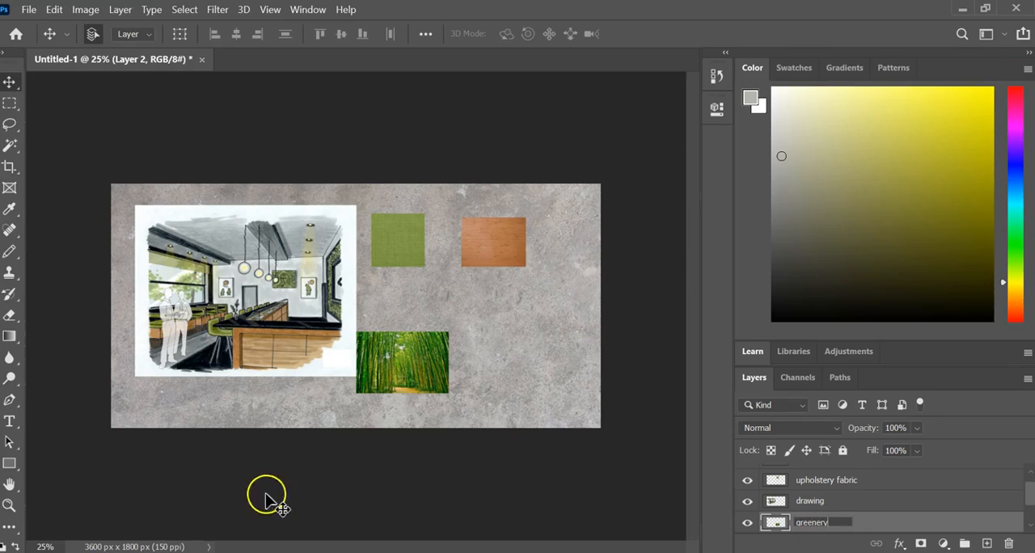
{"action": "left_click", "coordinate": [442, 374]}
- Scale the greenery layer proportionally to about 532% and position it so it covers the whole board as a background
{"action": "left_click_drag", "start_coordinate": [411, 370], "coordinate": [560, 406]}
{"action": "left_click", "coordinate": [54, 9]}
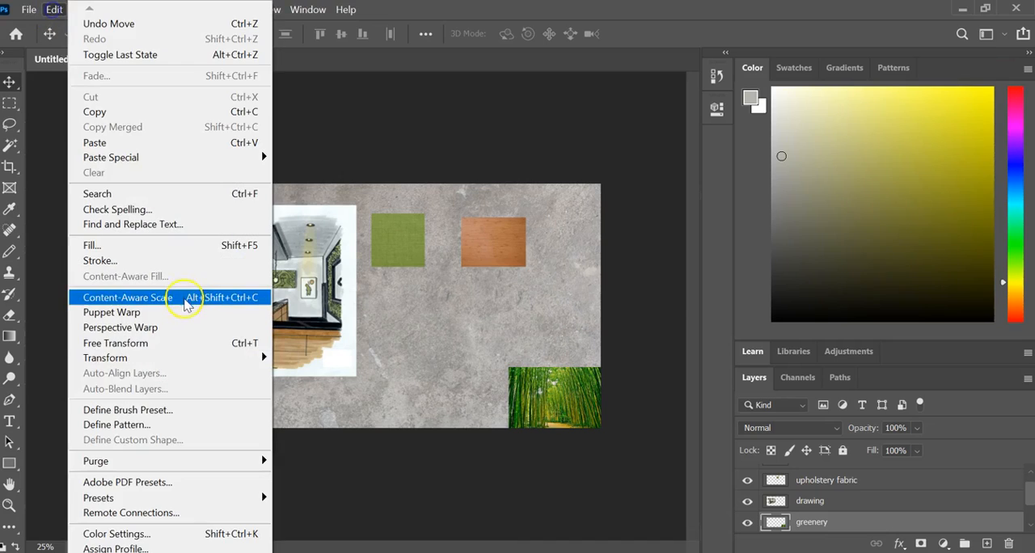
{"action": "mouse_move", "coordinate": [184, 369]}
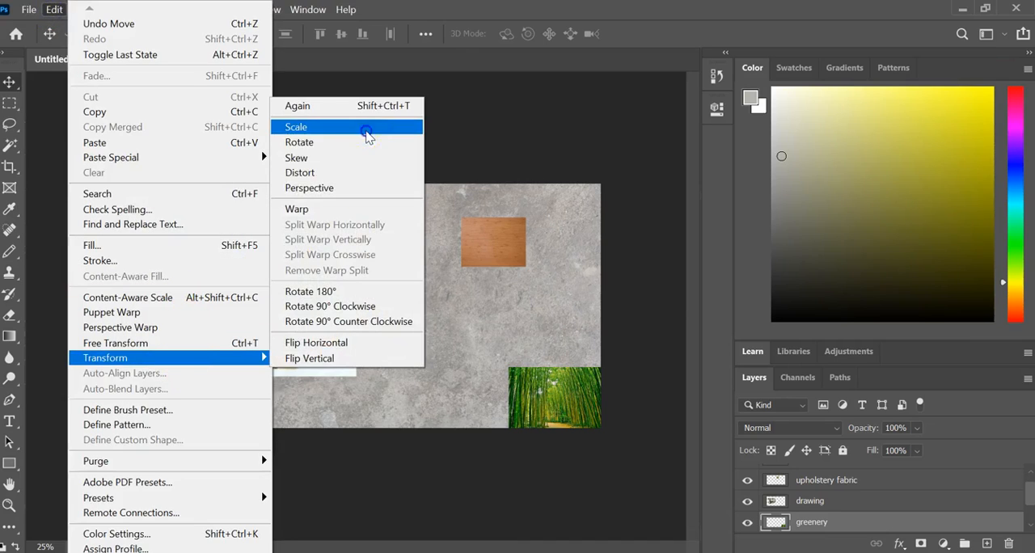
{"action": "left_click", "coordinate": [368, 128]}
{"action": "left_click_drag", "start_coordinate": [508, 366], "coordinate": [91, 131]}
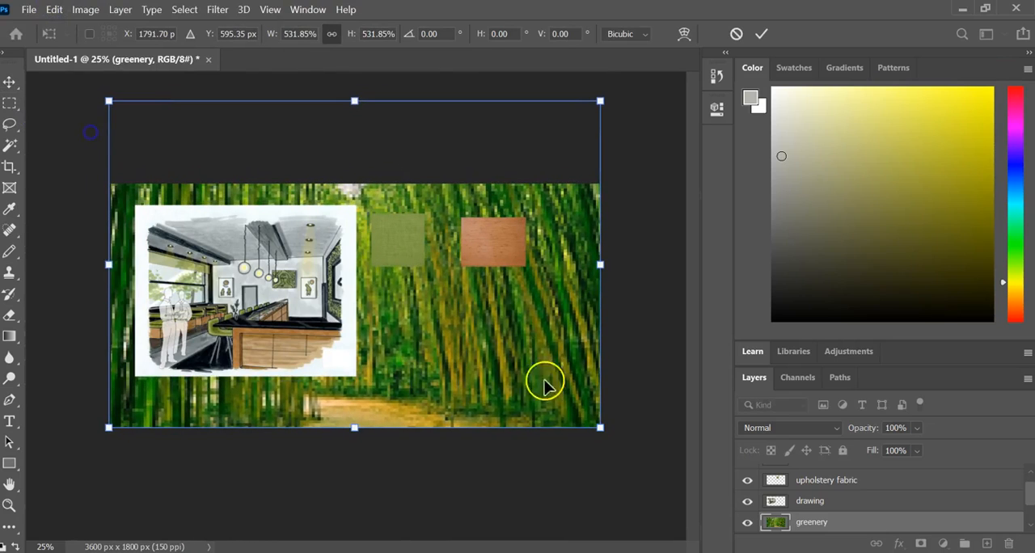
{"action": "left_click_drag", "start_coordinate": [533, 343], "coordinate": [537, 423]}
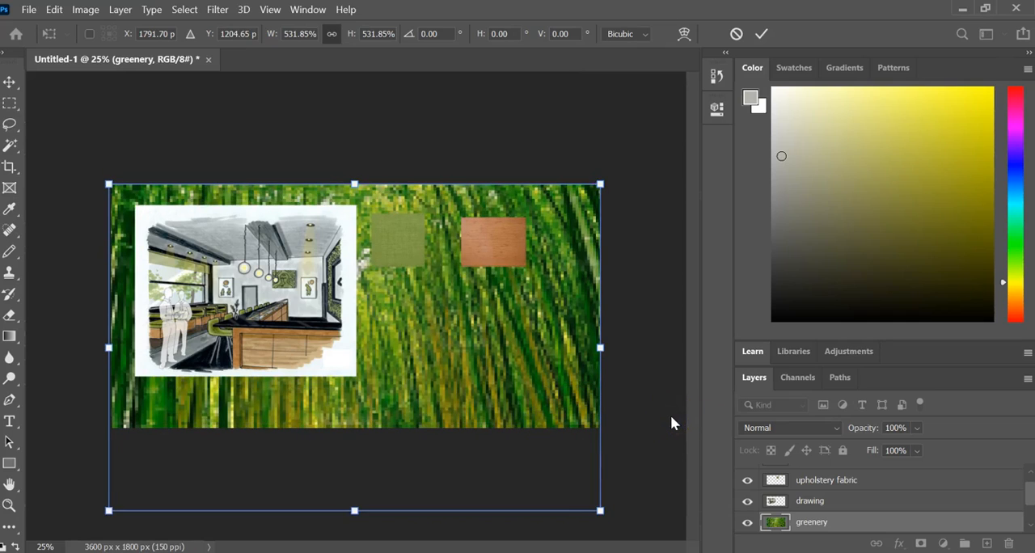
{"action": "key", "text": "Return"}
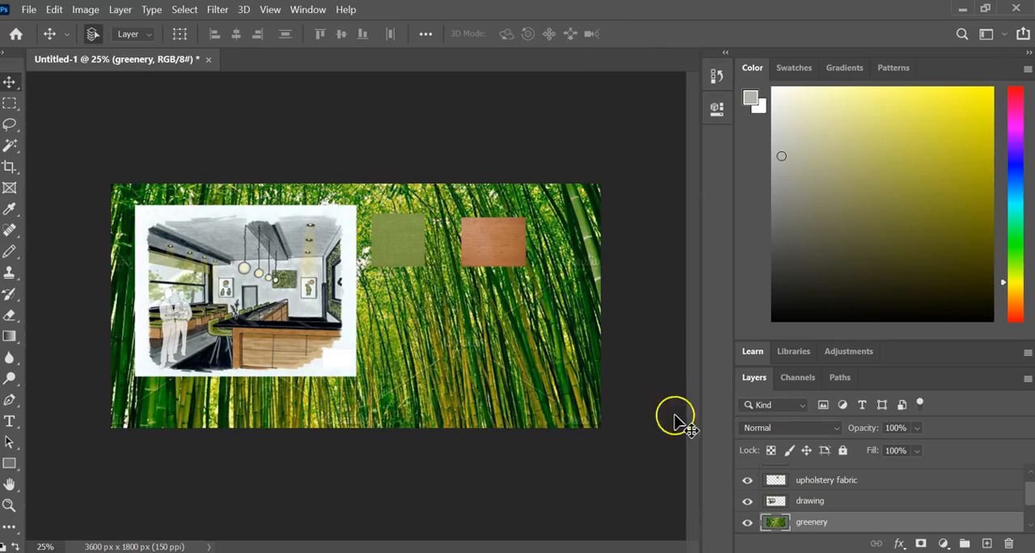
- Compare the board with the greenery layer hidden and shown, and lower that layer's opacity to 28%
{"action": "left_click", "coordinate": [747, 523]}
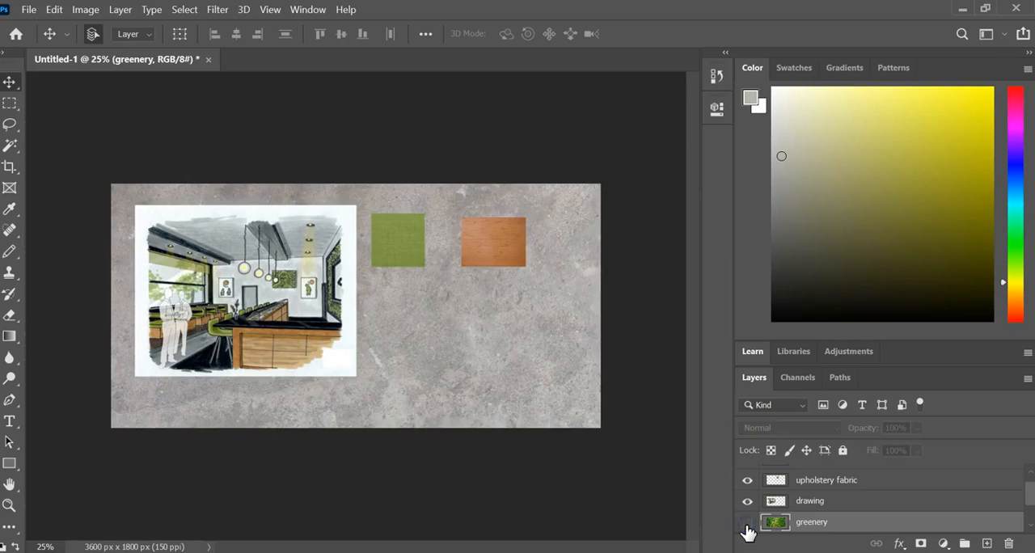
{"action": "left_click", "coordinate": [747, 523]}
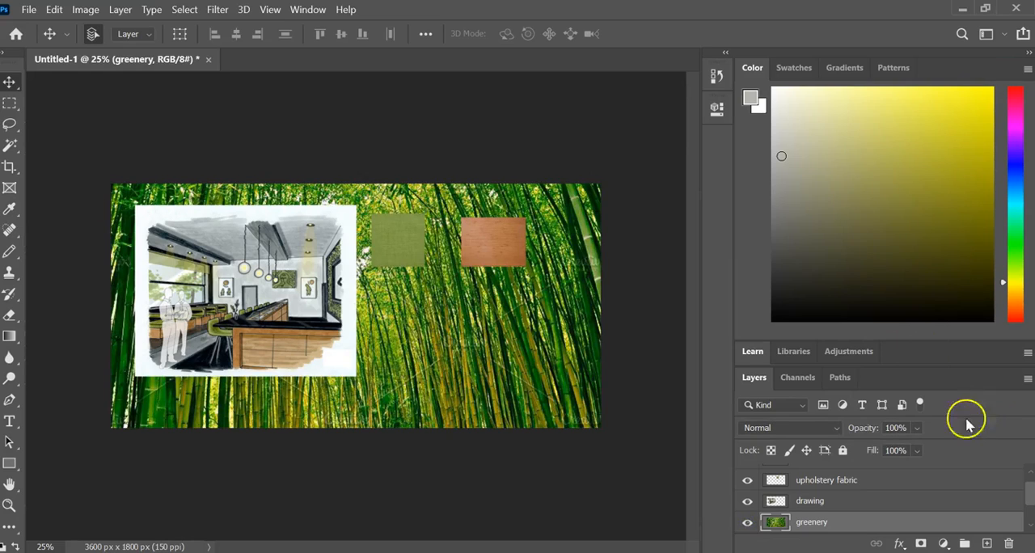
{"action": "left_click", "coordinate": [916, 429]}
{"action": "left_click_drag", "start_coordinate": [946, 449], "coordinate": [903, 442]}
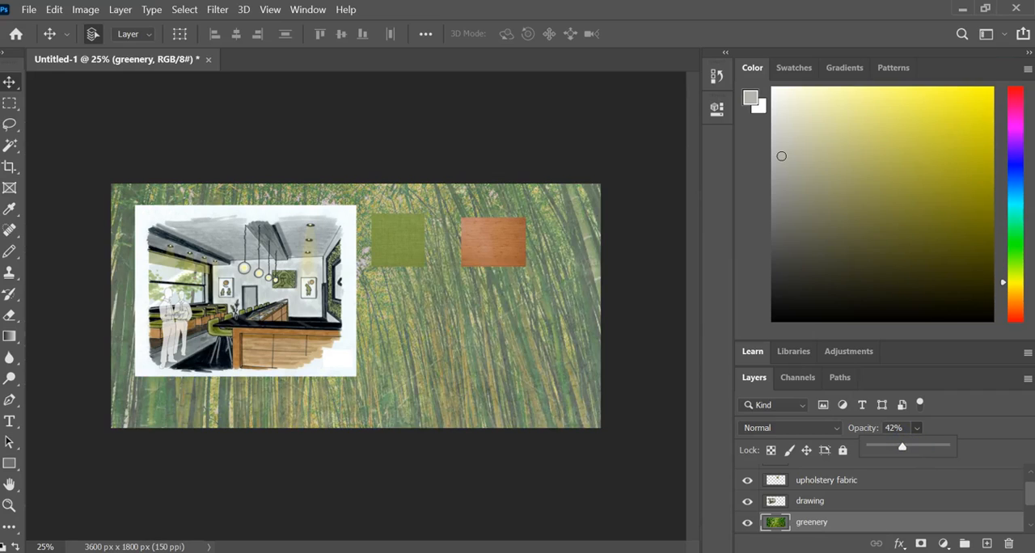
{"action": "left_click_drag", "start_coordinate": [902, 448], "coordinate": [892, 451]}
- Hide the concrete Layer 1 and the greenery layer, leaving only the white background behind the board's content
{"action": "scroll", "coordinate": [959, 496], "scroll_direction": "down", "scroll_amount": 2}
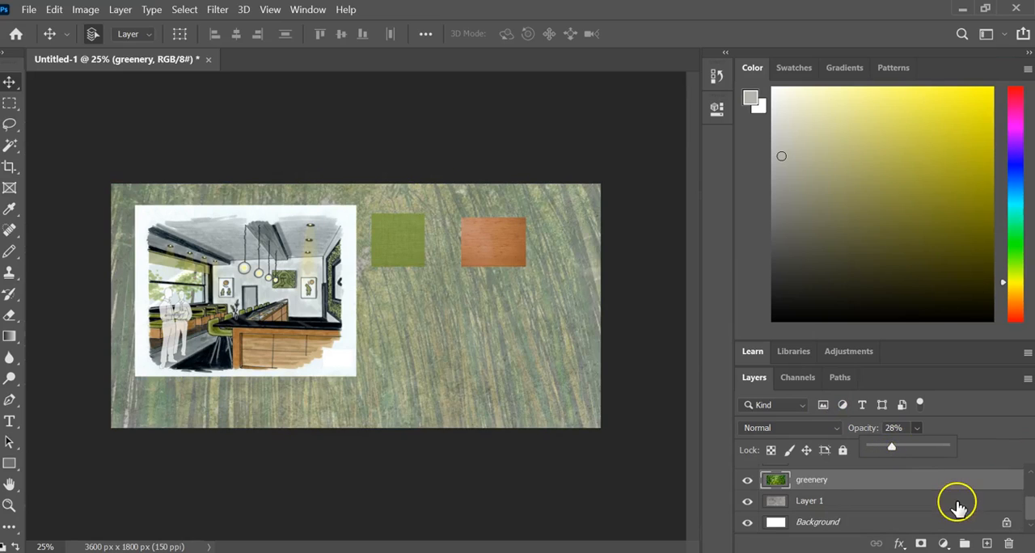
{"action": "left_click", "coordinate": [747, 501]}
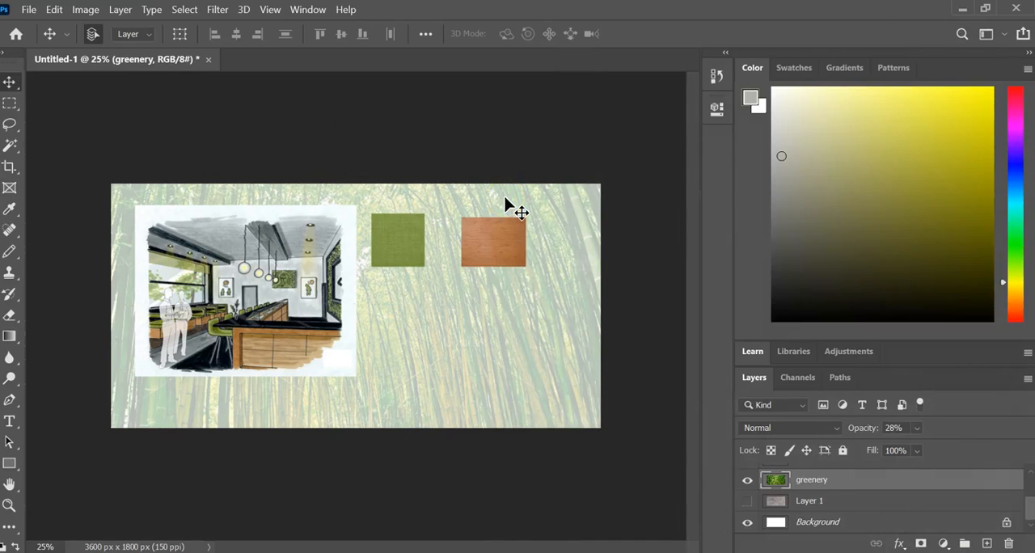
{"action": "left_click", "coordinate": [747, 480]}
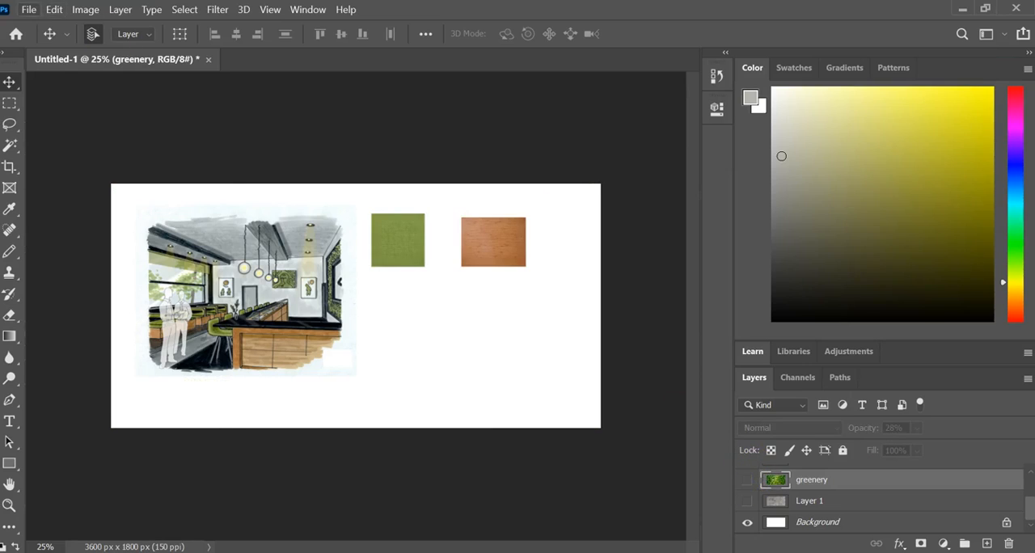
- Open the lights.jfif pendant lamp image from the Week 14 folder
{"action": "left_click", "coordinate": [28, 9]}
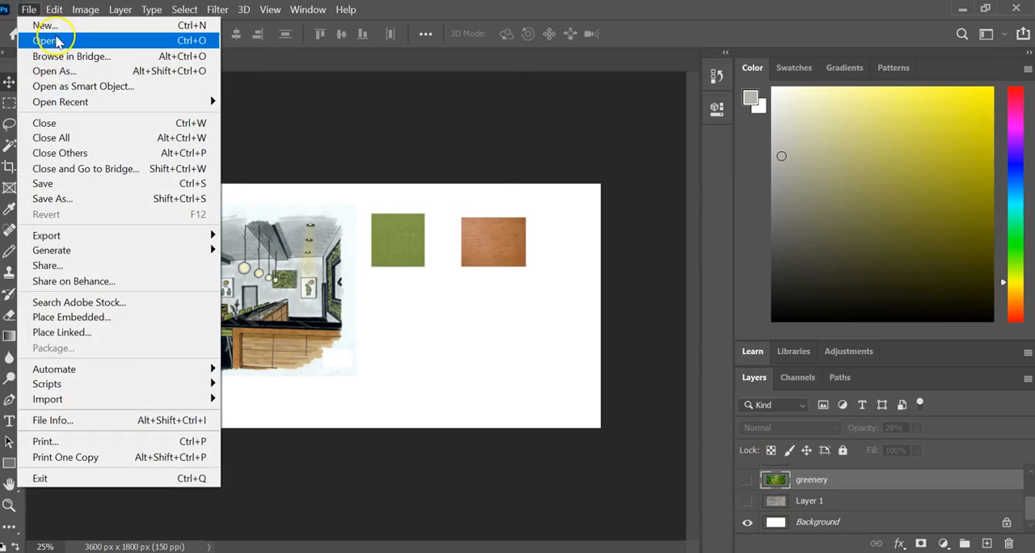
{"action": "left_click", "coordinate": [57, 40]}
{"action": "left_click", "coordinate": [481, 257]}
{"action": "scroll", "coordinate": [477, 253], "scroll_direction": "down", "scroll_amount": 1}
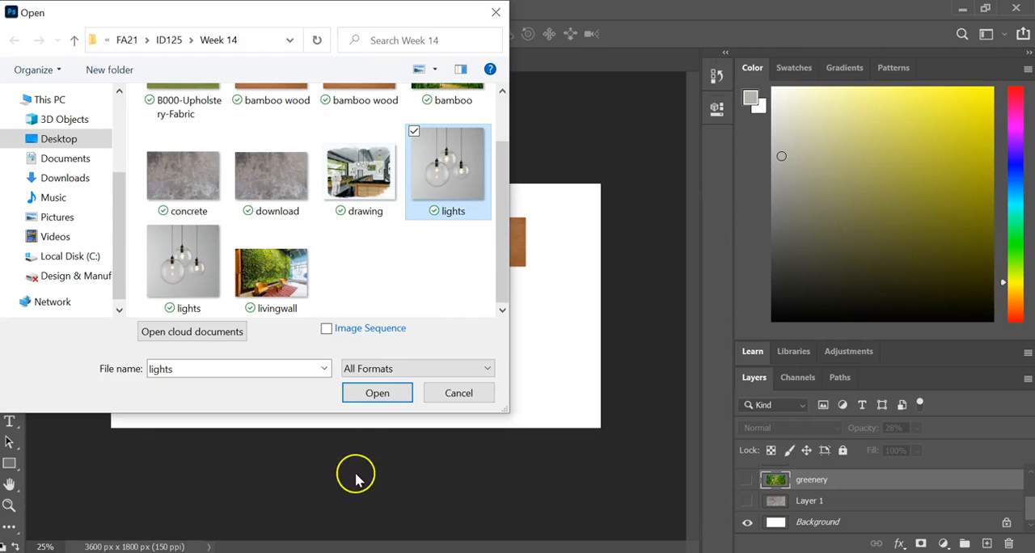
{"action": "left_click", "coordinate": [378, 393]}
- Copy the pendant lamp image into Untitled-1, minimize its window, and rename the new layer as lights
{"action": "left_click_drag", "start_coordinate": [284, 59], "coordinate": [412, 142]}
{"action": "left_click_drag", "start_coordinate": [644, 323], "coordinate": [139, 304]}
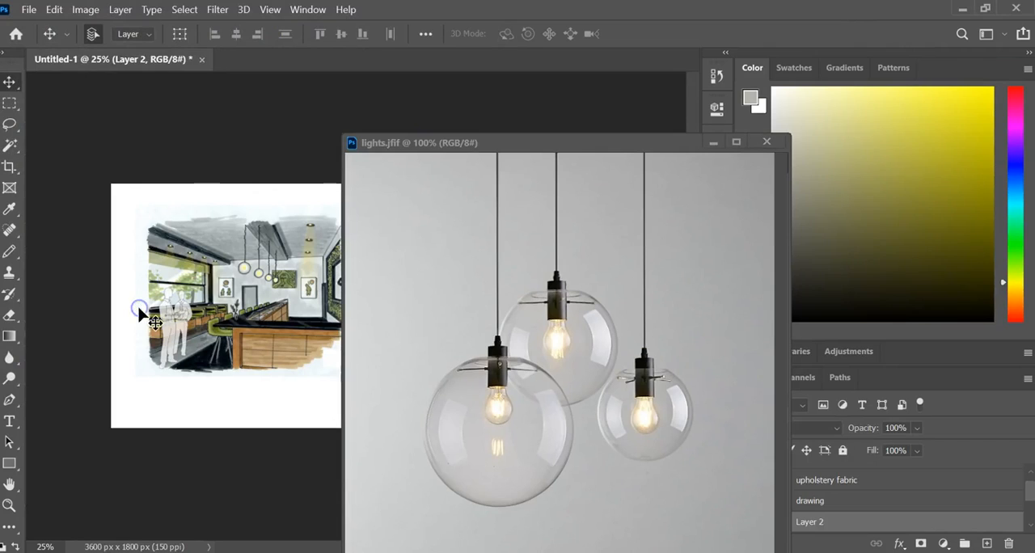
{"action": "left_click", "coordinate": [712, 145]}
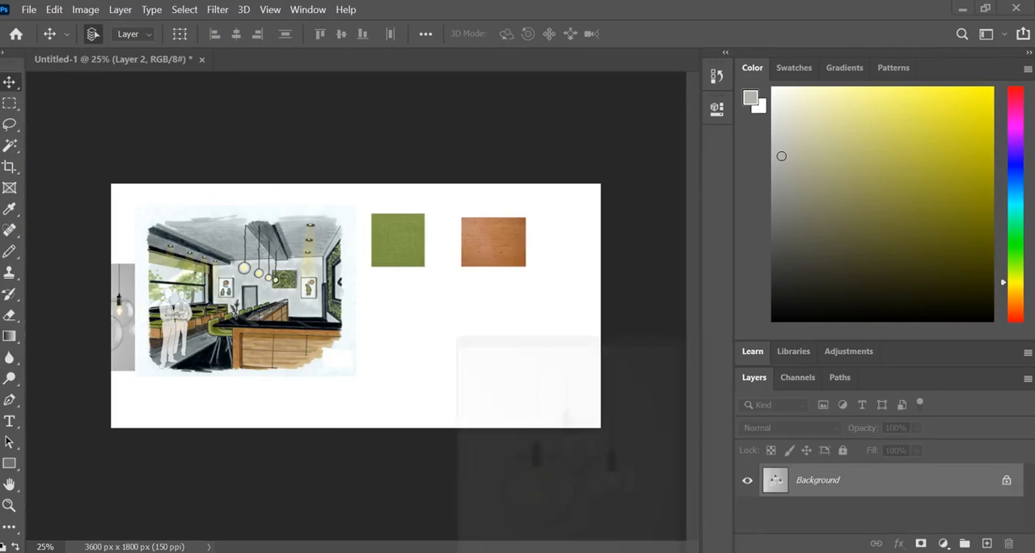
{"action": "double_click", "coordinate": [820, 524]}
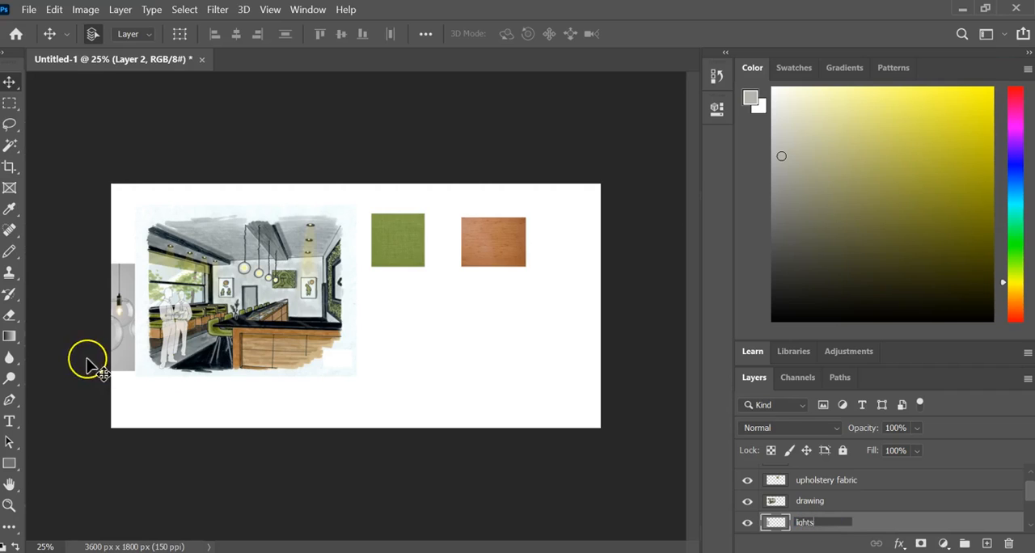
- Move the lights image to the empty area below the fabric and wood swatches and deselect its layer
{"action": "left_click_drag", "start_coordinate": [114, 349], "coordinate": [373, 342]}
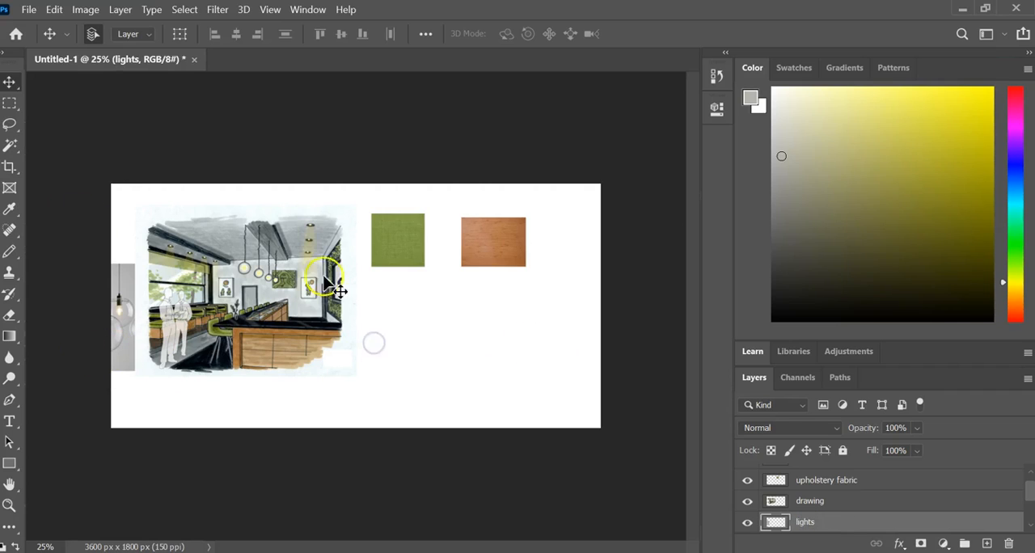
{"action": "mouse_move", "coordinate": [115, 295]}
{"action": "left_mouse_down"}
{"action": "mouse_move", "coordinate": [243, 307]}
{"action": "mouse_move", "coordinate": [445, 277]}
{"action": "mouse_move", "coordinate": [457, 328]}
{"action": "left_mouse_up"}
{"action": "left_click", "coordinate": [574, 302]}
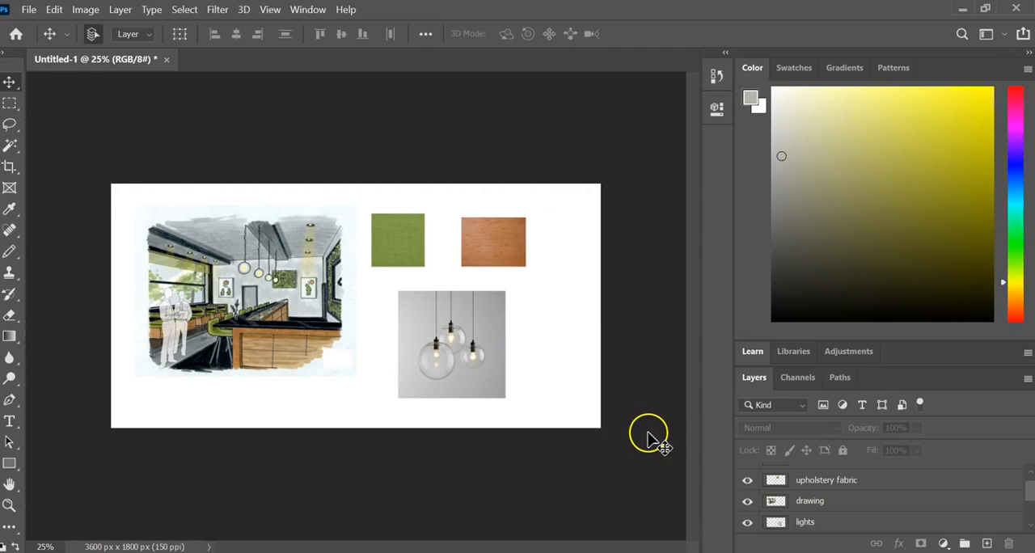
- Open the livingwall image from the Week 14 folder in its own floating window and copy it into Untitled-1
{"action": "left_click", "coordinate": [28, 9]}
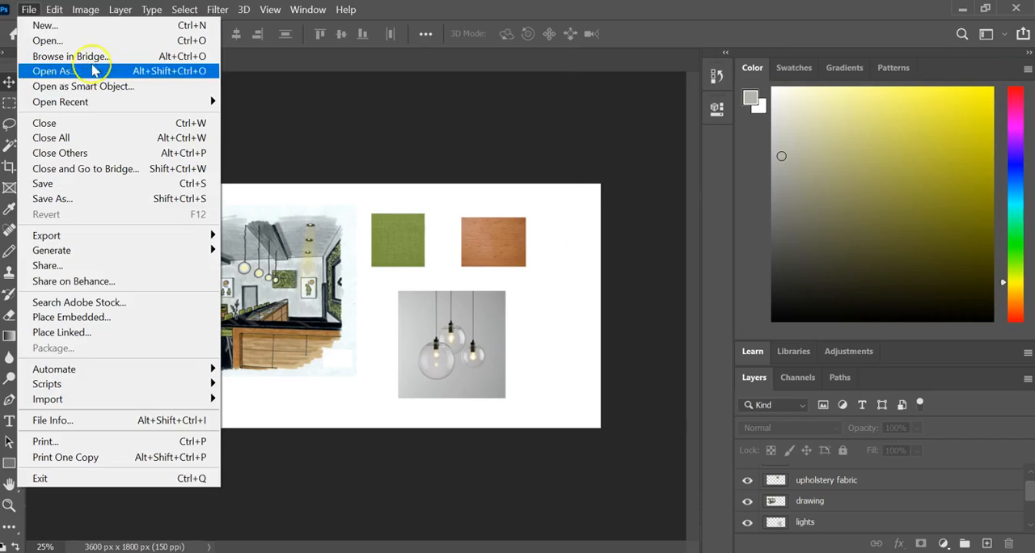
{"action": "left_click", "coordinate": [93, 40]}
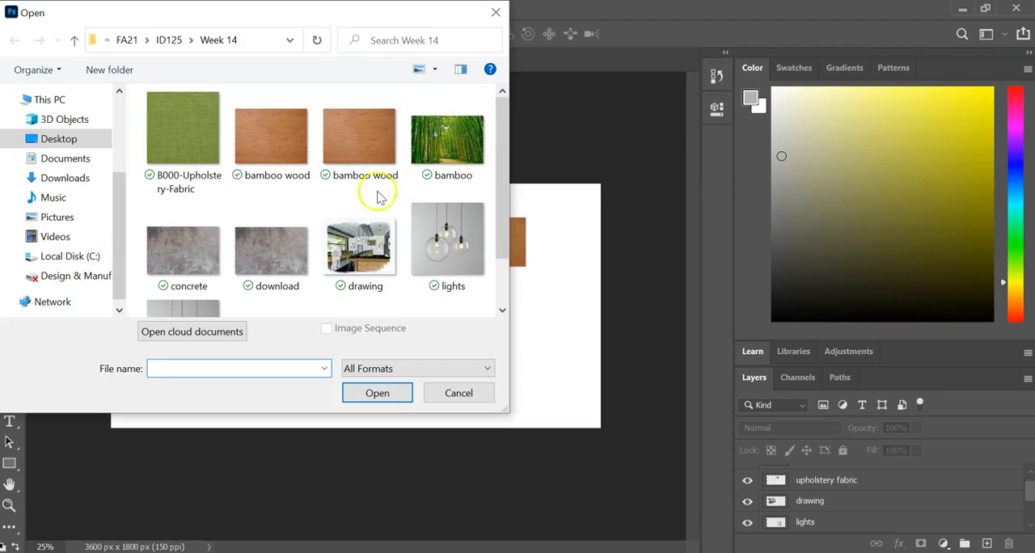
{"action": "scroll", "coordinate": [243, 258], "scroll_direction": "down", "scroll_amount": 2}
{"action": "left_click", "coordinate": [274, 275]}
{"action": "left_click", "coordinate": [393, 396]}
{"action": "left_click_drag", "start_coordinate": [264, 59], "coordinate": [711, 208]}
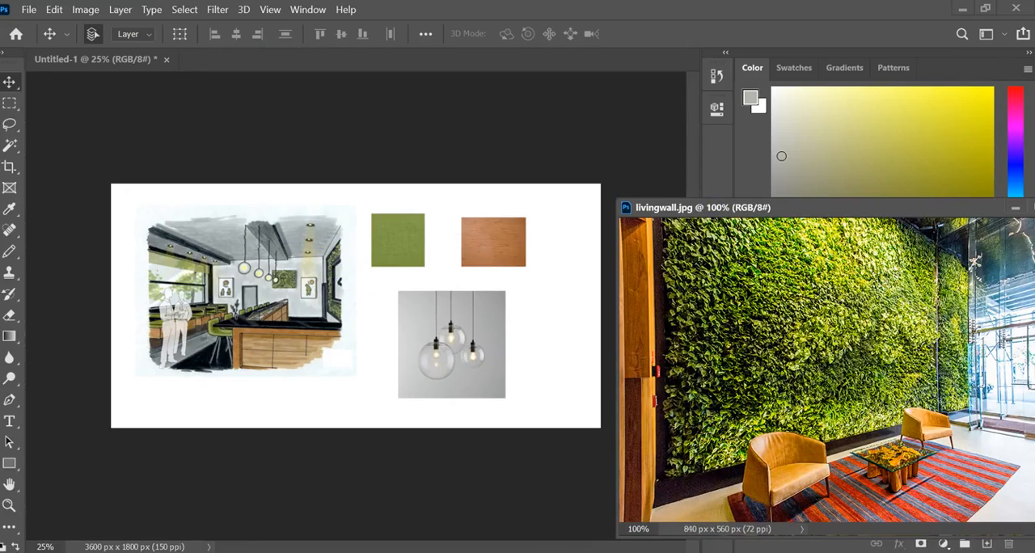
{"action": "left_click_drag", "start_coordinate": [812, 339], "coordinate": [375, 340]}
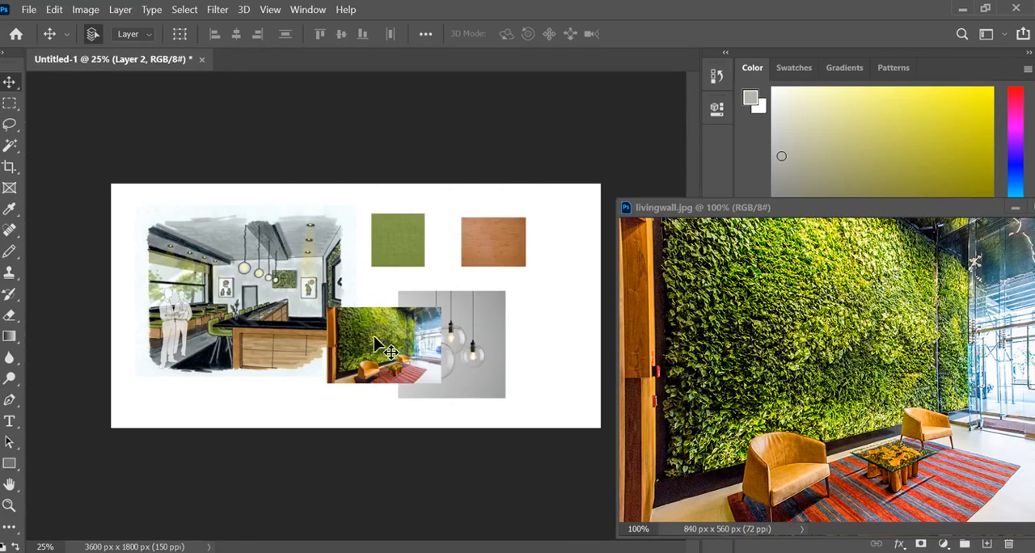
- Minimize the livingwall.jpg window and rename the newly copied image layer as wall
{"action": "left_click", "coordinate": [1015, 207]}
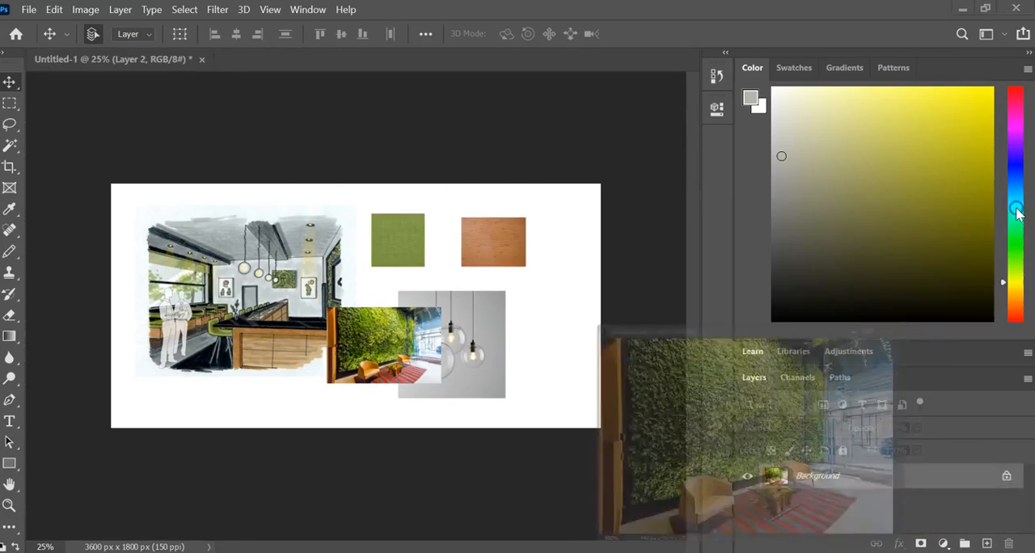
{"action": "double_click", "coordinate": [810, 474]}
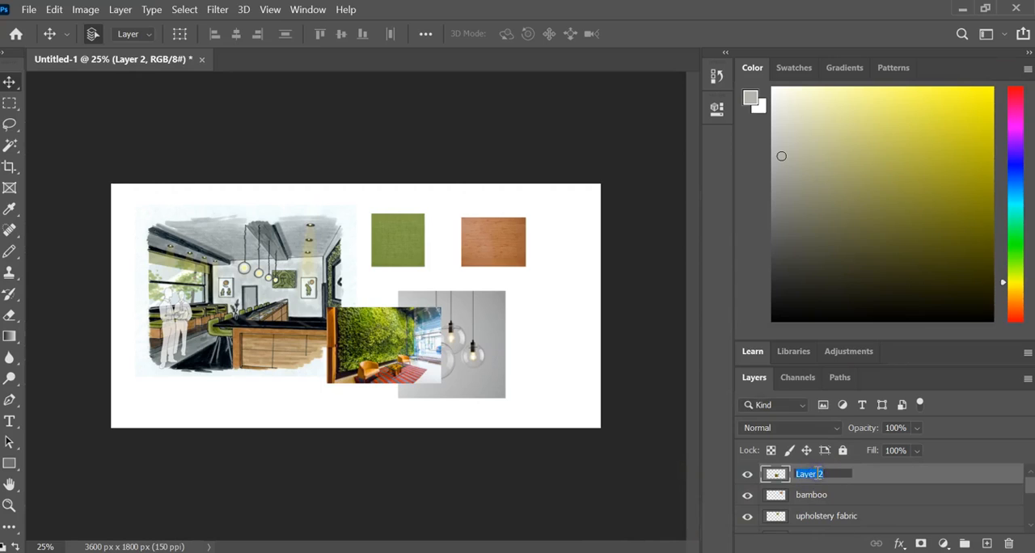
{"action": "left_click", "coordinate": [577, 404]}
- Move the living wall image below the bamboo swatch and shift the lights image left, against the drawing's lower right corner
{"action": "left_click_drag", "start_coordinate": [412, 365], "coordinate": [472, 324]}
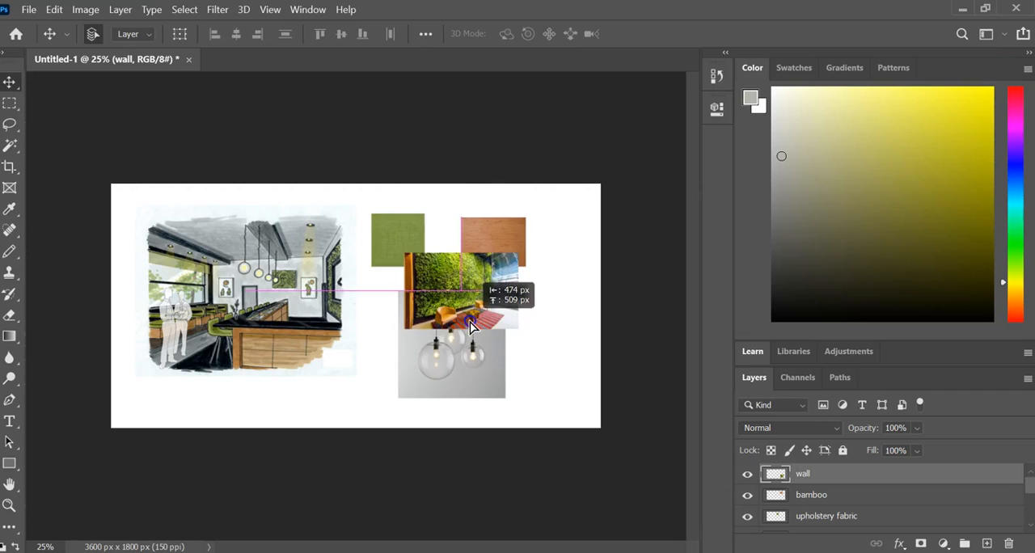
{"action": "left_click_drag", "start_coordinate": [473, 324], "coordinate": [477, 368]}
{"action": "left_click", "coordinate": [447, 242]}
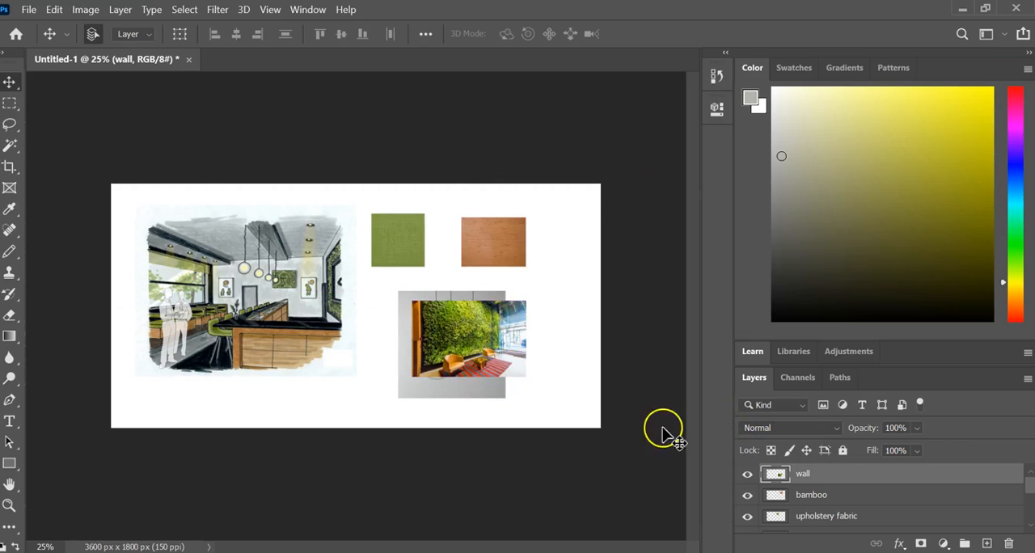
{"action": "left_click_drag", "start_coordinate": [485, 349], "coordinate": [526, 356]}
{"action": "left_click_drag", "start_coordinate": [426, 376], "coordinate": [359, 364]}
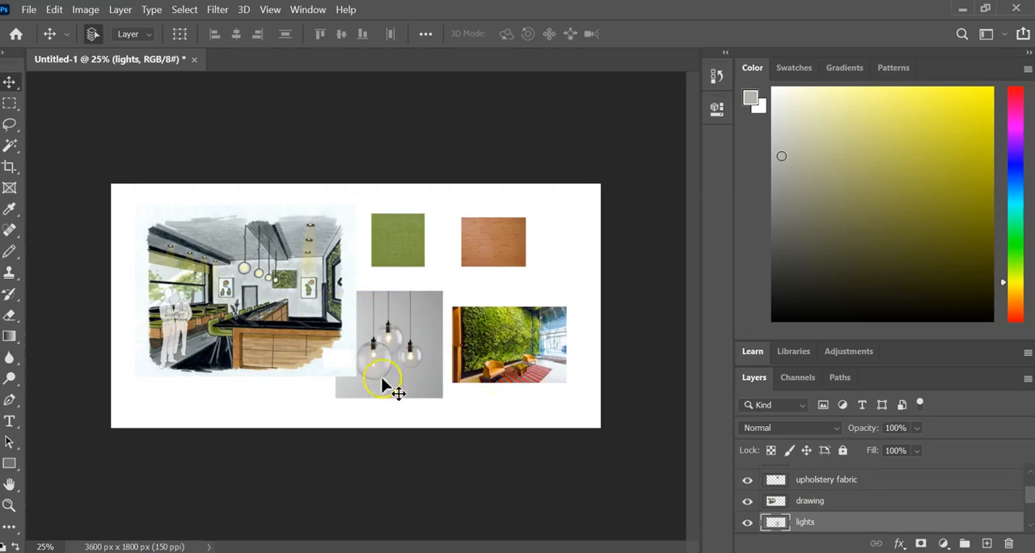
- Move the bamboo swatch so that it overlaps the lower right corner of the green fabric swatch
{"action": "left_click", "coordinate": [8, 505]}
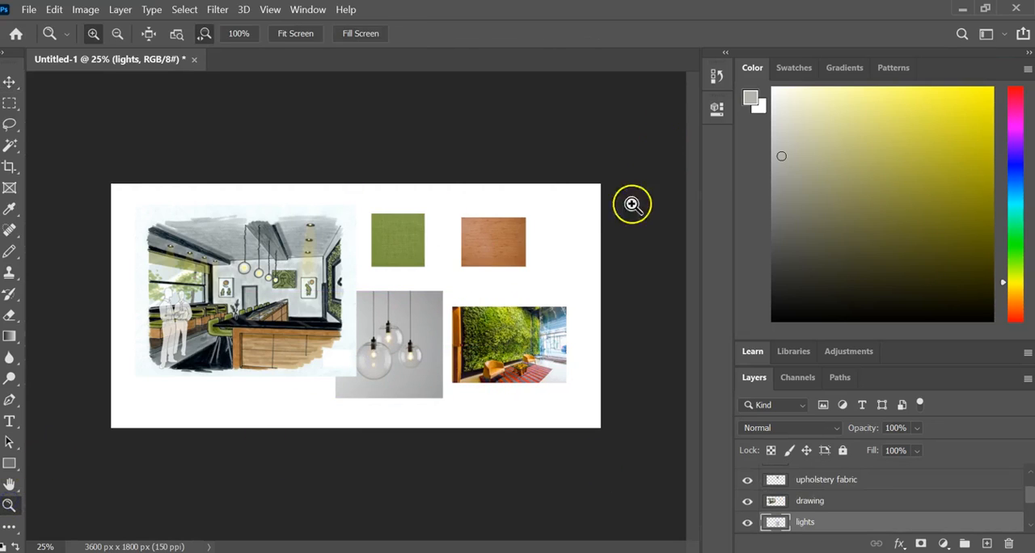
{"action": "left_click", "coordinate": [472, 245]}
{"action": "left_click", "coordinate": [472, 245]}
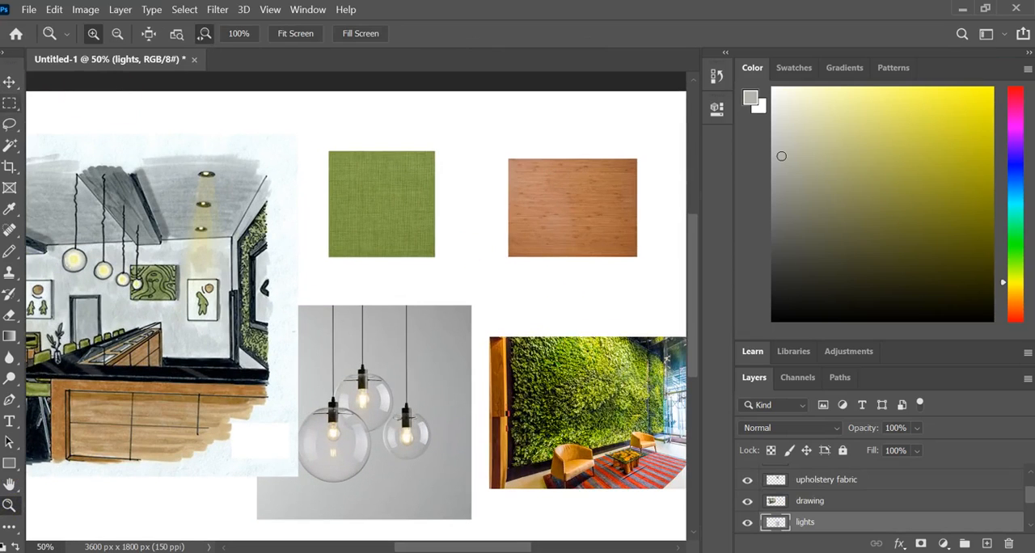
{"action": "left_click", "coordinate": [9, 82]}
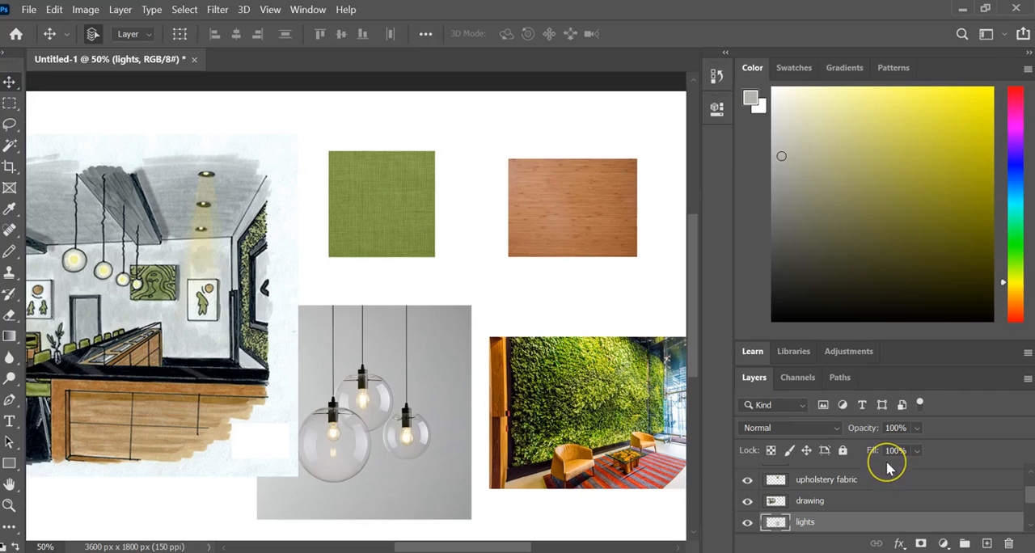
{"action": "scroll", "coordinate": [892, 472], "scroll_direction": "down", "scroll_amount": 3}
{"action": "scroll", "coordinate": [881, 484], "scroll_direction": "down", "scroll_amount": 1}
{"action": "scroll", "coordinate": [880, 485], "scroll_direction": "up", "scroll_amount": 5}
{"action": "left_click", "coordinate": [876, 498]}
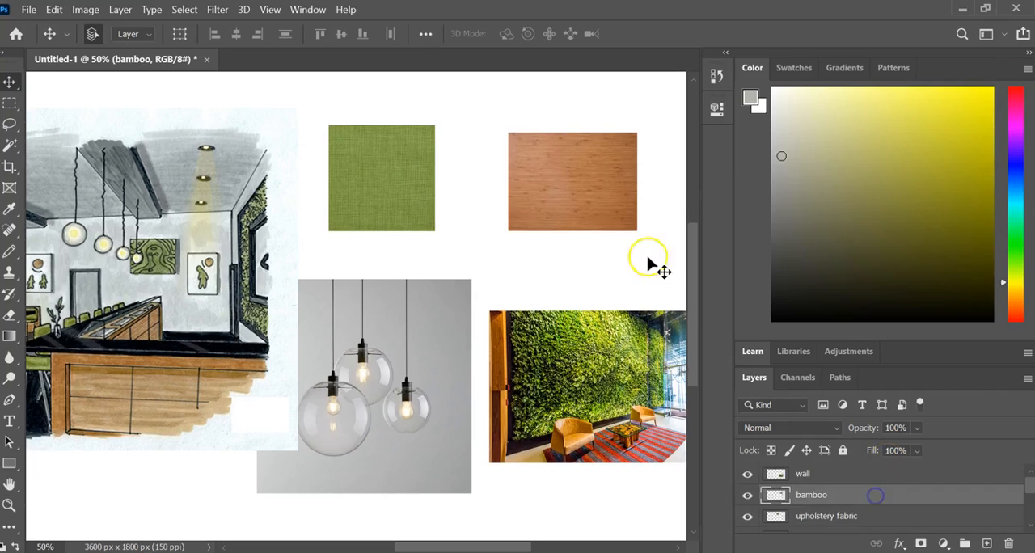
{"action": "left_click_drag", "start_coordinate": [590, 209], "coordinate": [462, 240]}
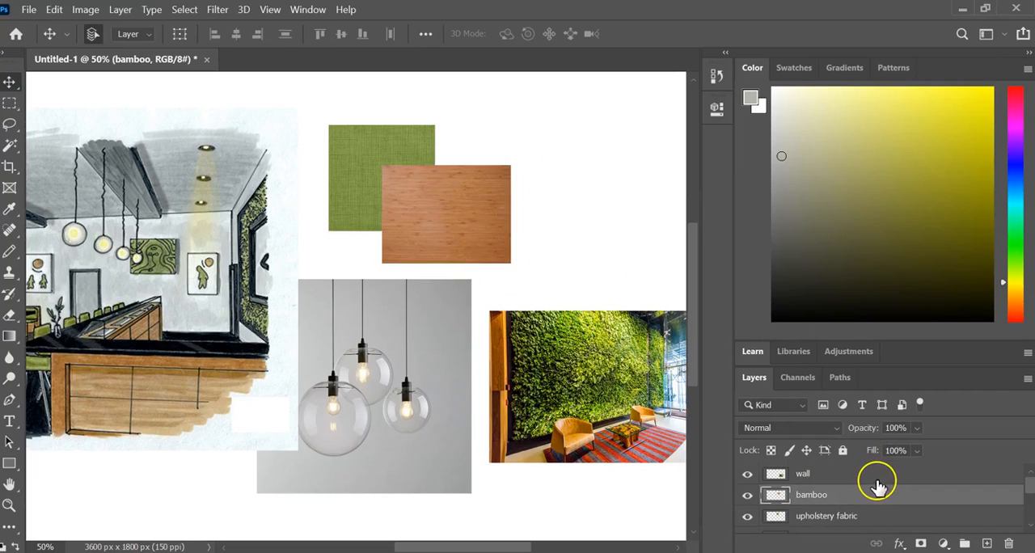
- Place the upholstery fabric layer above bamboo and shift the fabric swatch slightly up and to the left
{"action": "left_click", "coordinate": [871, 518]}
{"action": "left_click_drag", "start_coordinate": [870, 518], "coordinate": [871, 486]}
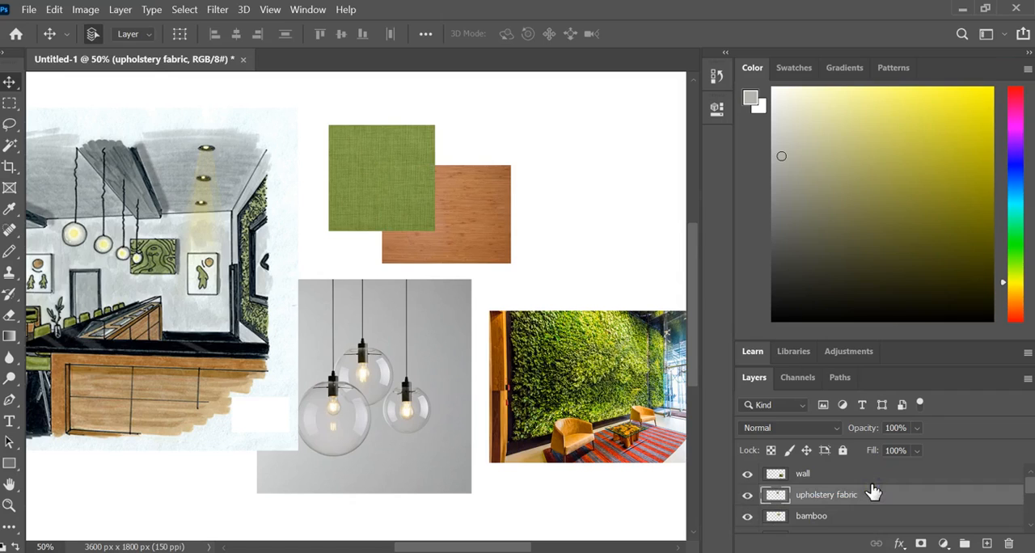
{"action": "left_click_drag", "start_coordinate": [404, 181], "coordinate": [387, 162]}
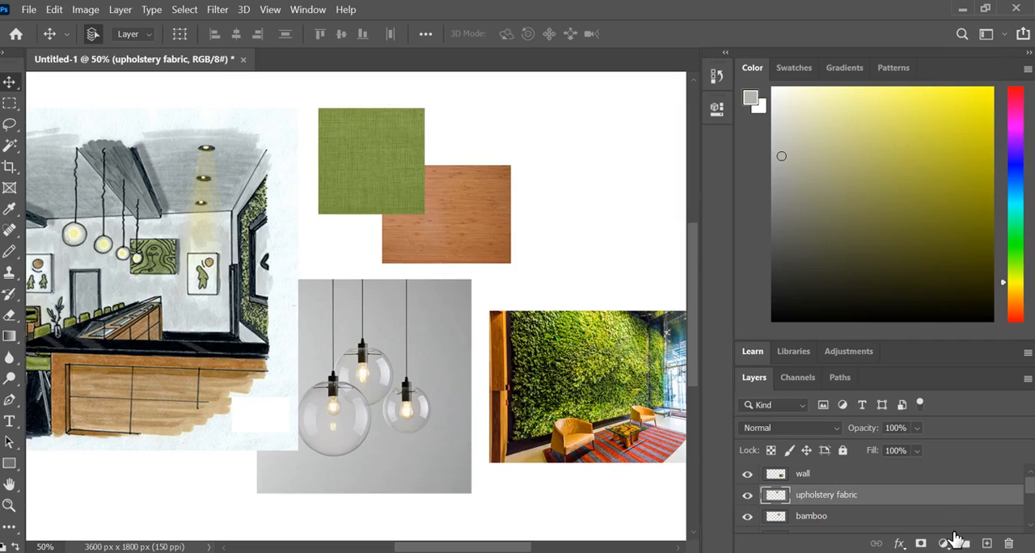
- Add a Drop Shadow layer style to the upholstery fabric layer, keeping the swatches visible beside its settings
{"action": "left_click", "coordinate": [943, 473]}
{"action": "left_click", "coordinate": [939, 515]}
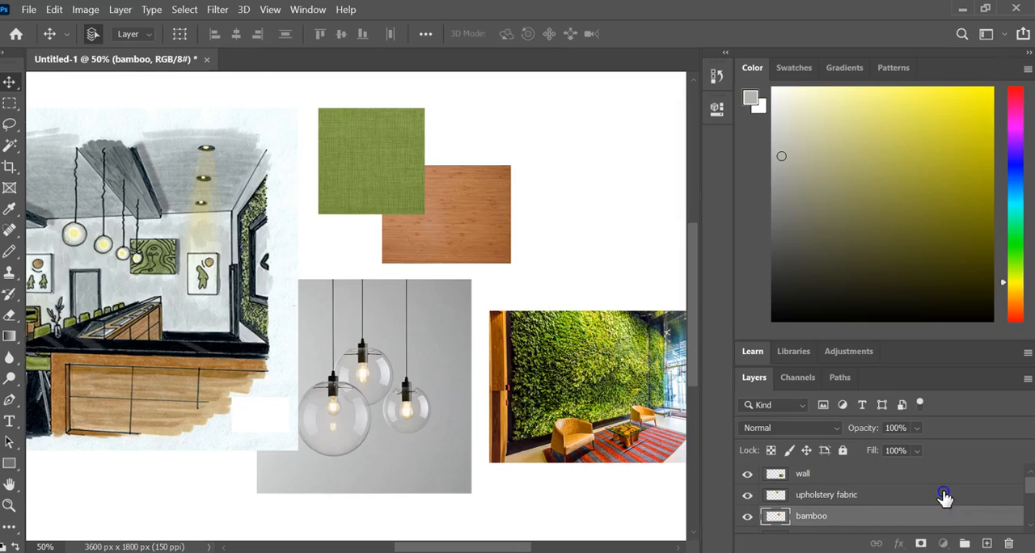
{"action": "left_click", "coordinate": [944, 496]}
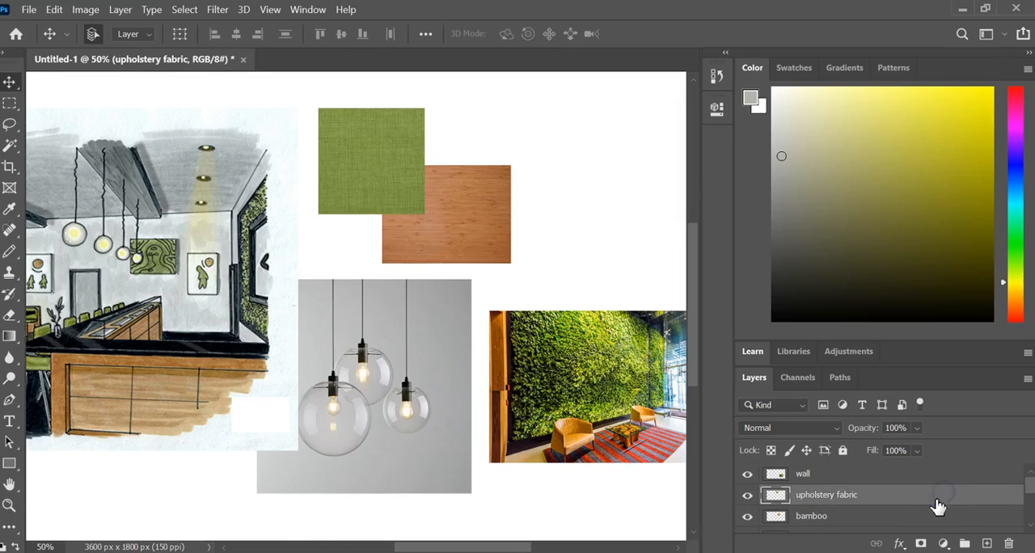
{"action": "left_click", "coordinate": [899, 544]}
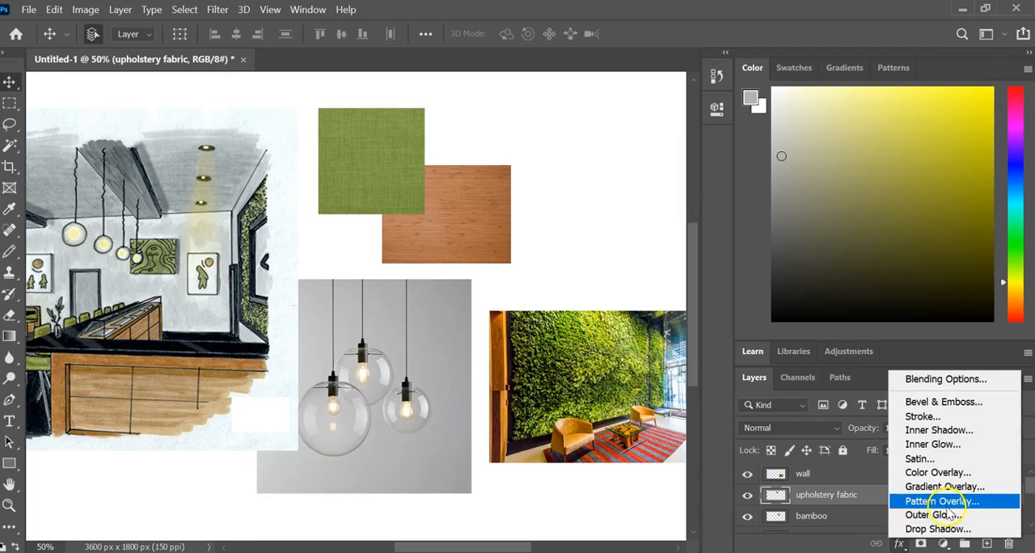
{"action": "left_click", "coordinate": [950, 532]}
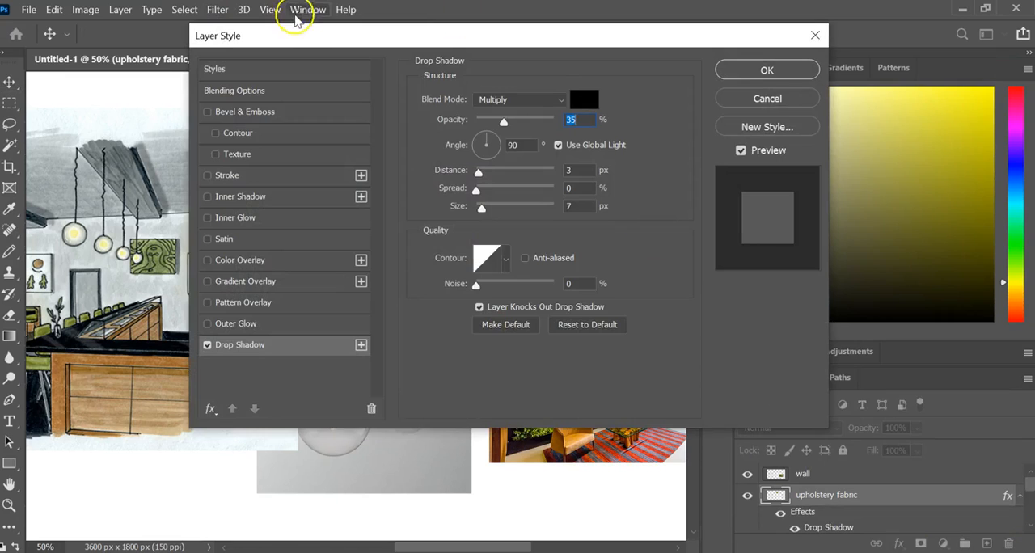
{"action": "left_click_drag", "start_coordinate": [292, 34], "coordinate": [559, 84]}
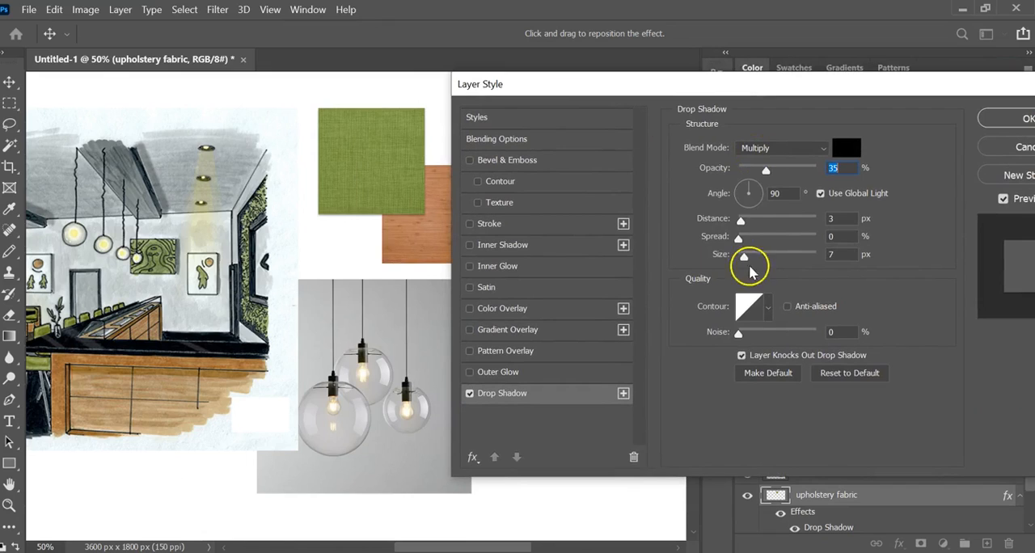
- Set the fabric's drop shadow to a distance of 36 px, an angle of 45° and a spread of 21%, and apply it
{"action": "left_click_drag", "start_coordinate": [741, 222], "coordinate": [767, 220]}
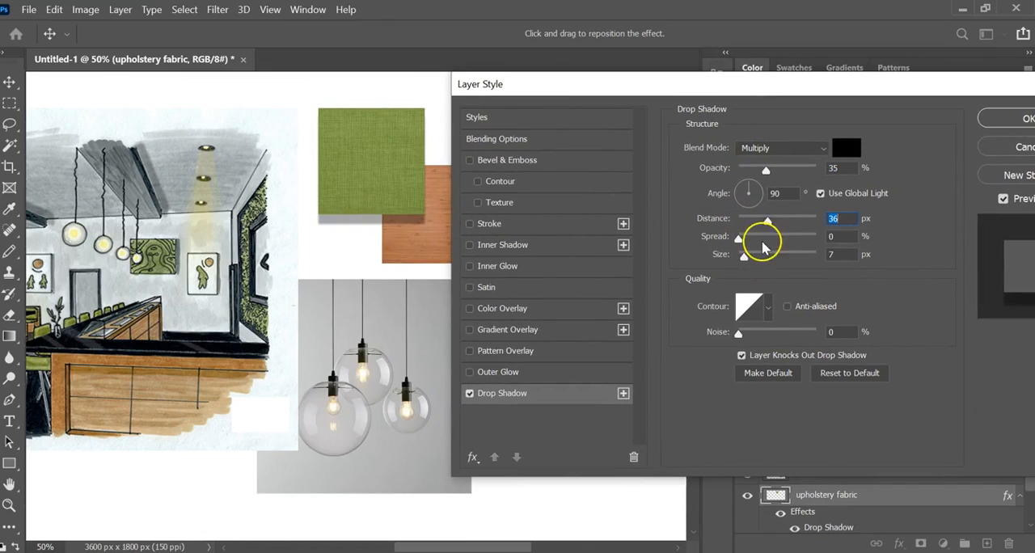
{"action": "left_click", "coordinate": [754, 186]}
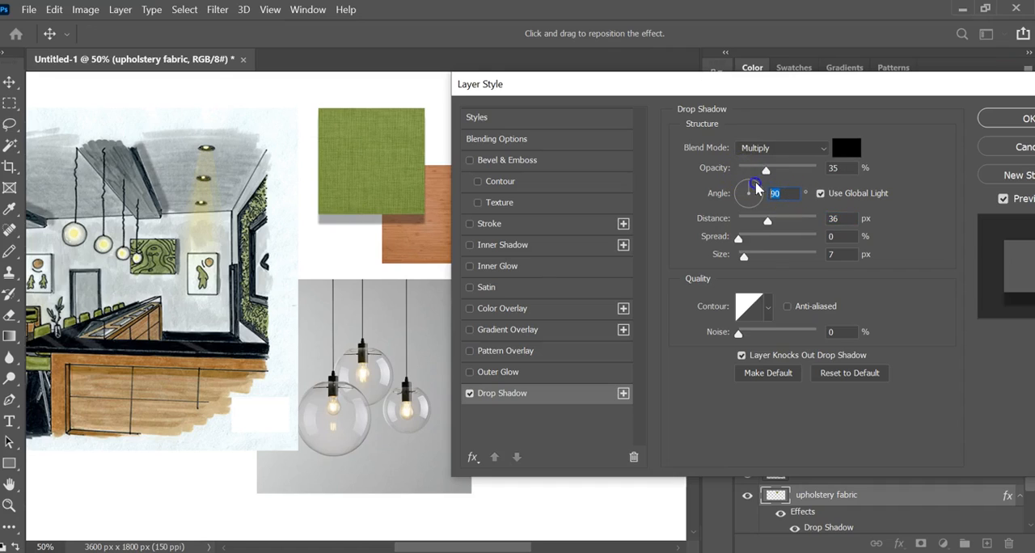
{"action": "left_click", "coordinate": [756, 187]}
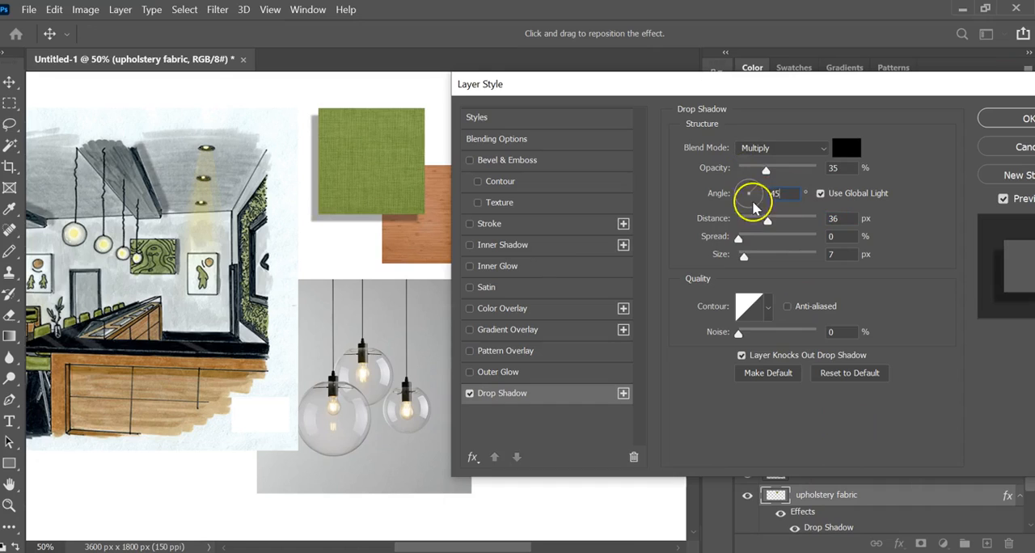
{"action": "left_click_drag", "start_coordinate": [737, 239], "coordinate": [742, 260]}
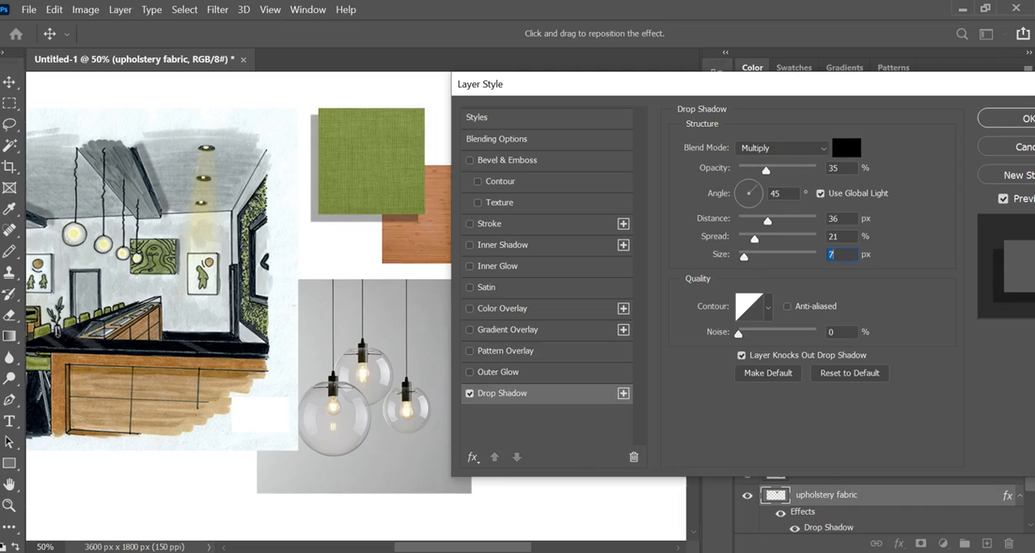
{"action": "left_click", "coordinate": [1002, 118]}
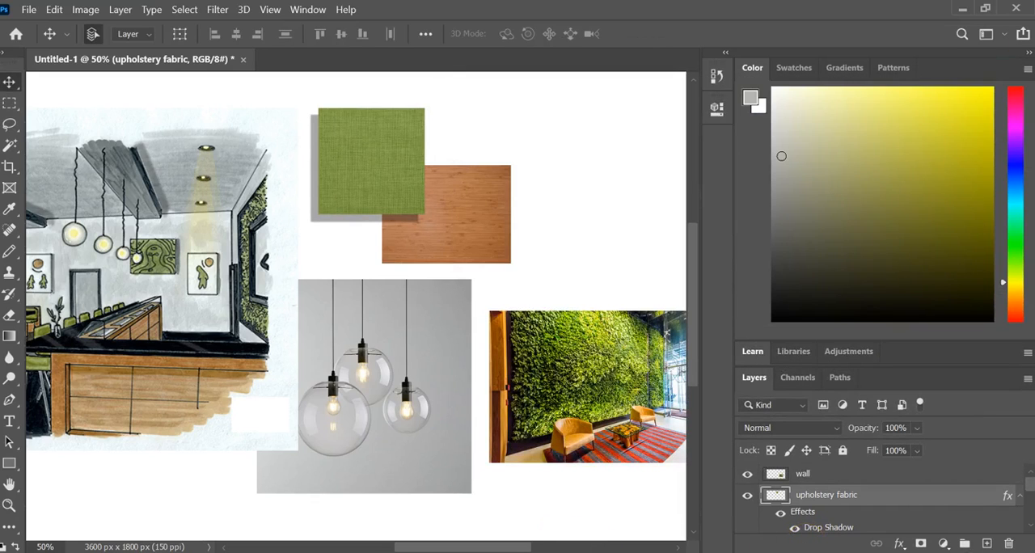
- Create a horizontal text box below the interior drawing containing the title SUSHI BAR
{"action": "left_click_drag", "start_coordinate": [512, 543], "coordinate": [490, 520]}
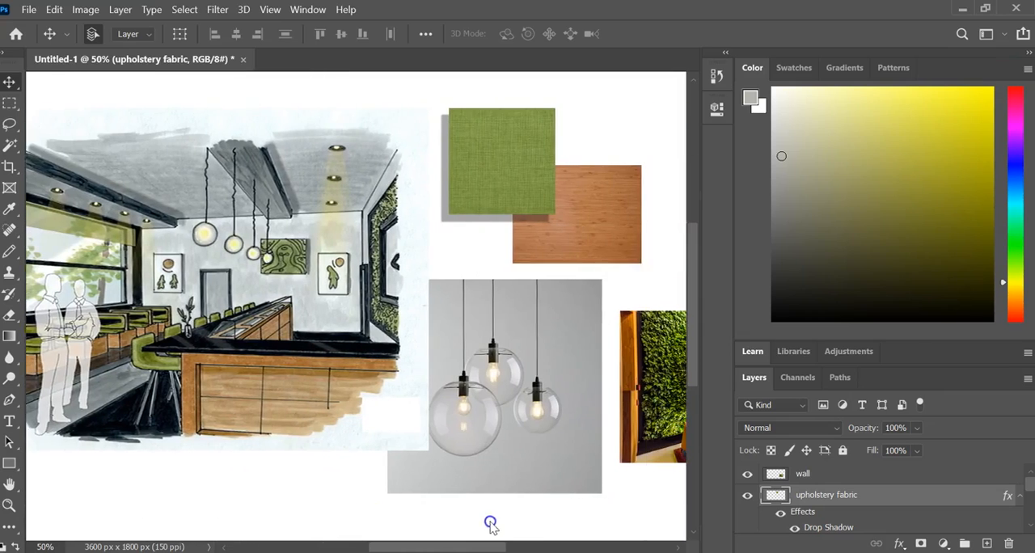
{"action": "left_click", "coordinate": [10, 505]}
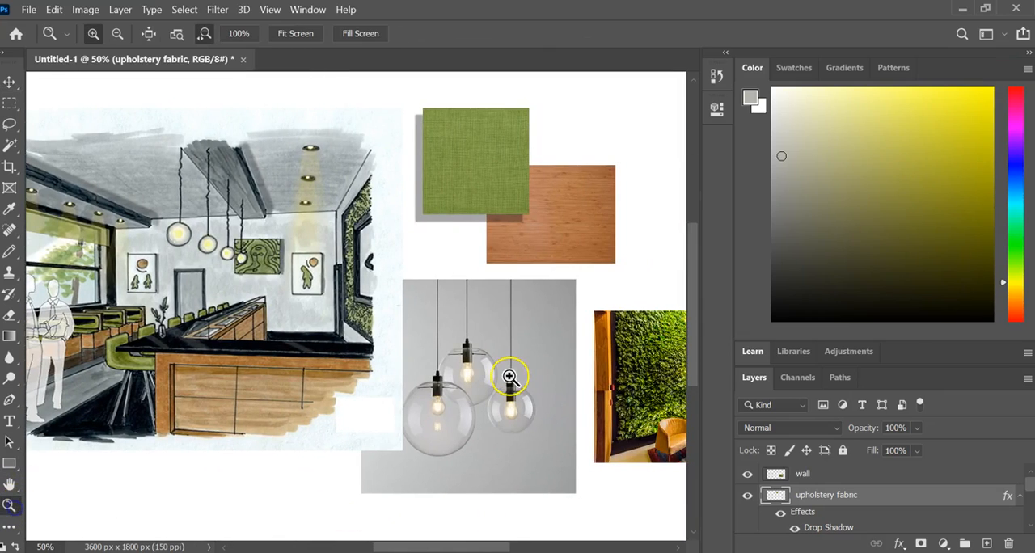
{"action": "key", "text": "alt"}
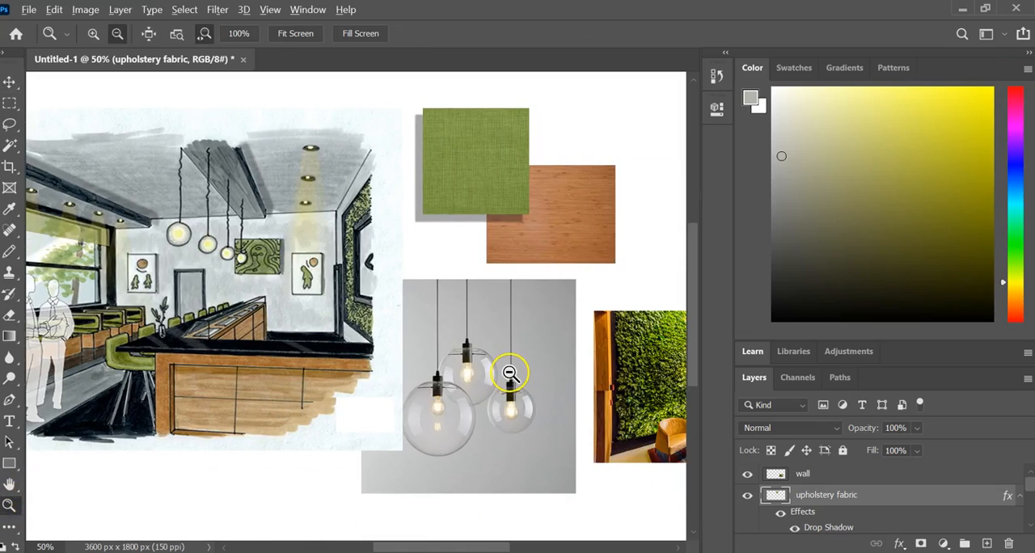
{"action": "left_click", "coordinate": [509, 373], "text": "alt"}
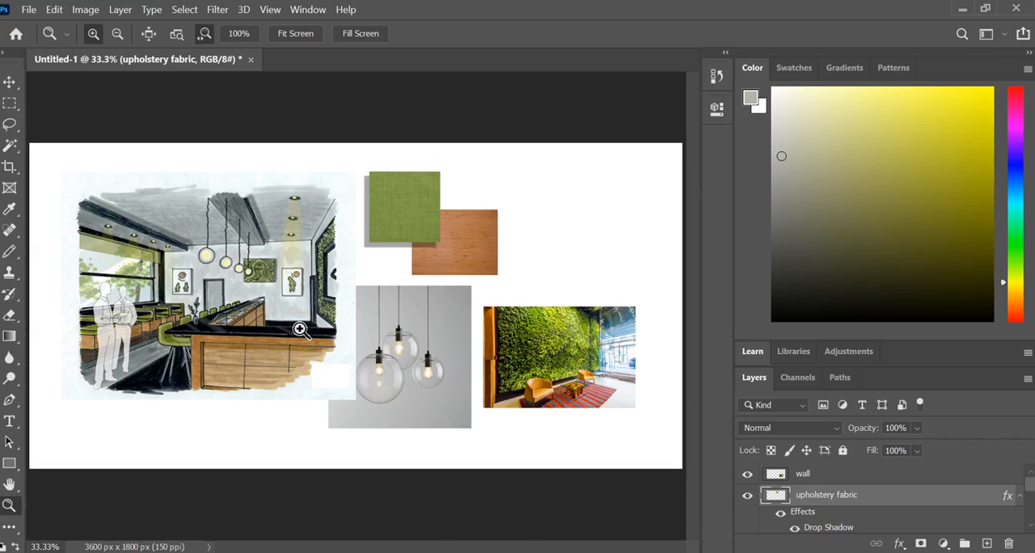
{"action": "scroll", "coordinate": [808, 482], "scroll_direction": "down", "scroll_amount": 5}
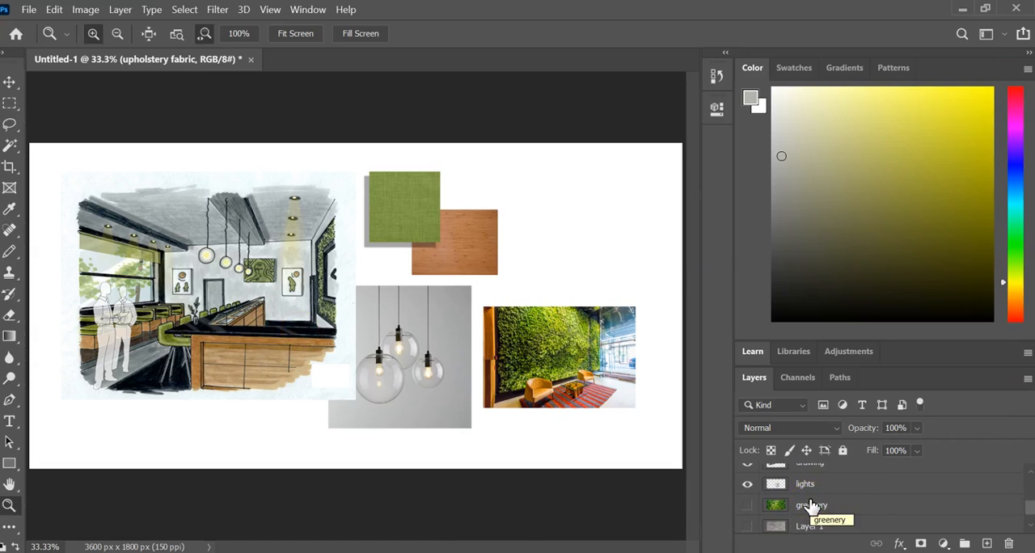
{"action": "scroll", "coordinate": [810, 506], "scroll_direction": "up", "scroll_amount": 5}
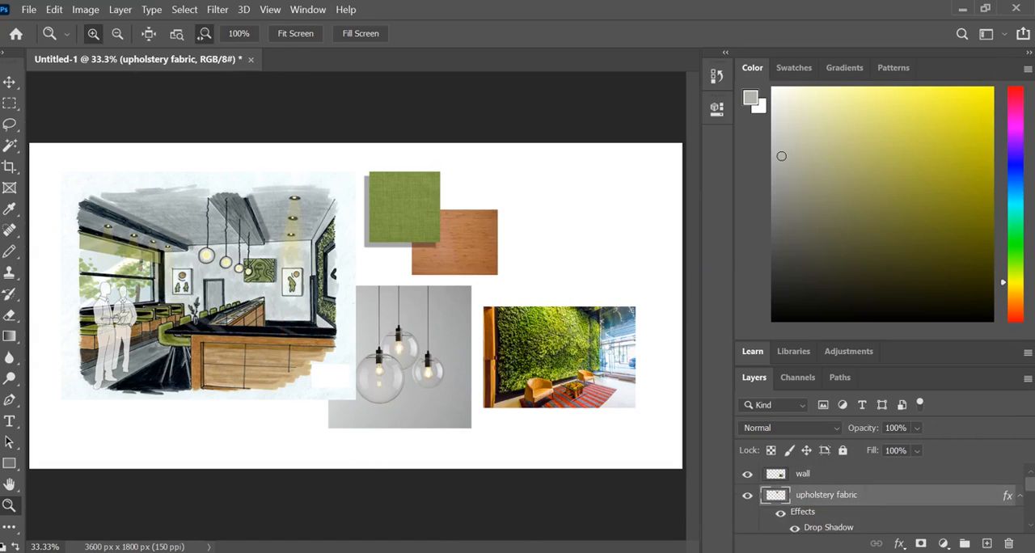
{"action": "left_click", "coordinate": [16, 426]}
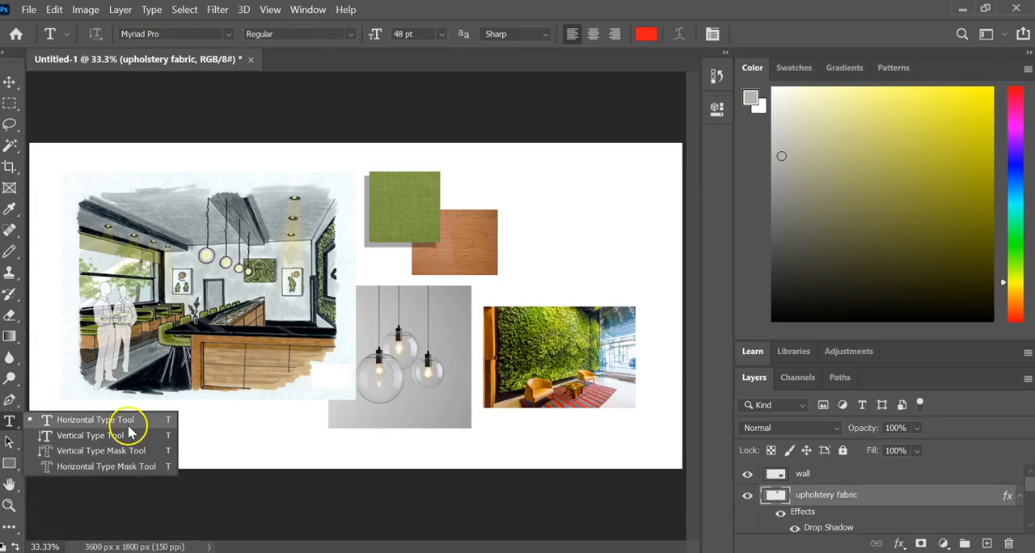
{"action": "left_click", "coordinate": [129, 428]}
{"action": "left_click_drag", "start_coordinate": [61, 420], "coordinate": [328, 459]}
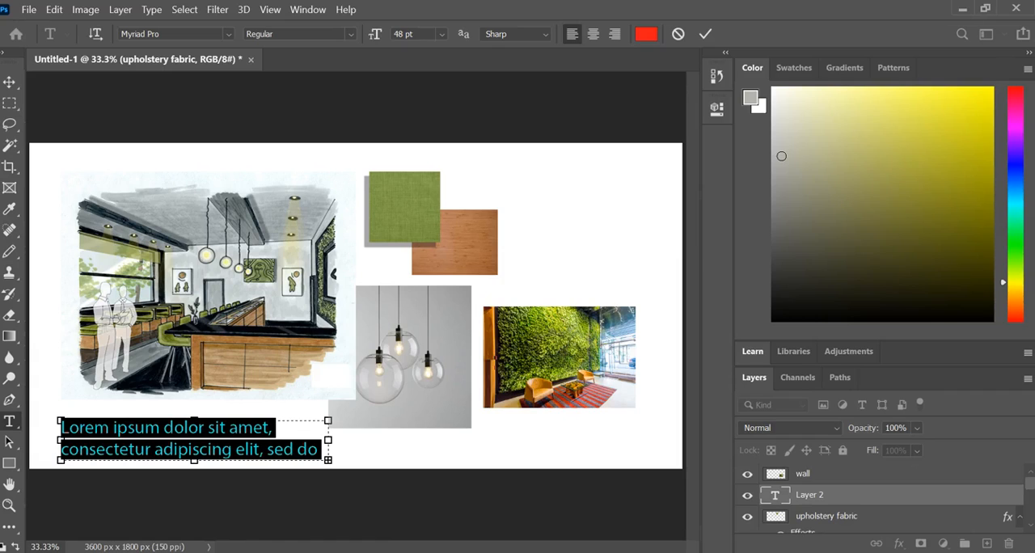
{"action": "type", "text": "SUSHI BAR"}
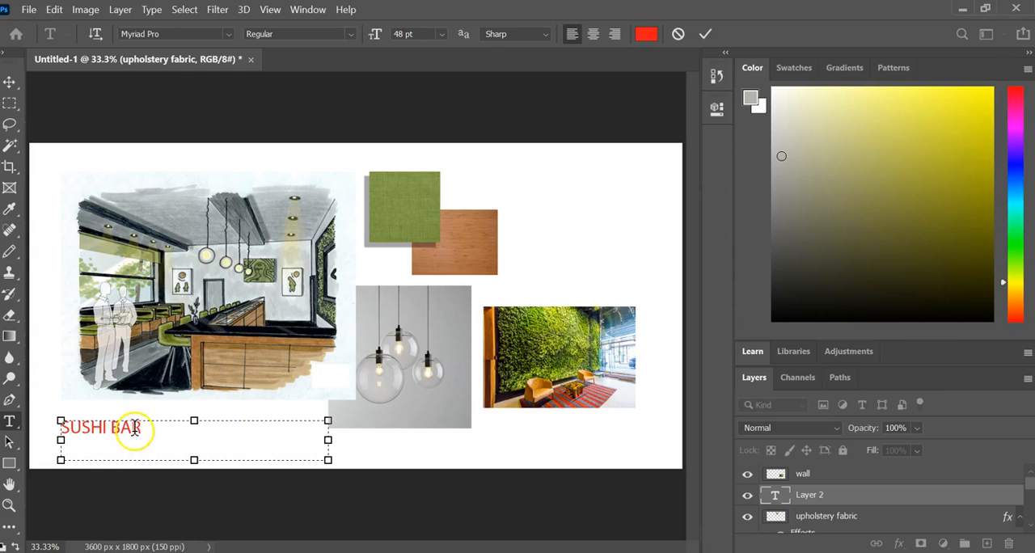
- Accept red f41717 as the title's text colour and select the whole SUSHI BAR text
{"action": "left_click", "coordinate": [646, 34]}
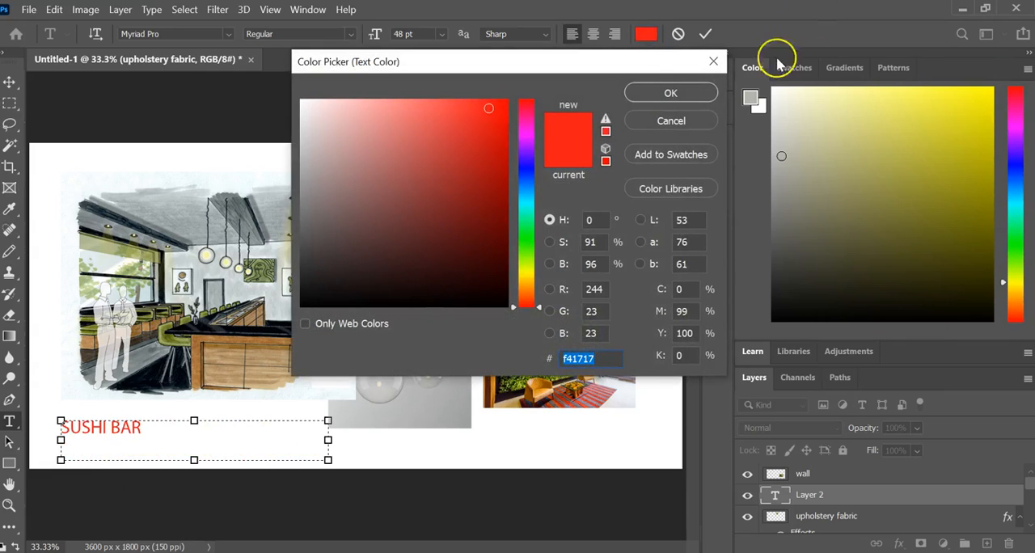
{"action": "left_click", "coordinate": [673, 93]}
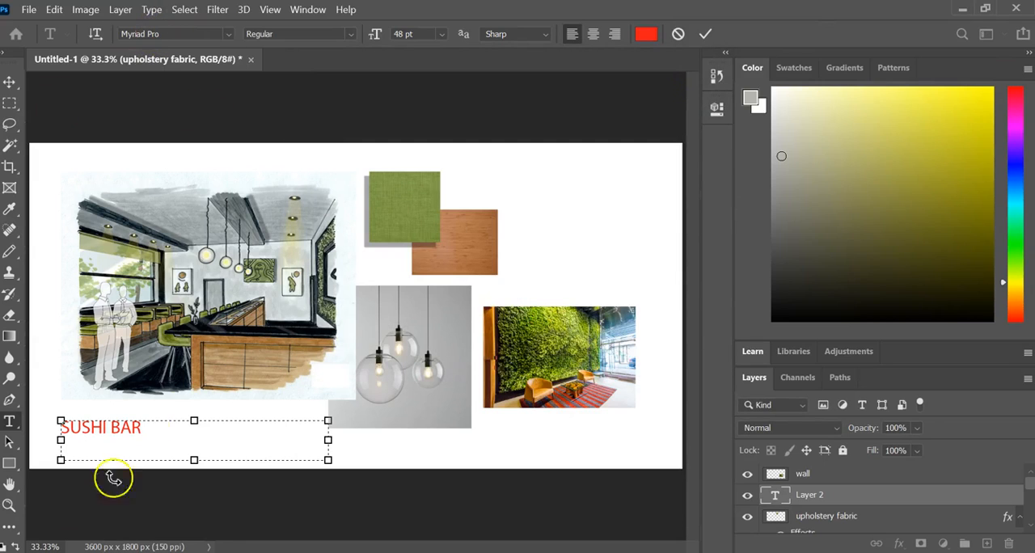
{"action": "left_click_drag", "start_coordinate": [149, 426], "coordinate": [23, 416]}
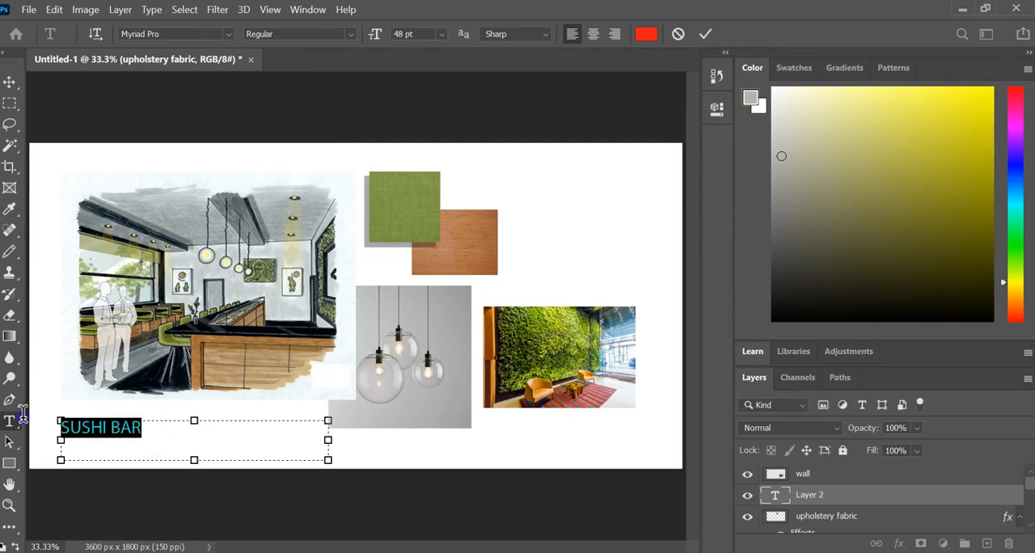
- Preview different fonts on the SUSHI BAR title and search the font list for HELVE
{"action": "left_click", "coordinate": [226, 35]}
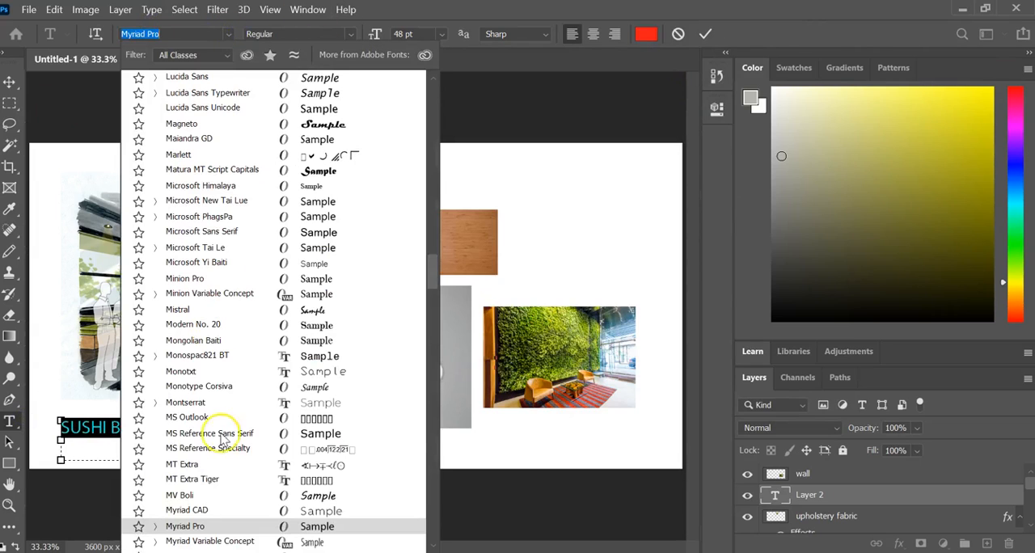
{"action": "scroll", "coordinate": [228, 464], "scroll_direction": "up", "scroll_amount": 5}
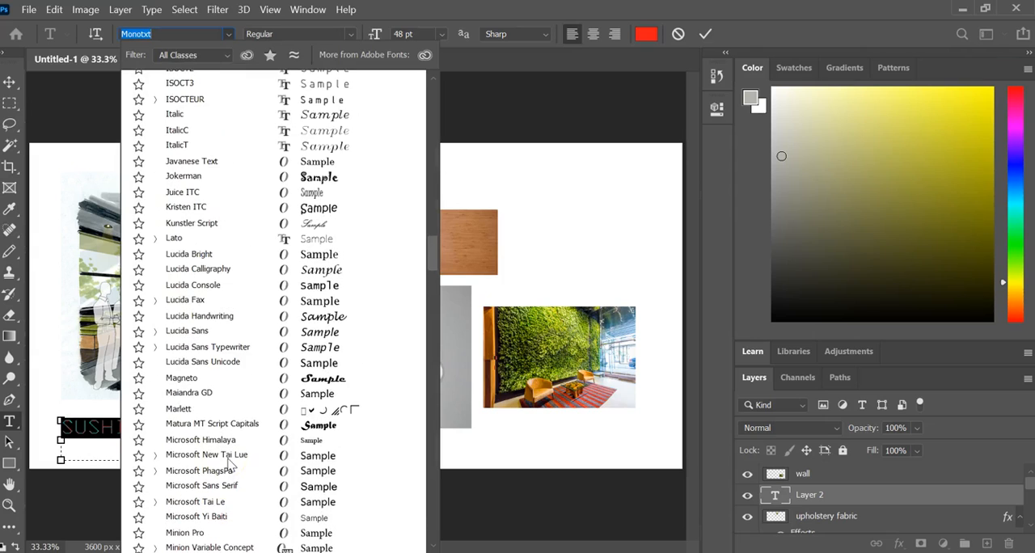
{"action": "scroll", "coordinate": [228, 465], "scroll_direction": "down", "scroll_amount": 2}
{"action": "scroll", "coordinate": [230, 461], "scroll_direction": "up", "scroll_amount": 3}
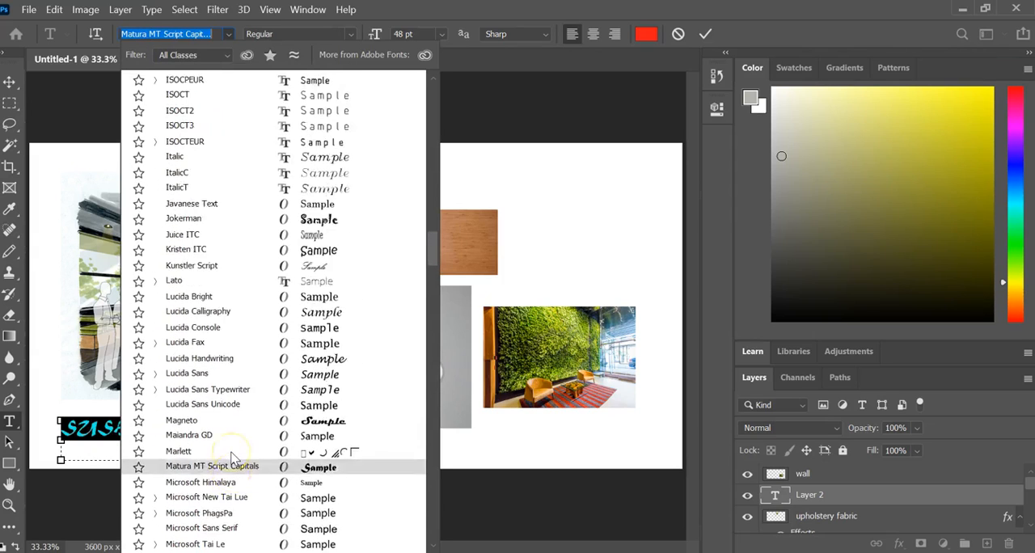
{"action": "scroll", "coordinate": [231, 459], "scroll_direction": "up", "scroll_amount": 1}
{"action": "scroll", "coordinate": [232, 458], "scroll_direction": "up", "scroll_amount": 1}
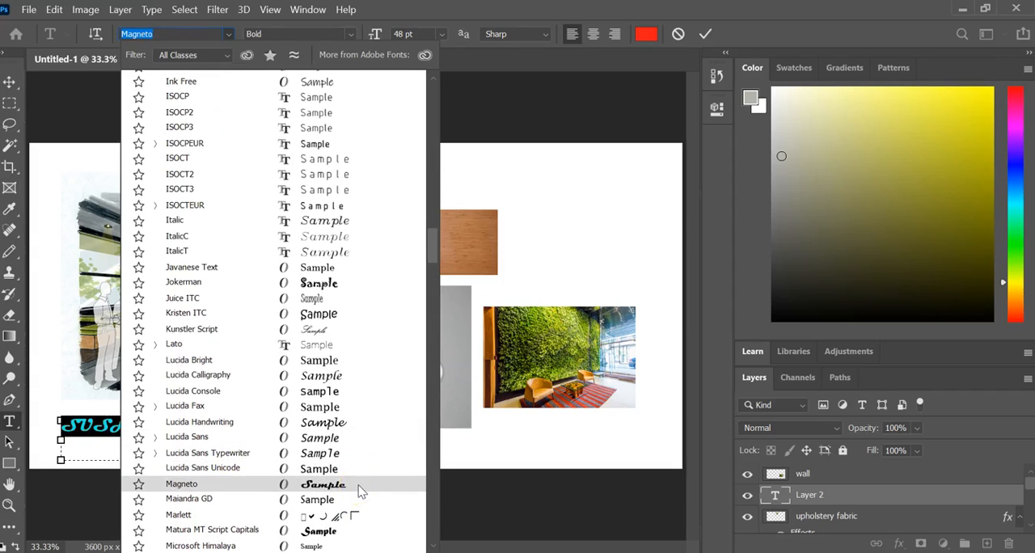
{"action": "left_click", "coordinate": [362, 494]}
{"action": "key", "text": "Up"}
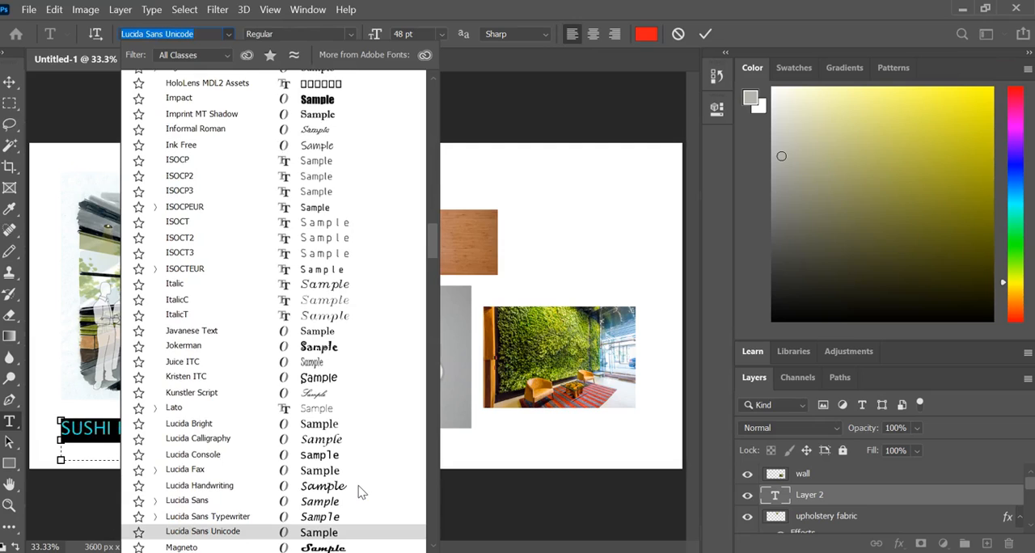
{"action": "scroll", "coordinate": [361, 494], "scroll_direction": "up", "scroll_amount": 3}
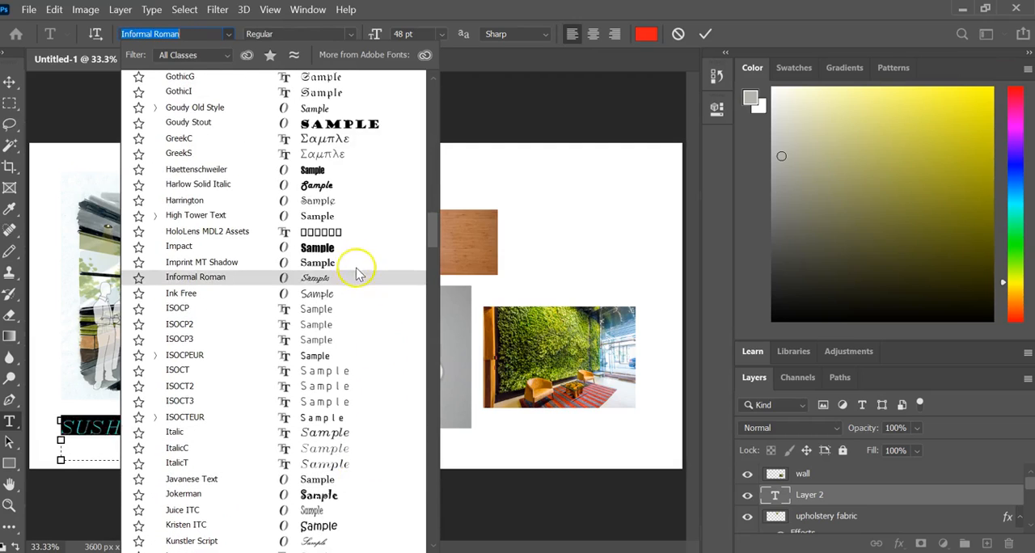
{"action": "type", "text": "HE"}
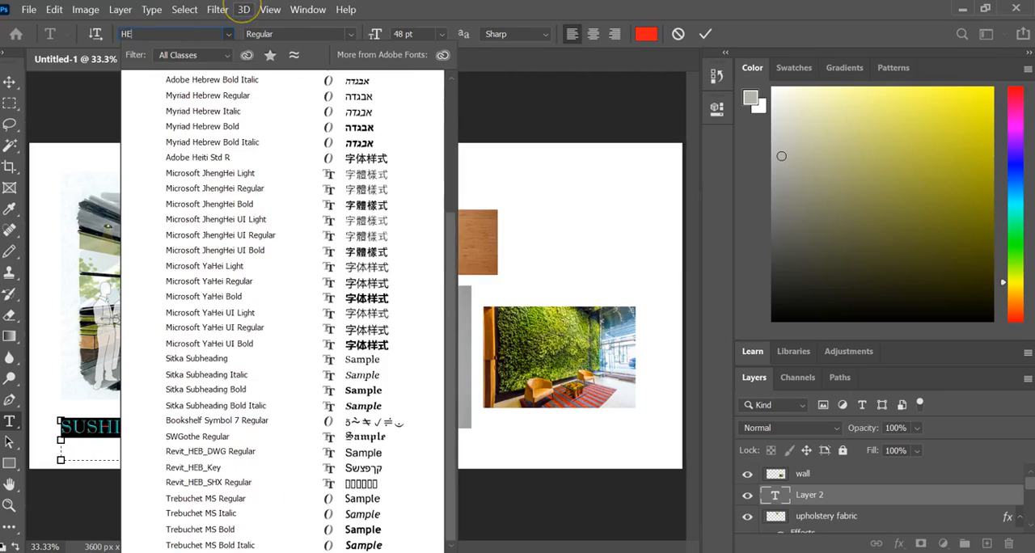
{"action": "type", "text": "LVE"}
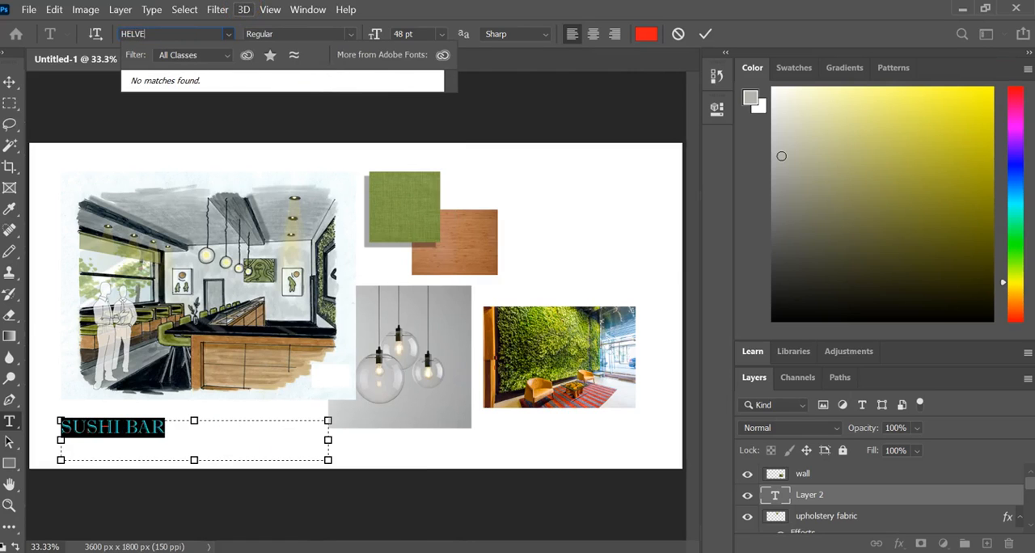
{"action": "key", "text": "Escape"}
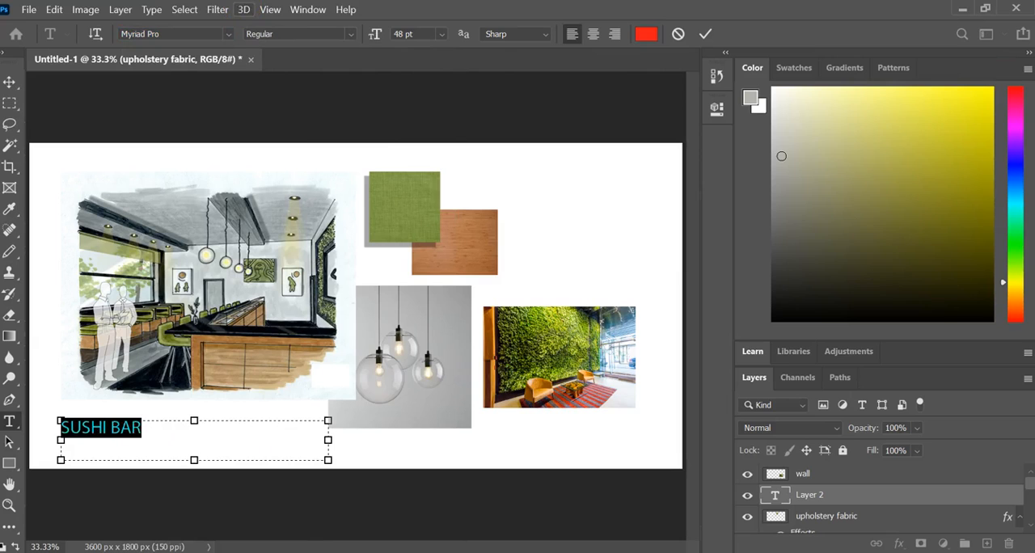
- Set the title's font to Microsoft Sans Serif and move its text box's left edge inward to line up with the drawing's inked edge
{"action": "left_click", "coordinate": [230, 35]}
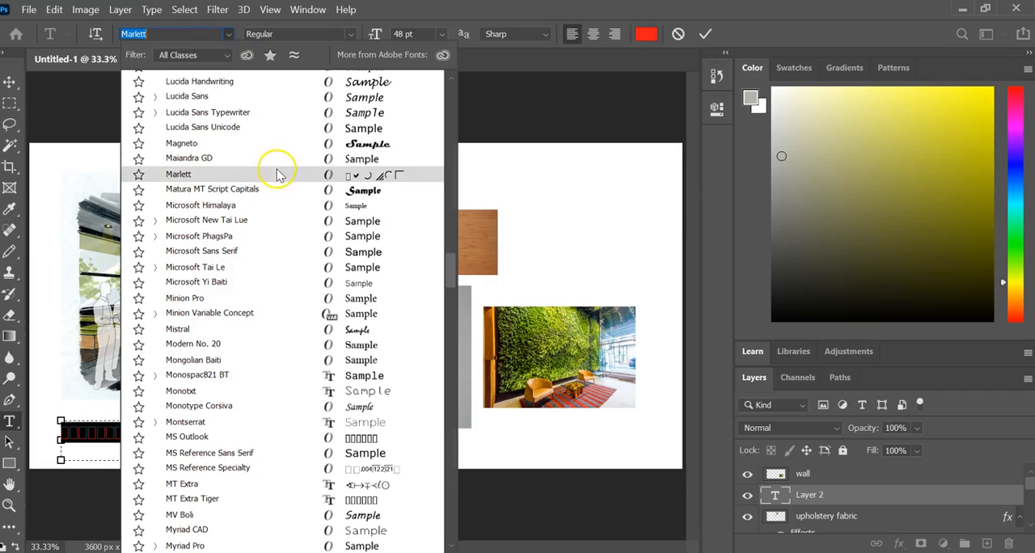
{"action": "left_click", "coordinate": [275, 253]}
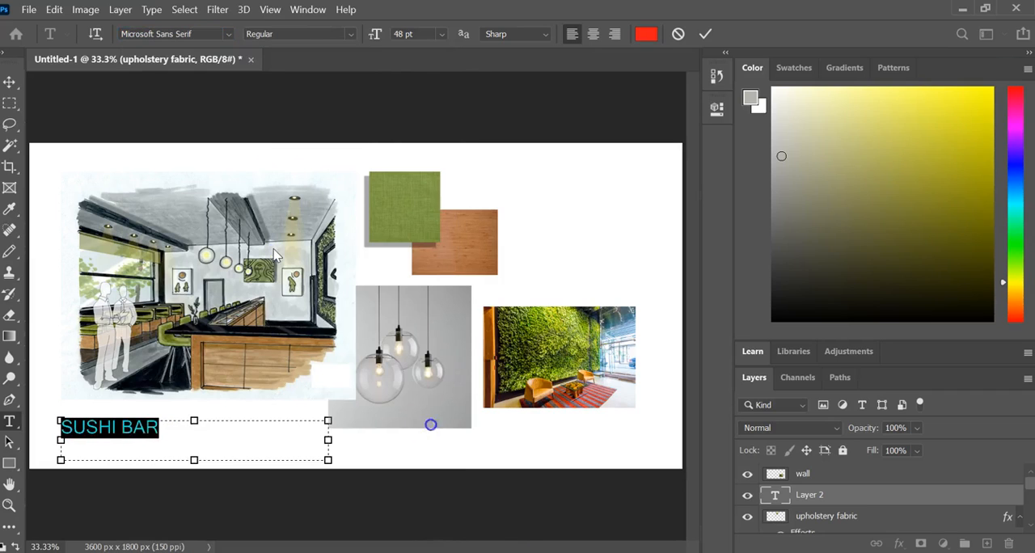
{"action": "left_click", "coordinate": [227, 447]}
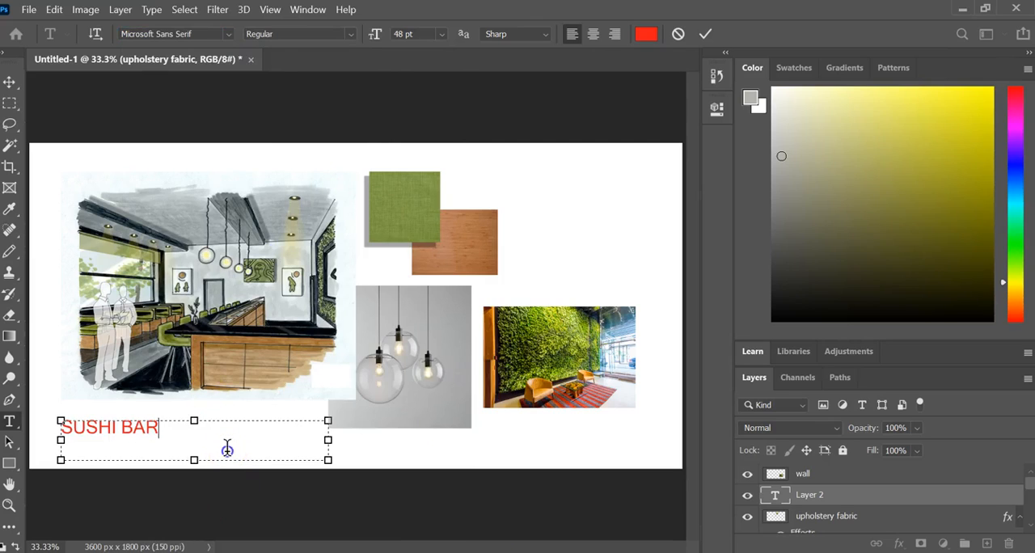
{"action": "left_click_drag", "start_coordinate": [60, 440], "coordinate": [82, 440]}
{"action": "left_click", "coordinate": [663, 410]}
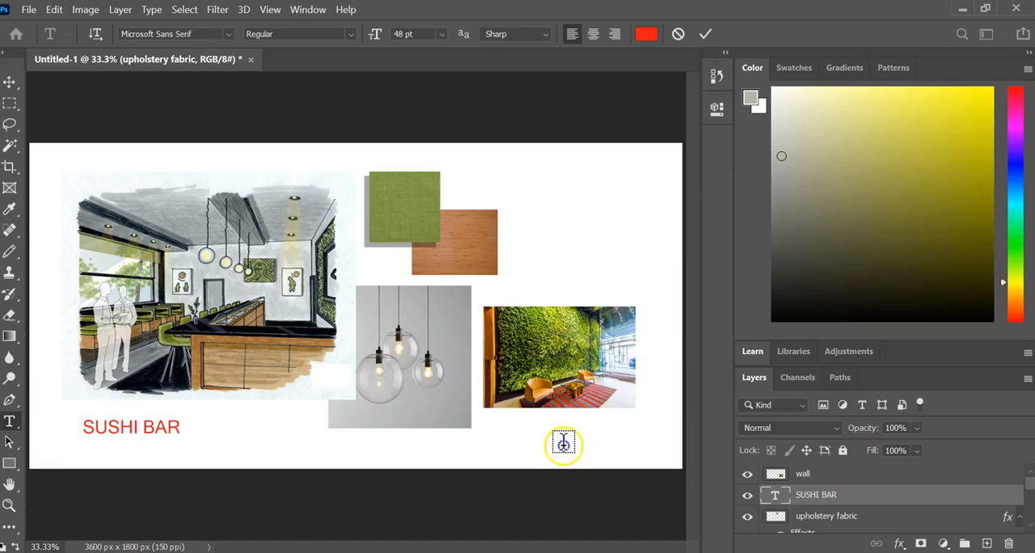
- Add a vertical SUSHI BAR title along the interior drawing's left side and shift it slightly left, clear of the drawing
{"action": "right_click", "coordinate": [9, 420]}
{"action": "left_click", "coordinate": [95, 435]}
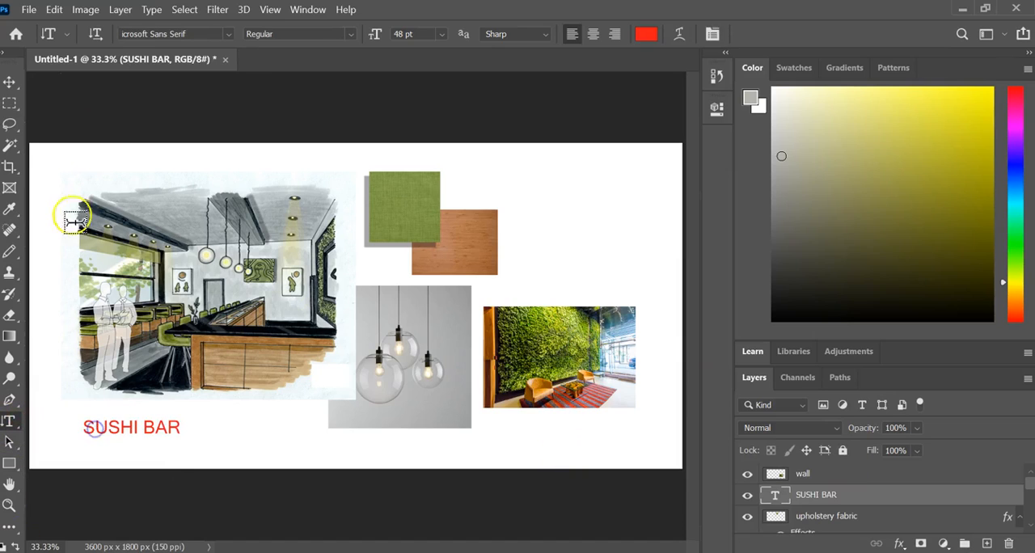
{"action": "left_click_drag", "start_coordinate": [38, 173], "coordinate": [79, 460]}
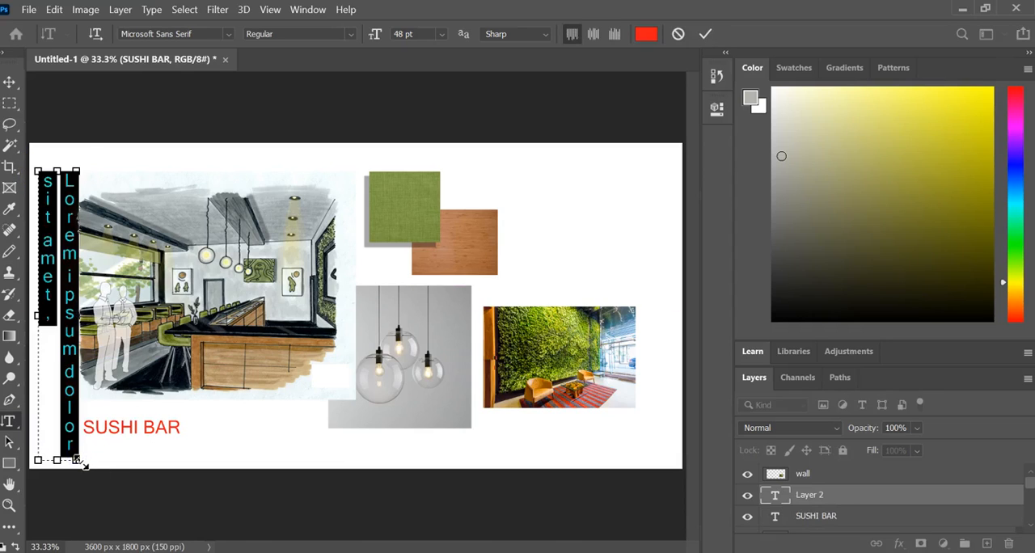
{"action": "type", "text": "SUSHI BAR"}
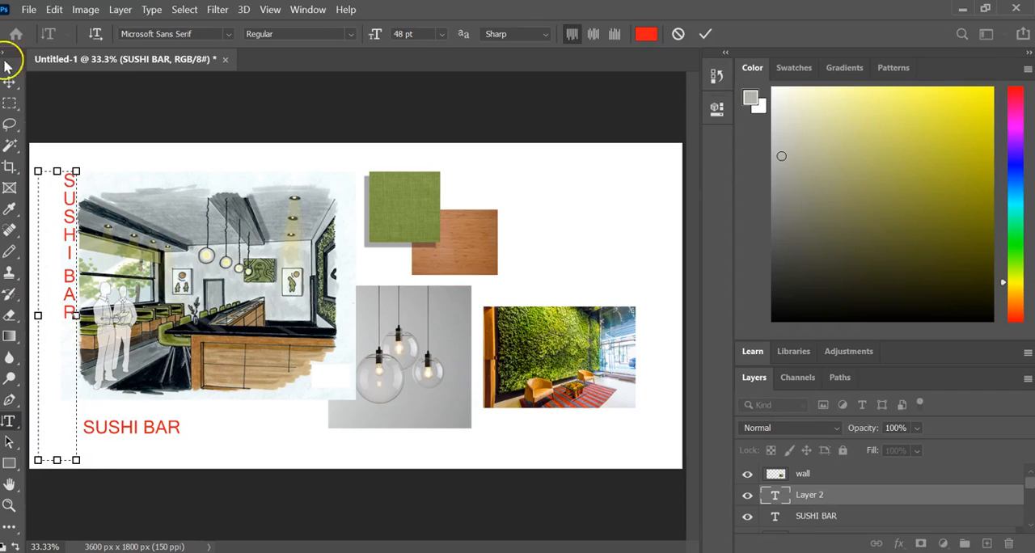
{"action": "left_click", "coordinate": [12, 102]}
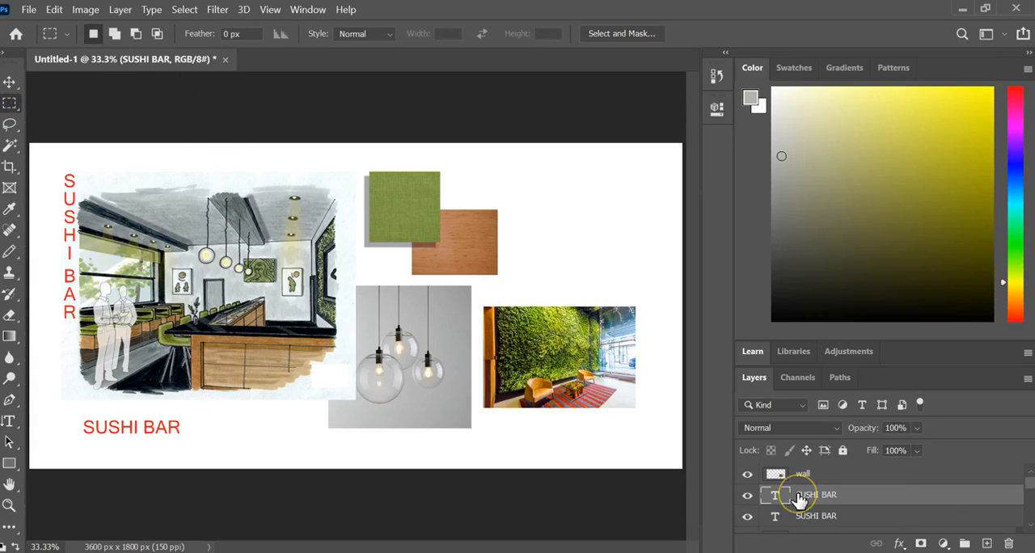
{"action": "left_click", "coordinate": [10, 83]}
{"action": "left_click_drag", "start_coordinate": [70, 236], "coordinate": [59, 237]}
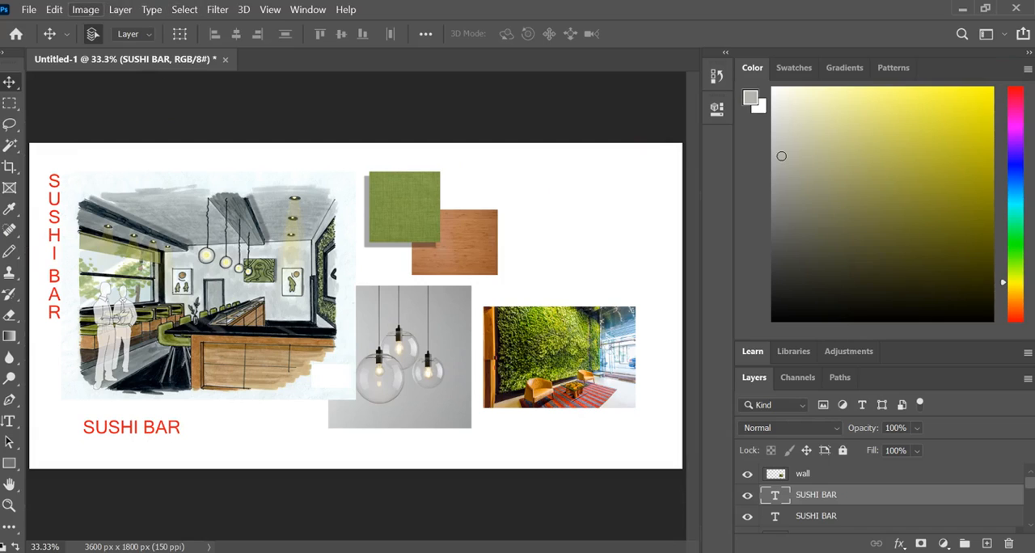
- Select the Background layer and crop a narrow strip off the canvas's right side, to a width of about 3474 px
{"action": "scroll", "coordinate": [841, 486], "scroll_direction": "down", "scroll_amount": 4}
{"action": "scroll", "coordinate": [841, 486], "scroll_direction": "up", "scroll_amount": 5}
{"action": "scroll", "coordinate": [842, 486], "scroll_direction": "down", "scroll_amount": 4}
{"action": "scroll", "coordinate": [842, 485], "scroll_direction": "down", "scroll_amount": 3}
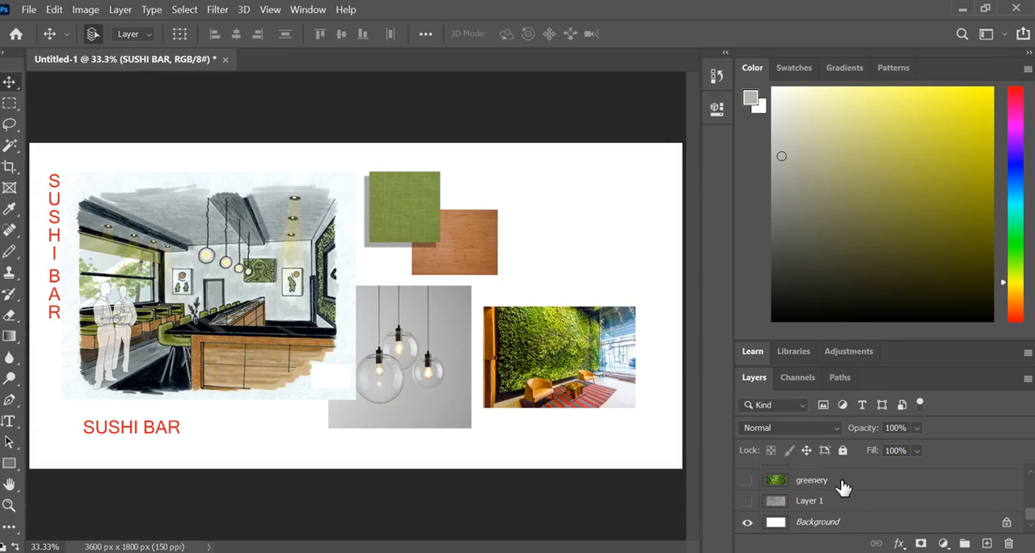
{"action": "left_click", "coordinate": [852, 522]}
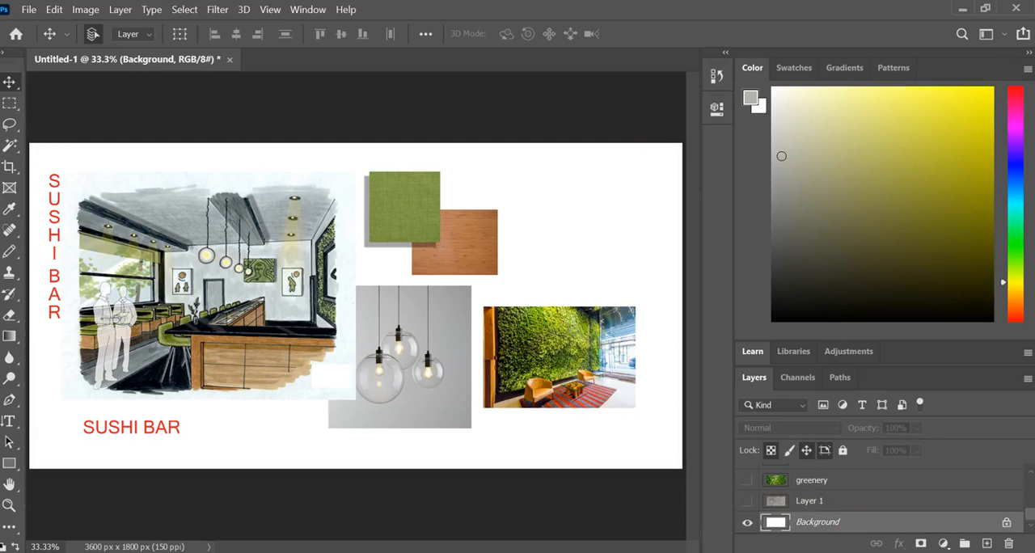
{"action": "left_click", "coordinate": [10, 168]}
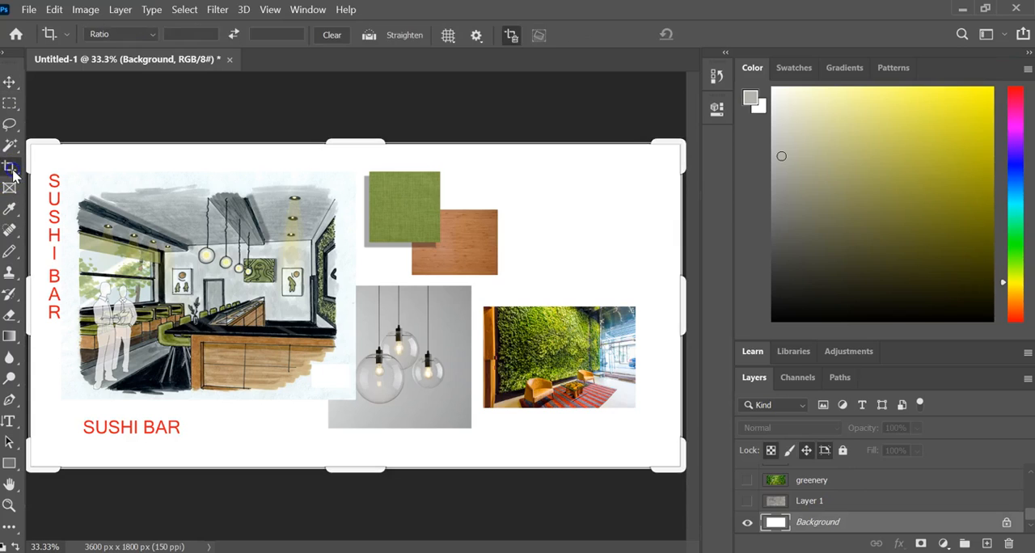
{"action": "left_click_drag", "start_coordinate": [679, 307], "coordinate": [669, 309]}
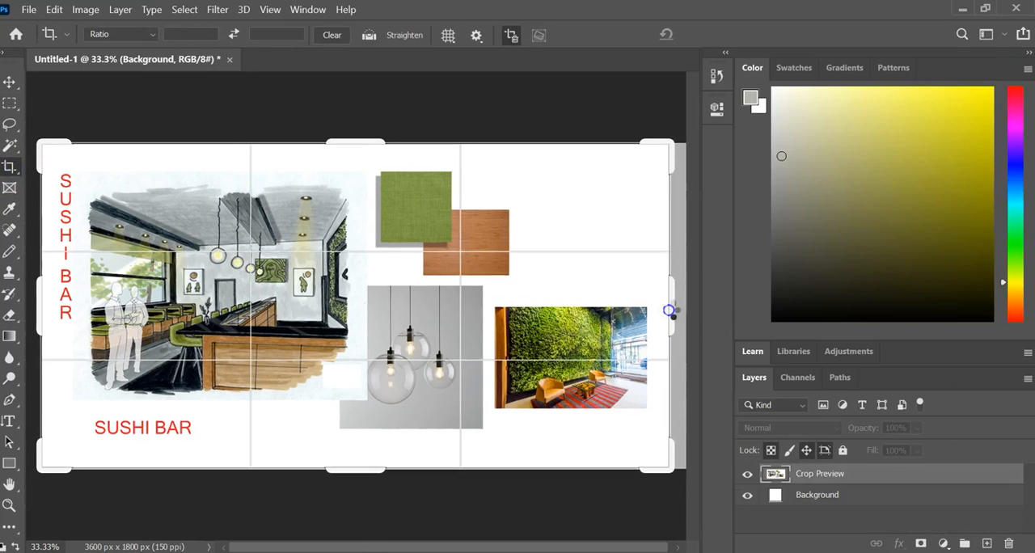
{"action": "left_click", "coordinate": [607, 512]}
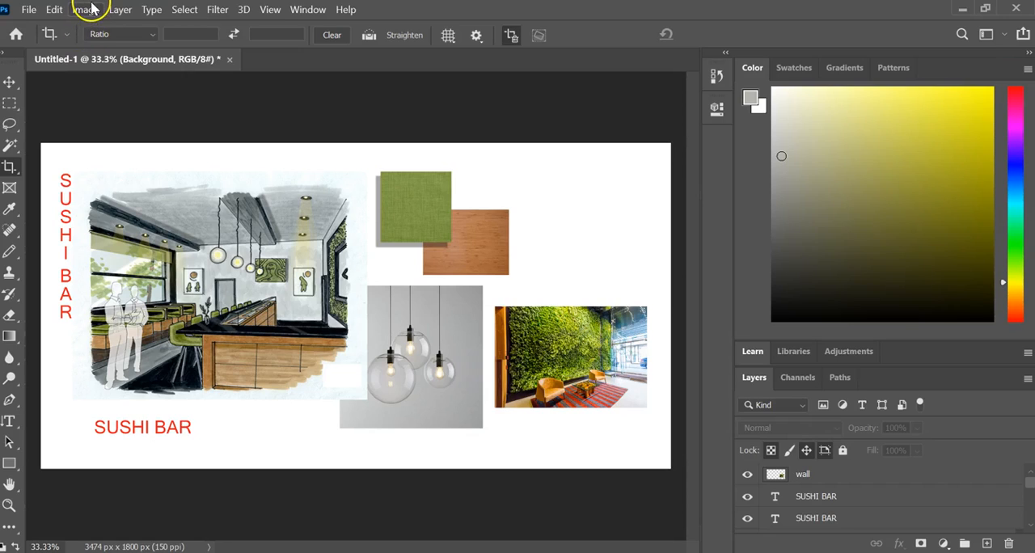
- Preview the board's image size at a resolution of 72 pixels/inch, discard the change and leave the Crop tool
{"action": "left_click", "coordinate": [92, 8]}
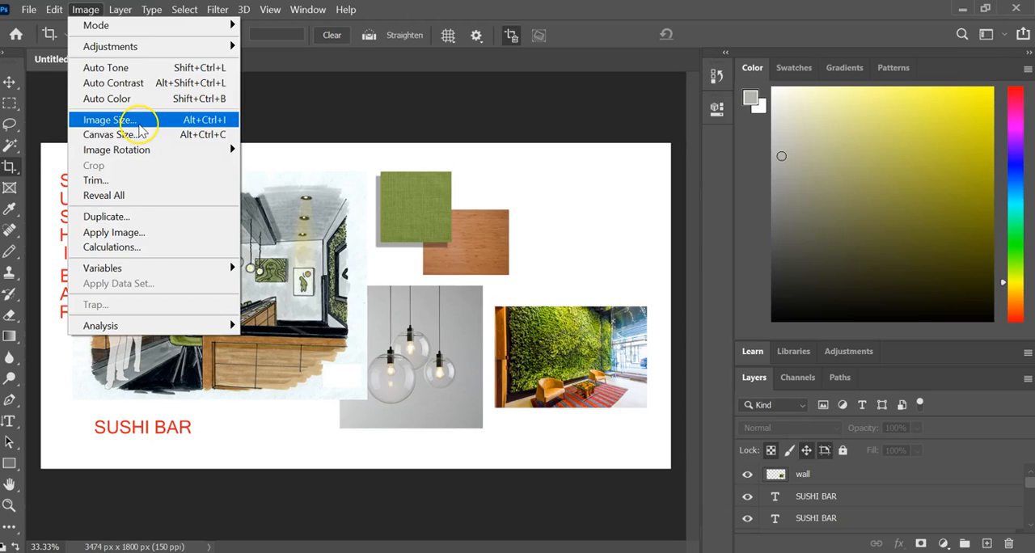
{"action": "left_click", "coordinate": [137, 123]}
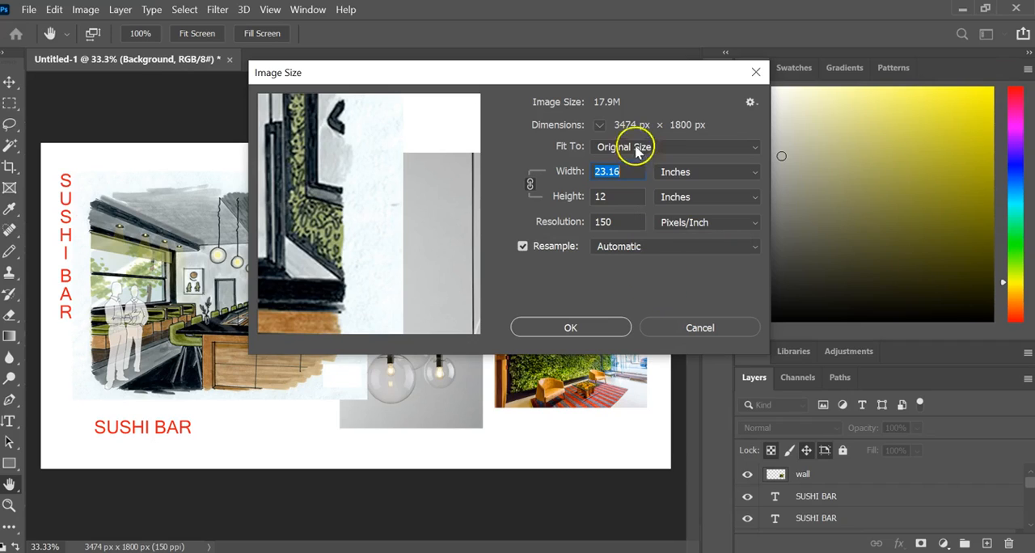
{"action": "left_click_drag", "start_coordinate": [616, 222], "coordinate": [548, 220]}
{"action": "type", "text": "72"}
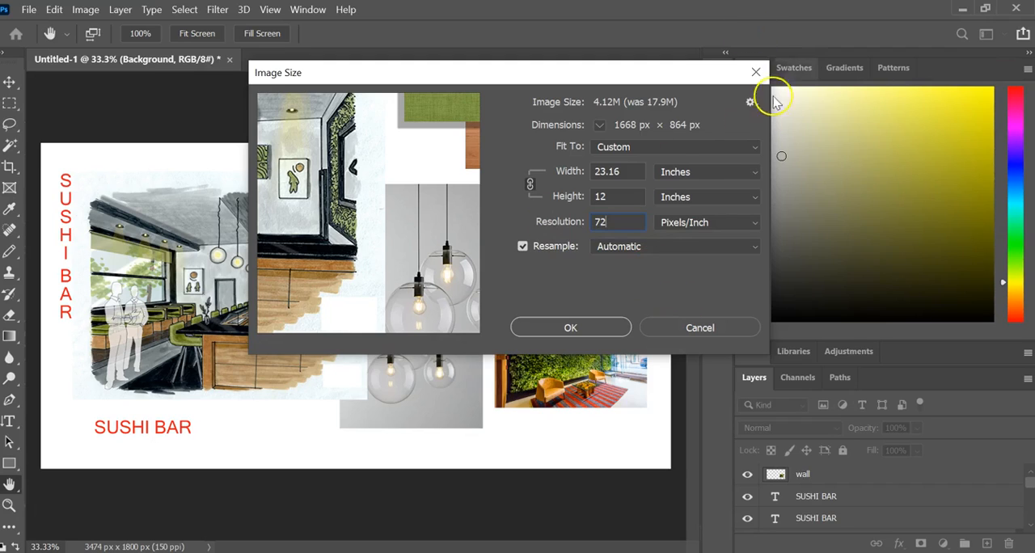
{"action": "left_click", "coordinate": [755, 72]}
{"action": "key", "text": "c"}
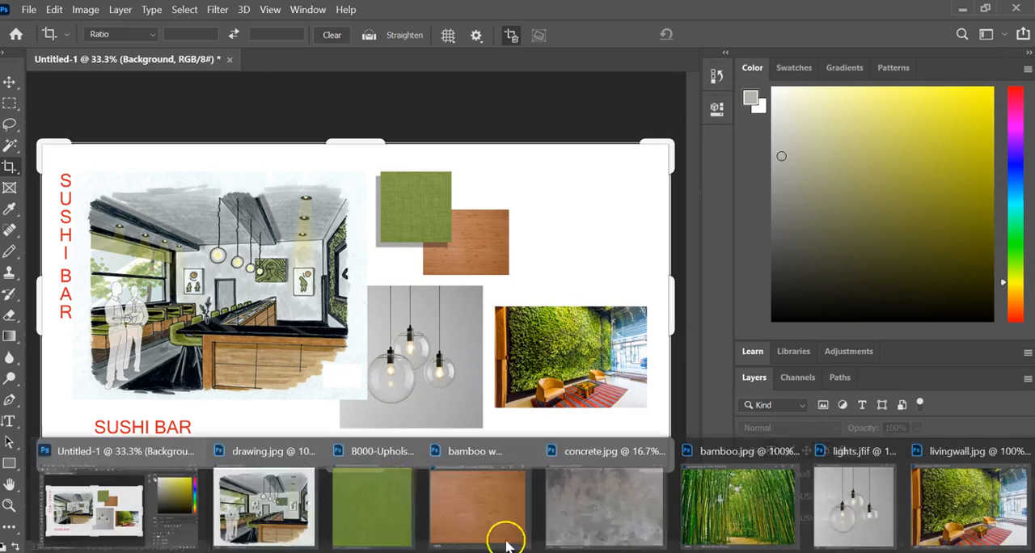
{"action": "left_click", "coordinate": [9, 101]}
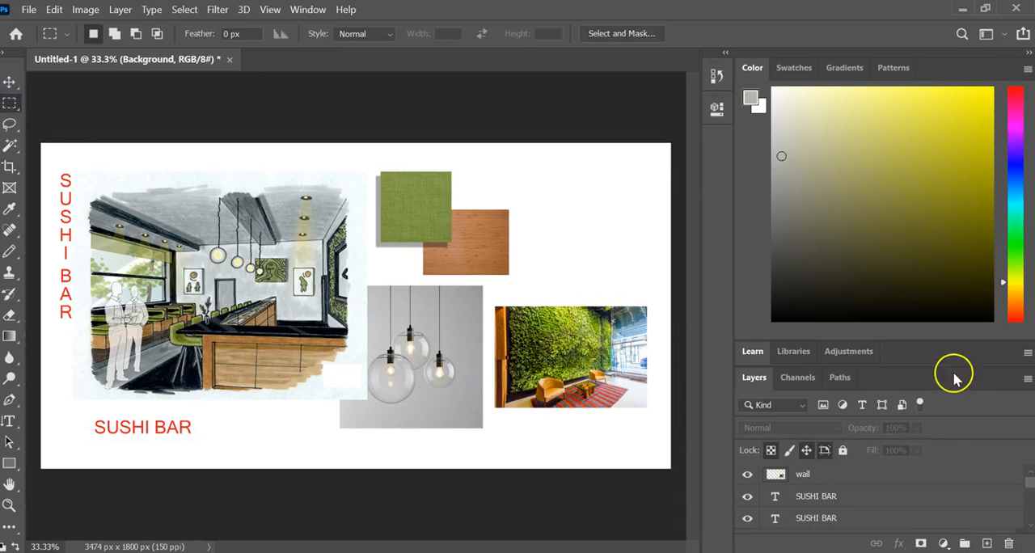